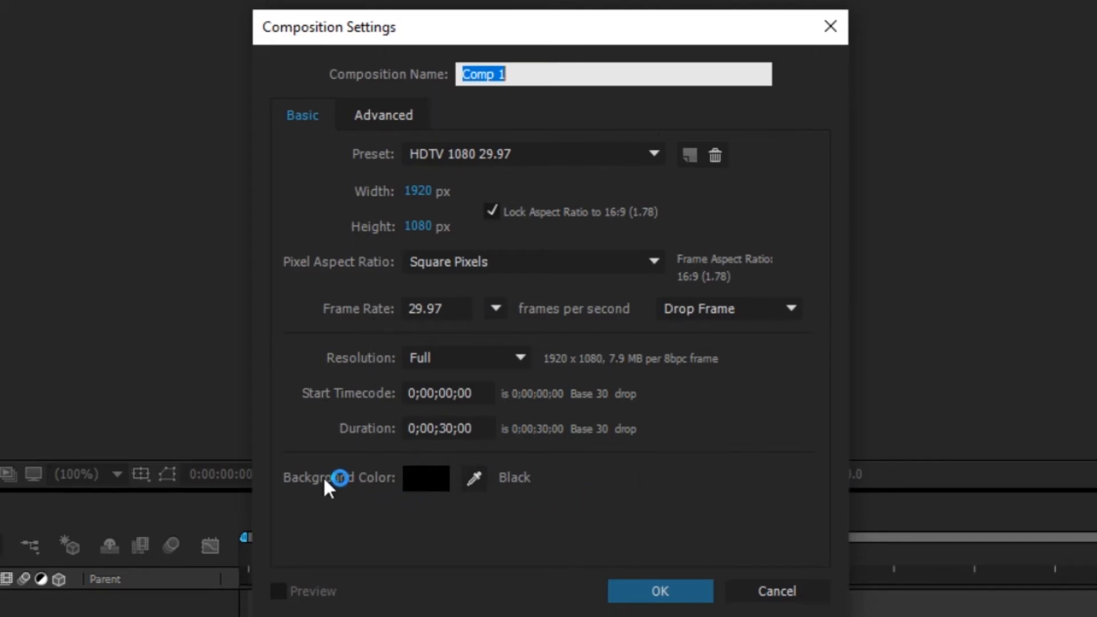
Create a 1920 x 1080 composition at 29.97 fps lasting 30 seconds and add the road JPEG as its layer
{"action": "left_click", "coordinate": [660, 591]}
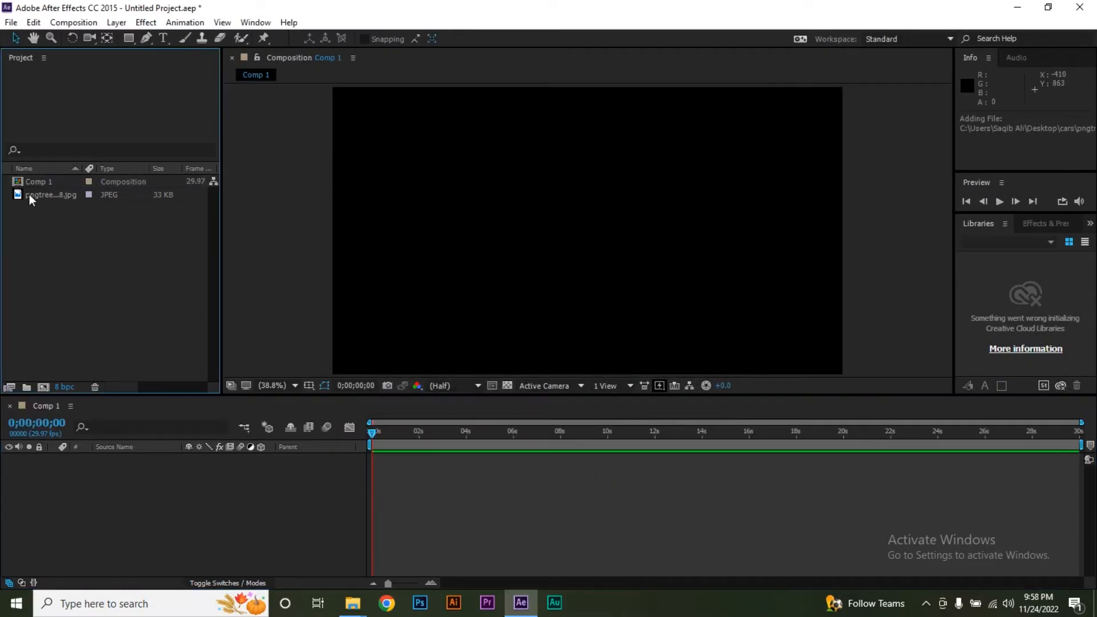
{"action": "left_click_drag", "start_coordinate": [30, 195], "coordinate": [133, 466]}
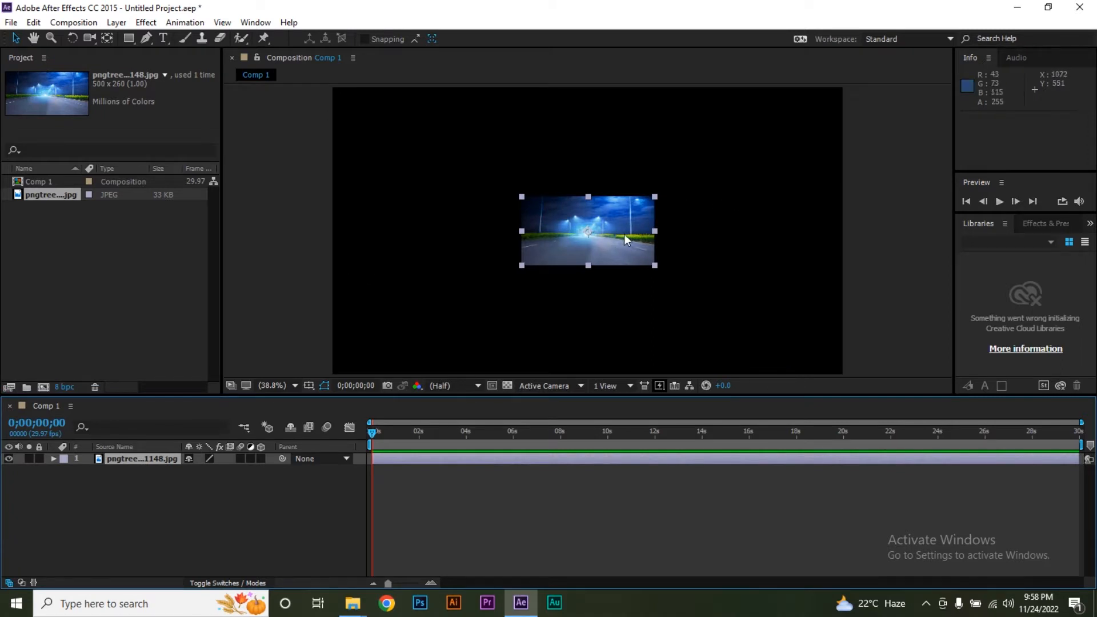
Scale the road image up to about 746% so it overfills the frame and reposition it to about 969, 480
{"action": "scroll", "coordinate": [633, 232], "scroll_direction": "down", "scroll_amount": 1}
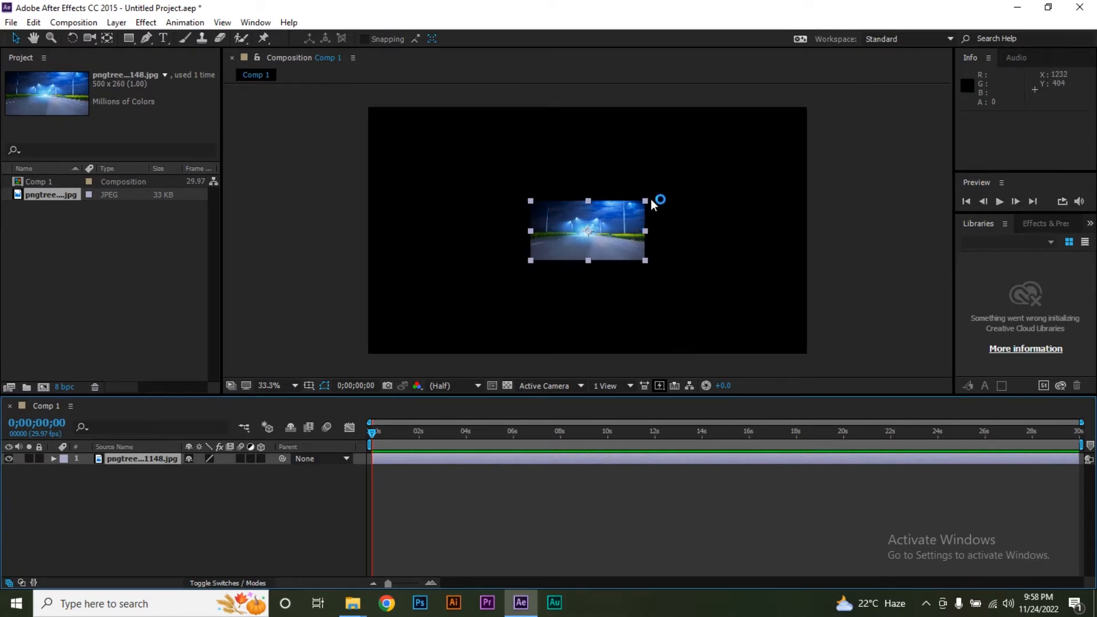
{"action": "left_click_drag", "start_coordinate": [646, 202], "coordinate": [916, 47]}
{"action": "key", "text": "comma"}
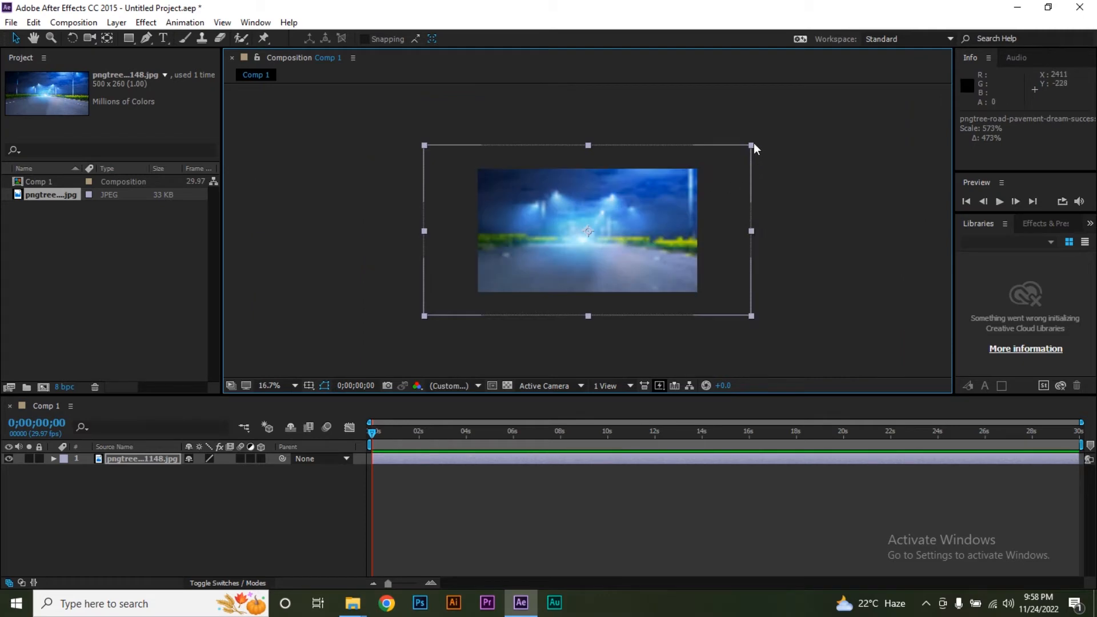
{"action": "left_click_drag", "start_coordinate": [753, 143], "coordinate": [803, 107]}
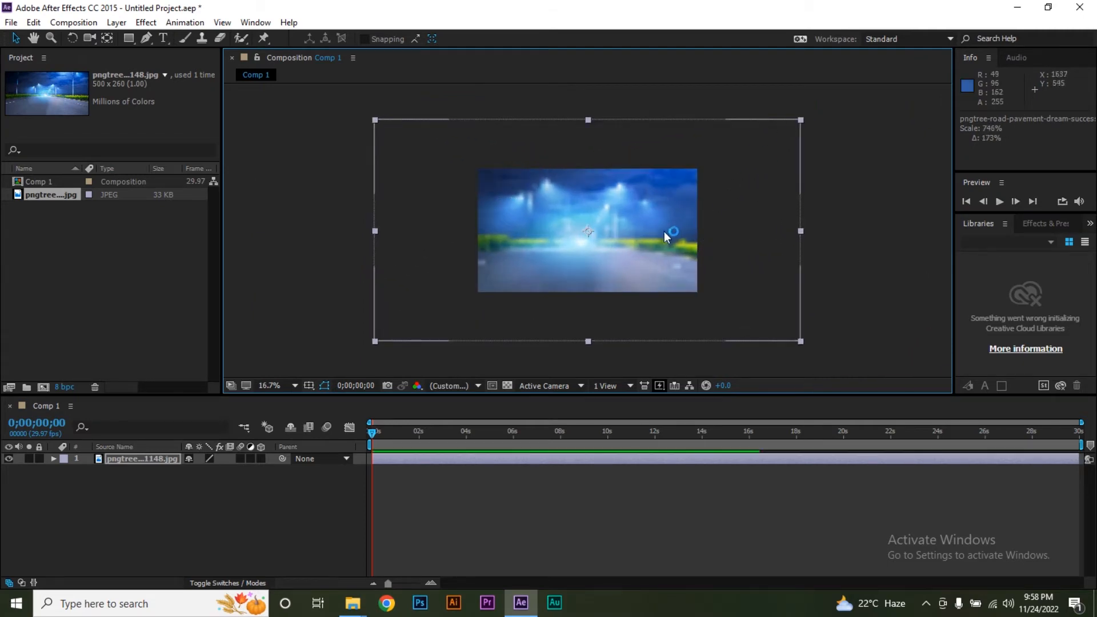
{"action": "left_click", "coordinate": [664, 232]}
{"action": "left_click", "coordinate": [851, 224]}
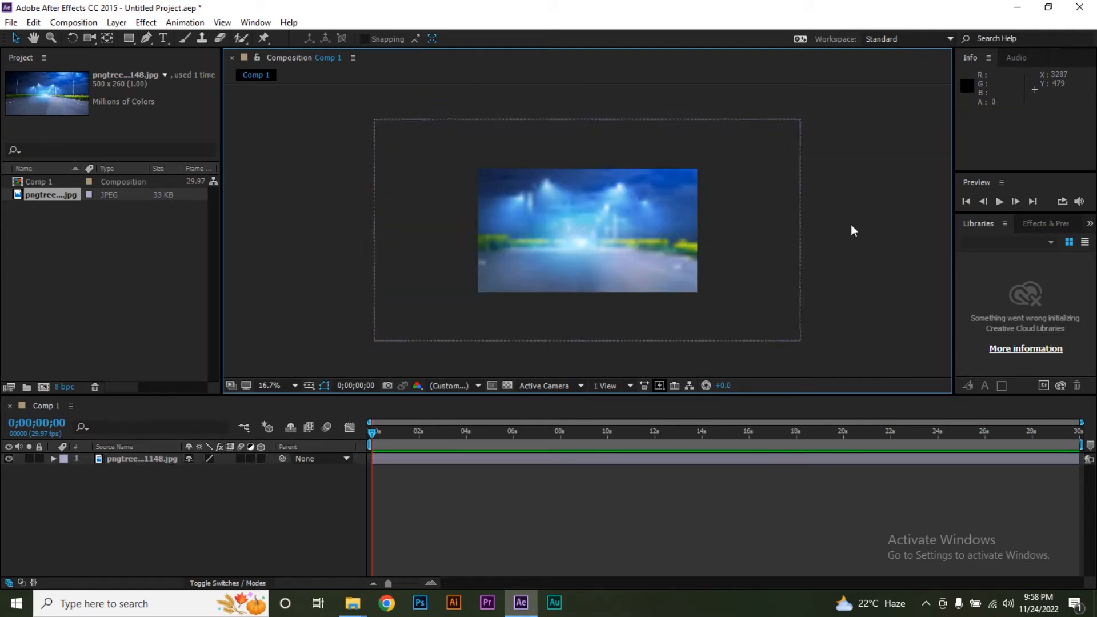
{"action": "key", "text": "period"}
{"action": "left_click_drag", "start_coordinate": [644, 272], "coordinate": [647, 263]}
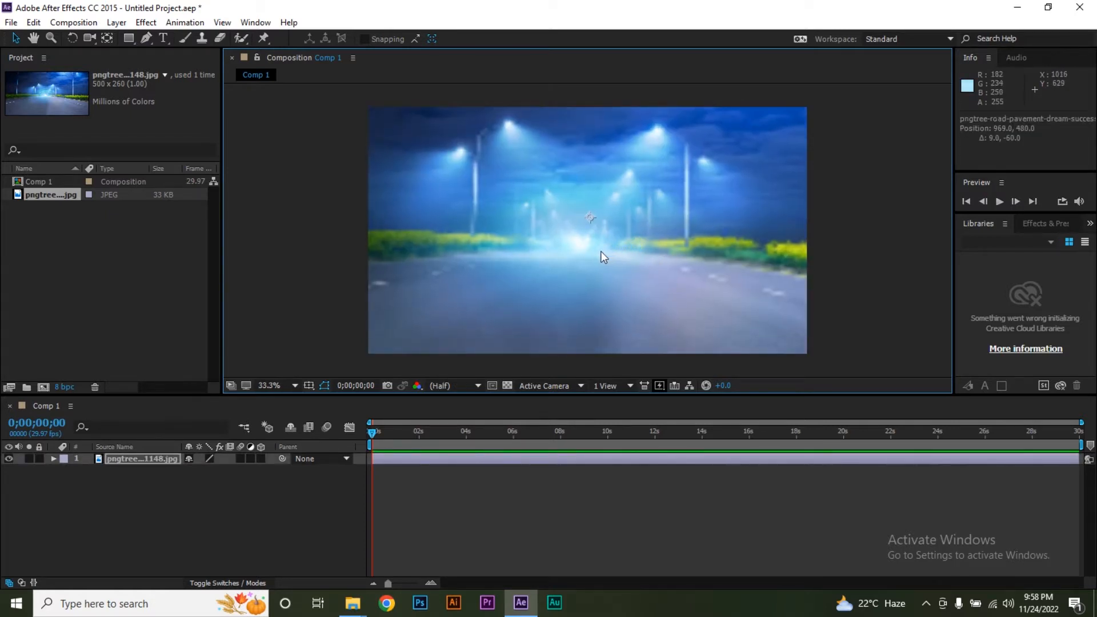
Set the composition preview resolution to Full and deselect the road layer
{"action": "left_click", "coordinate": [455, 388]}
{"action": "left_click", "coordinate": [459, 422]}
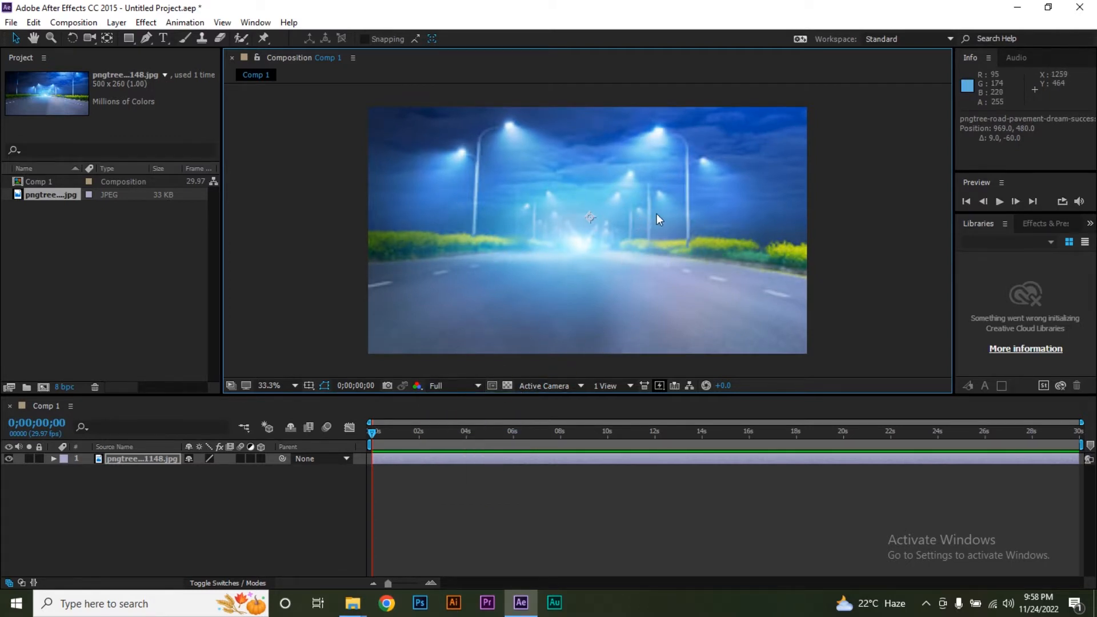
{"action": "key", "text": "comma"}
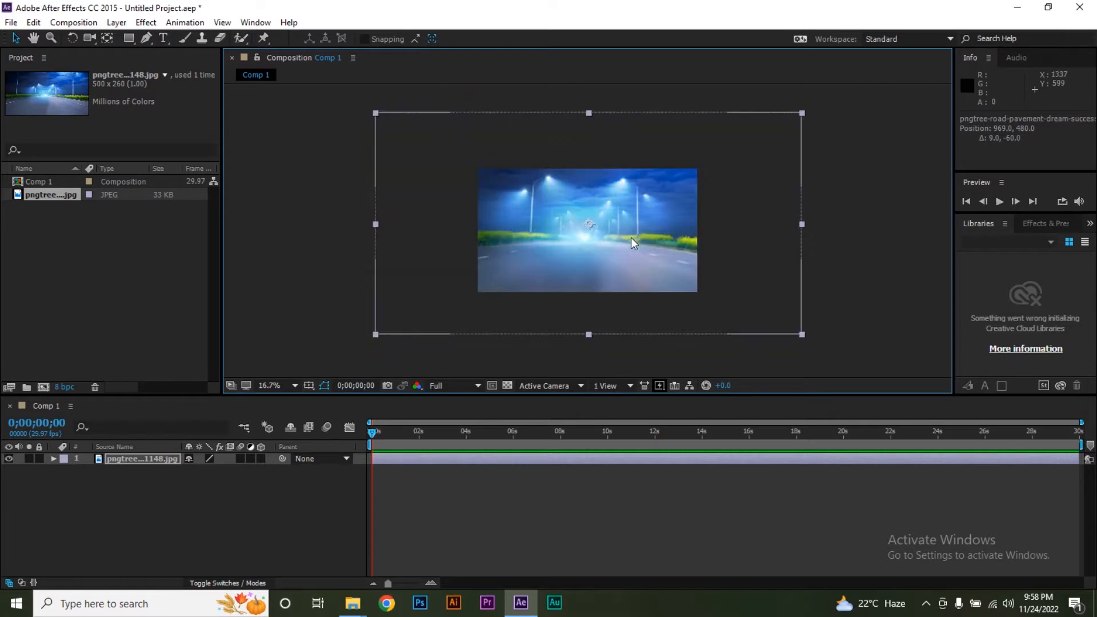
{"action": "left_click", "coordinate": [841, 231]}
{"action": "key", "text": "period"}
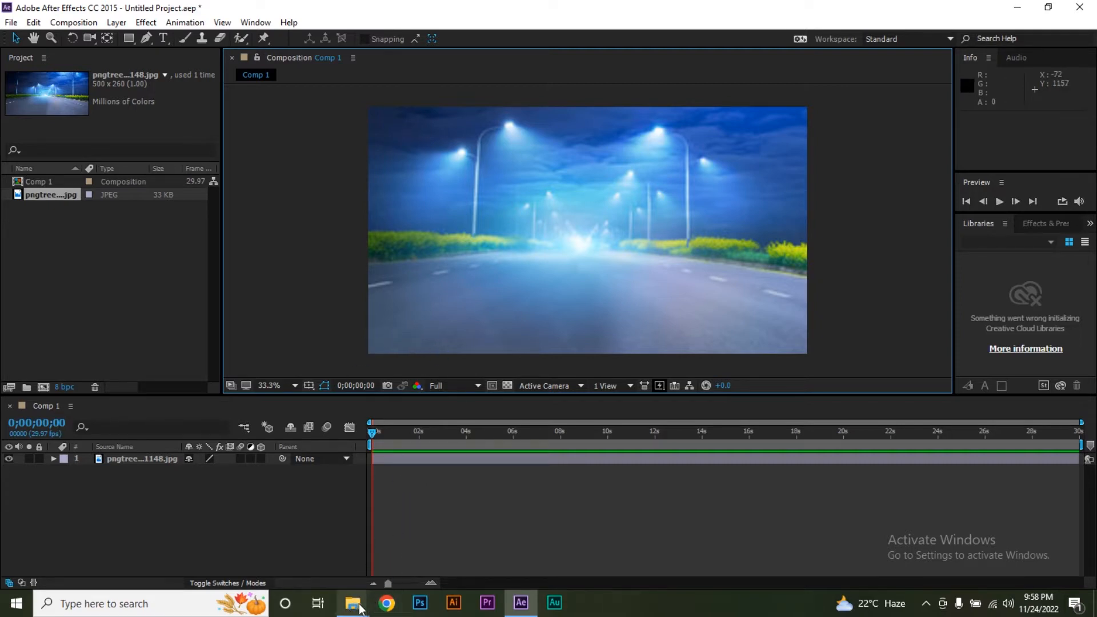
Import the three car PNG files, pngegg (2), (3) and (4), from the cars folder into the project
{"action": "mouse_move", "coordinate": [352, 603]}
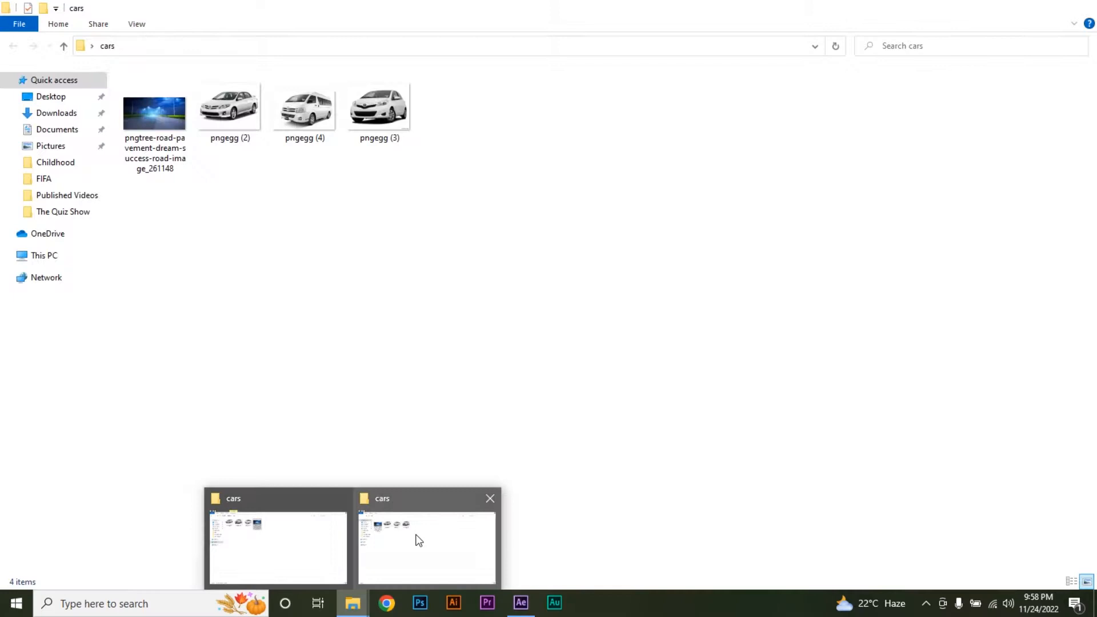
{"action": "left_click", "coordinate": [419, 540]}
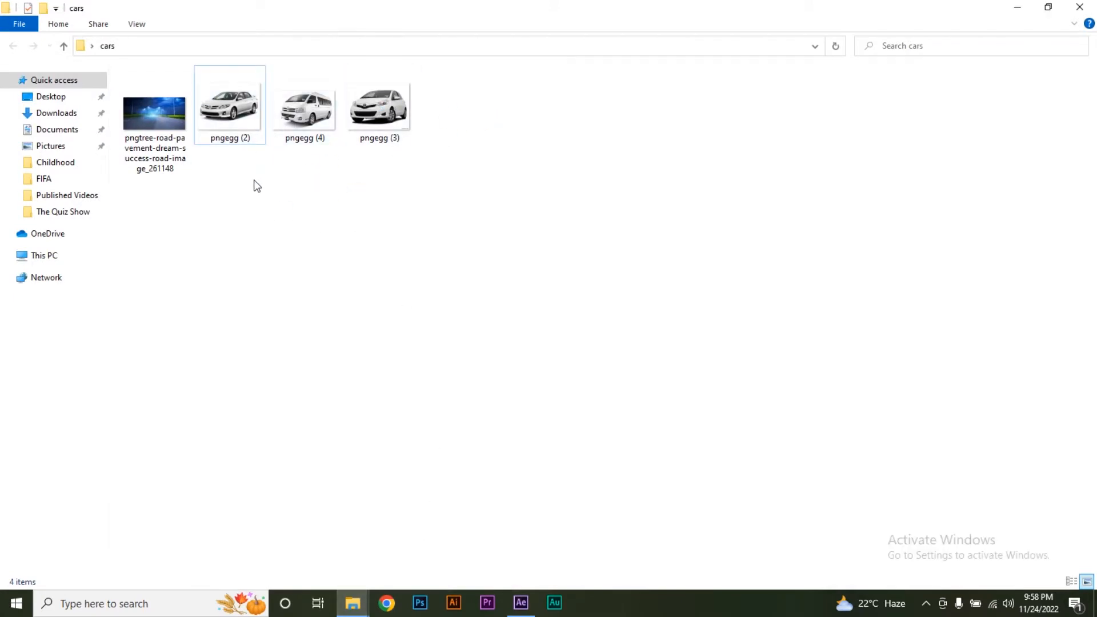
{"action": "left_click_drag", "start_coordinate": [238, 197], "coordinate": [135, 270]}
{"action": "key", "text": "alt+Tab"}
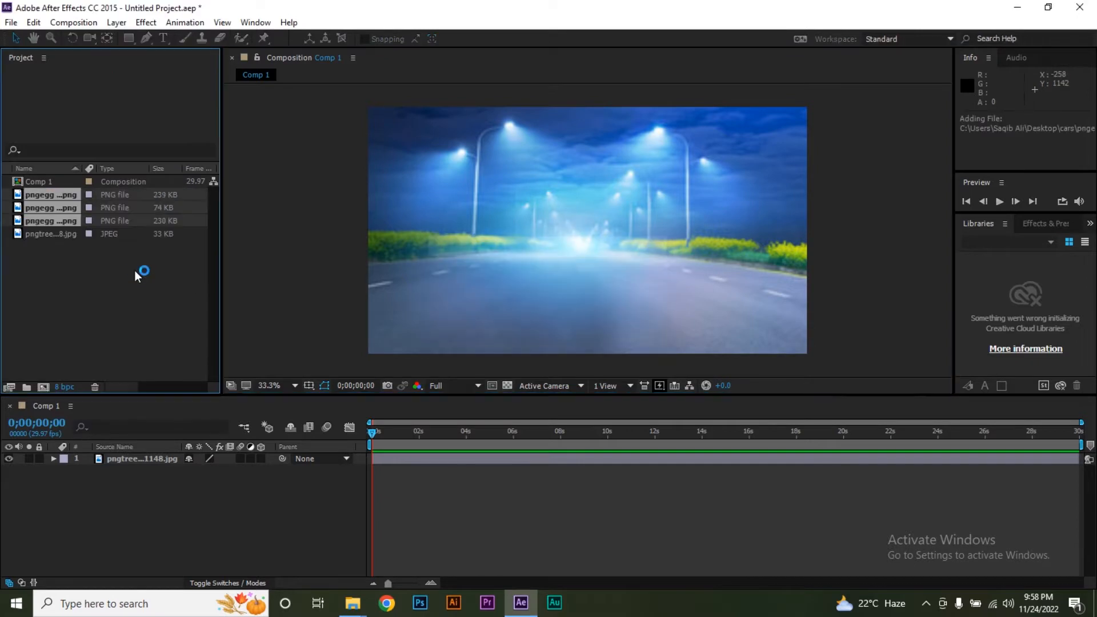
Add pngegg (2).png above the road layer and place the car at about position 1230, 753
{"action": "left_click", "coordinate": [49, 195]}
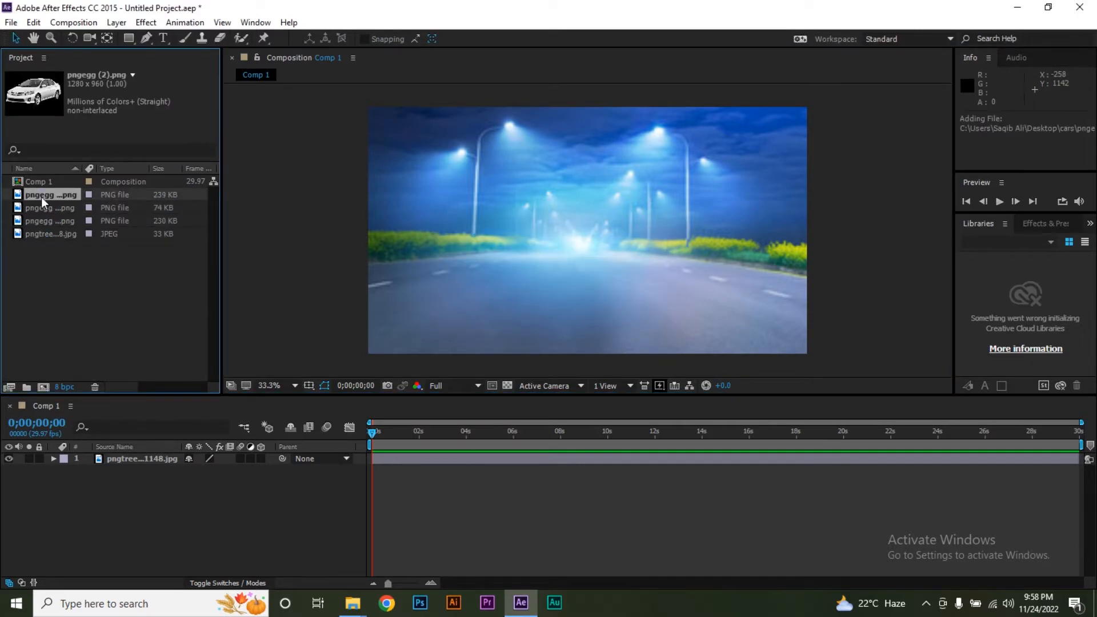
{"action": "left_click_drag", "start_coordinate": [43, 196], "coordinate": [151, 456]}
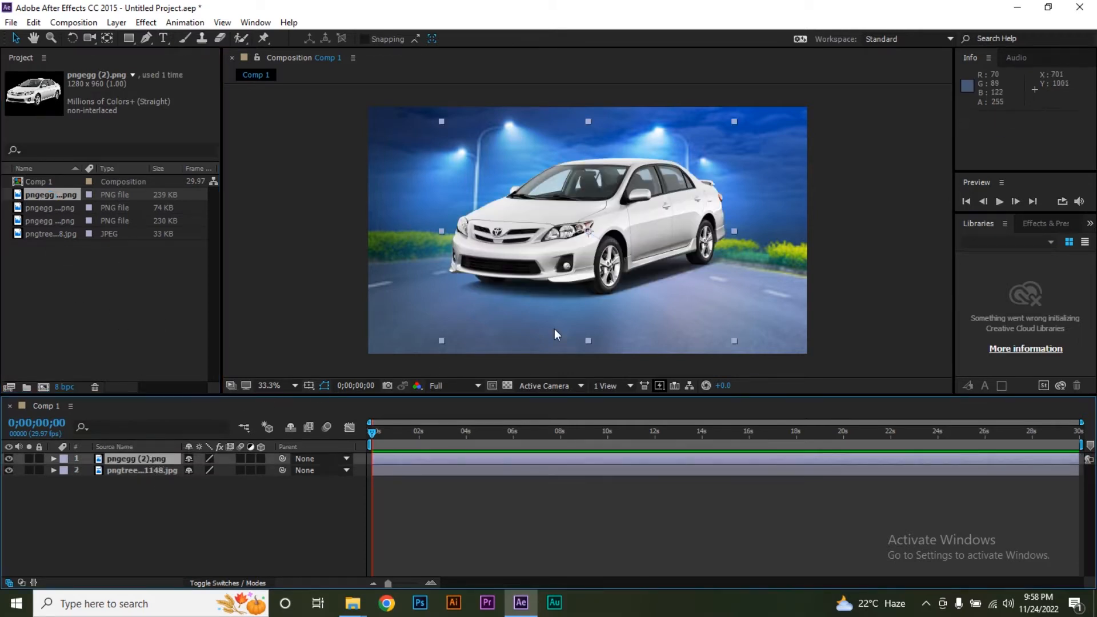
{"action": "left_click_drag", "start_coordinate": [609, 233], "coordinate": [665, 278]}
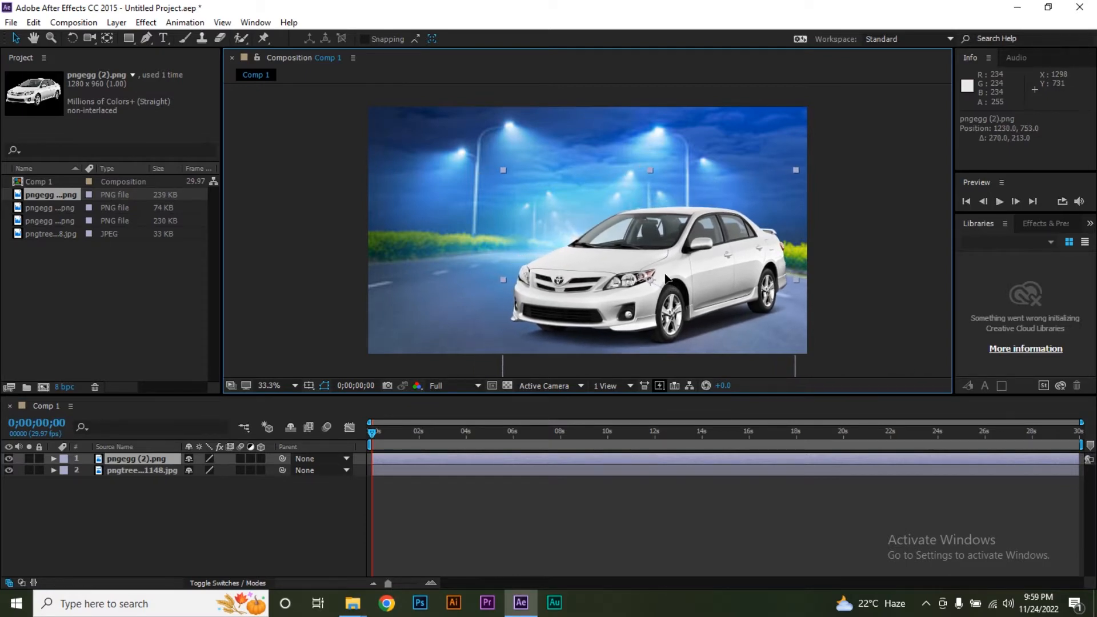
{"action": "left_click", "coordinate": [900, 254]}
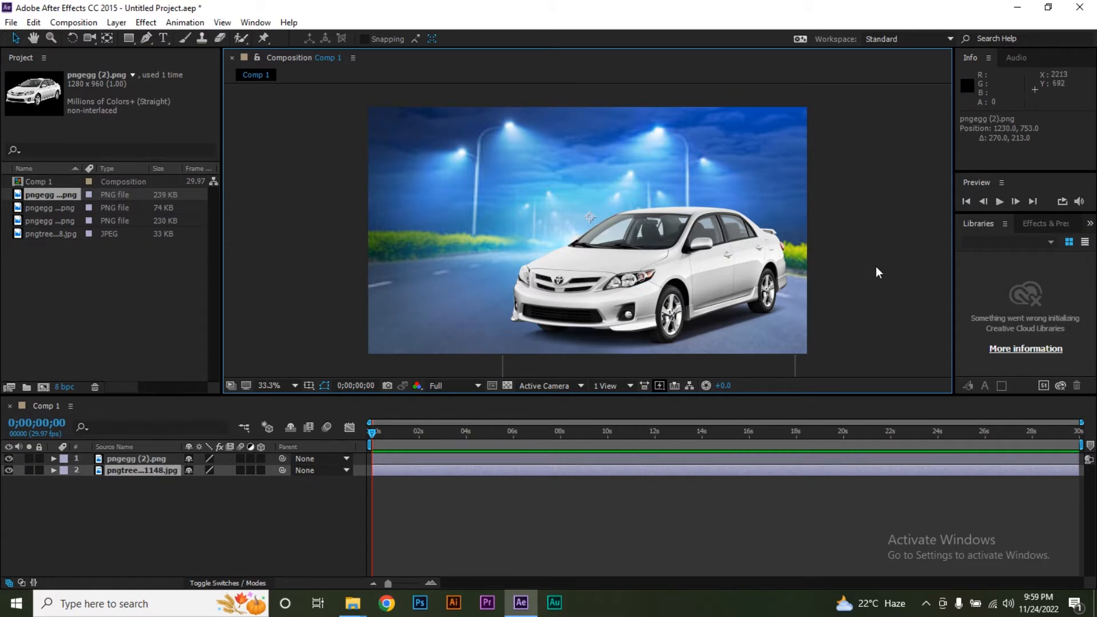
Move the current time to exactly 0;00;01;00, with the timeline showing the first 15 seconds
{"action": "left_click", "coordinate": [384, 436]}
{"action": "left_click_drag", "start_coordinate": [384, 437], "coordinate": [392, 435]}
{"action": "key", "text": "equal"}
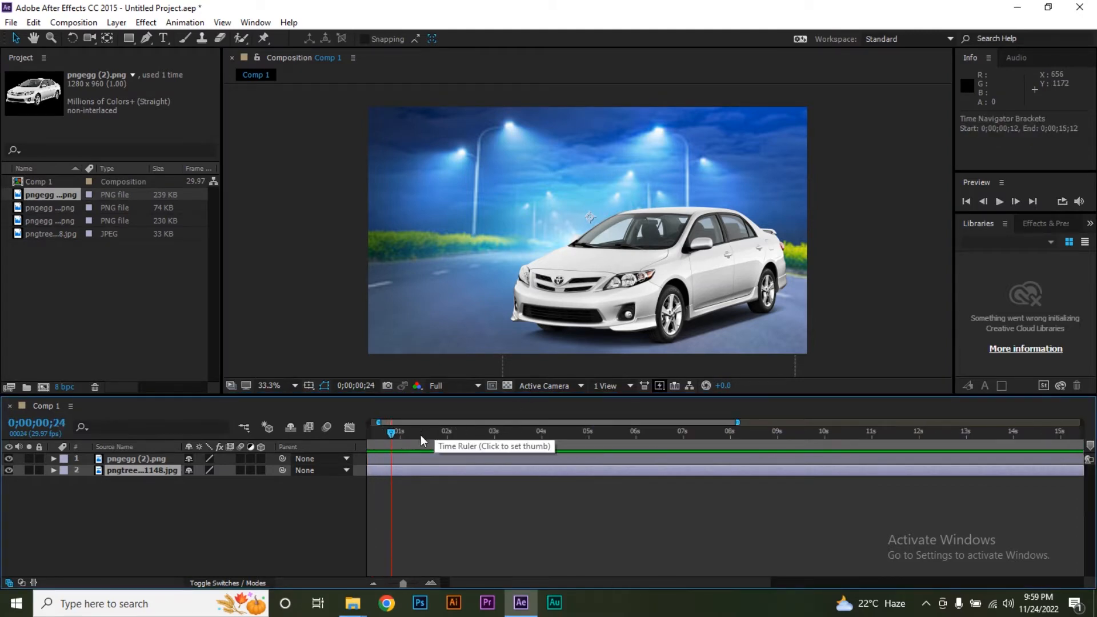
{"action": "left_click_drag", "start_coordinate": [394, 435], "coordinate": [406, 434]}
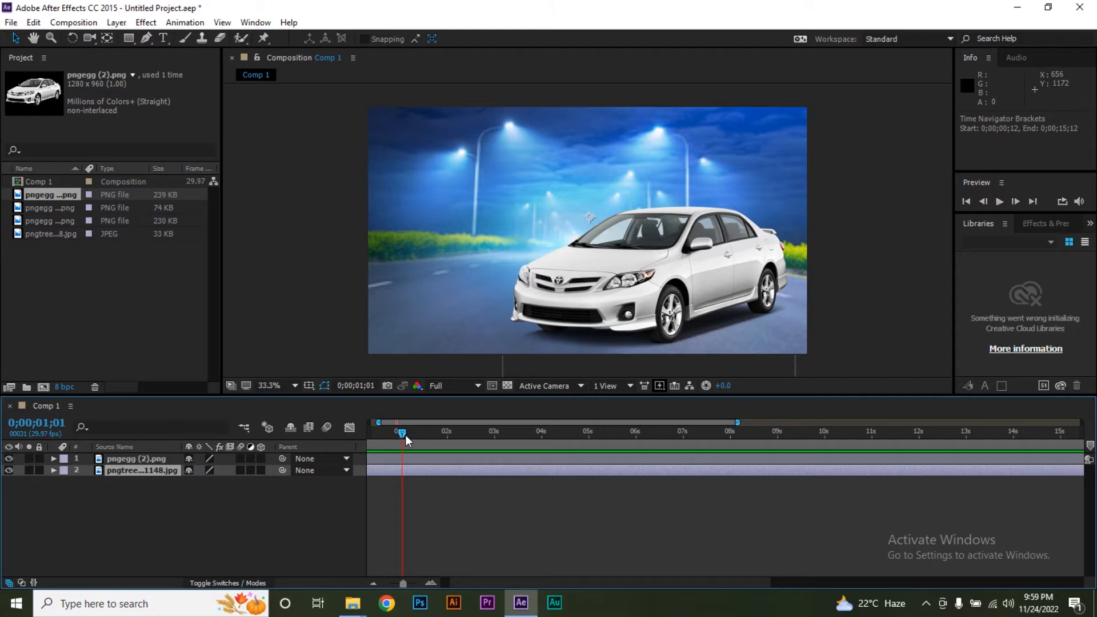
{"action": "key", "text": "equal"}
{"action": "key", "text": "equal"}
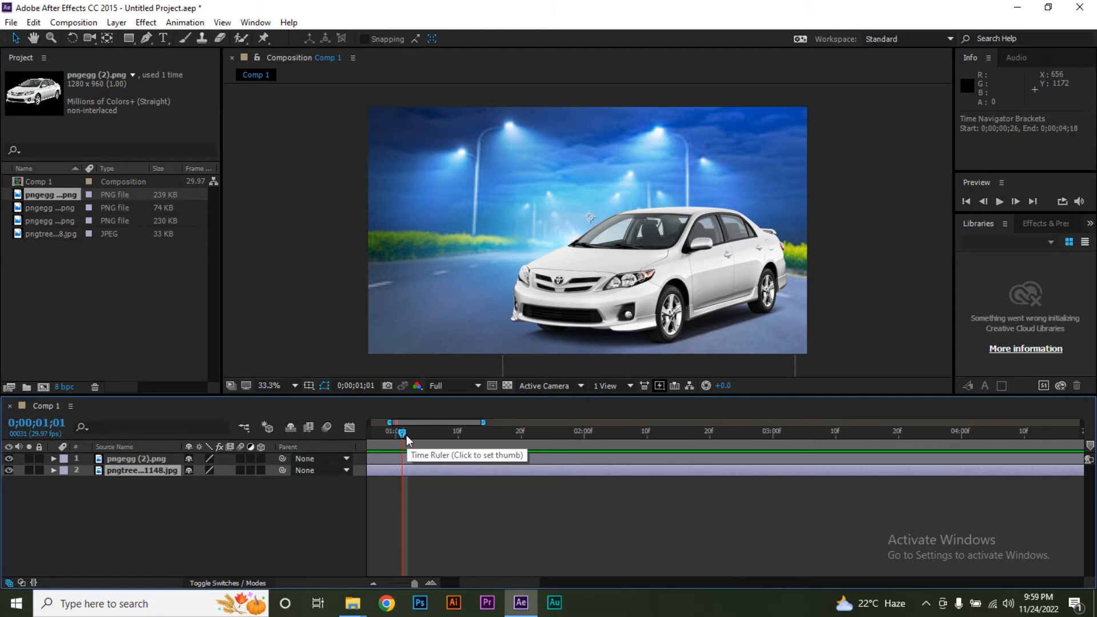
{"action": "left_click", "coordinate": [396, 433]}
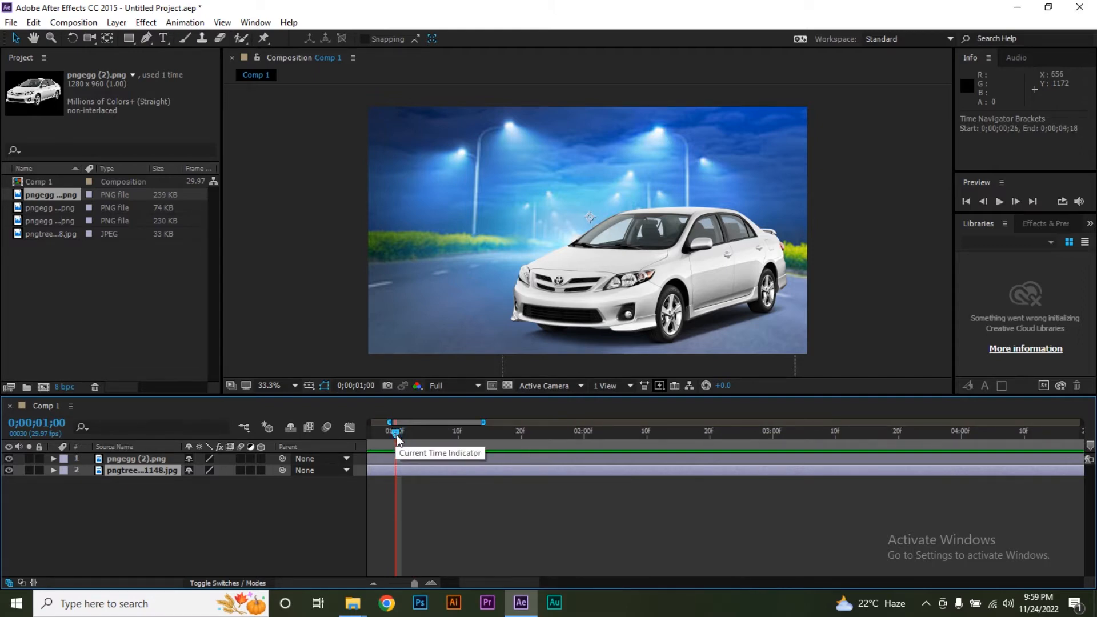
{"action": "key", "text": "minus"}
{"action": "key", "text": "minus"}
{"action": "key", "text": "minus"}
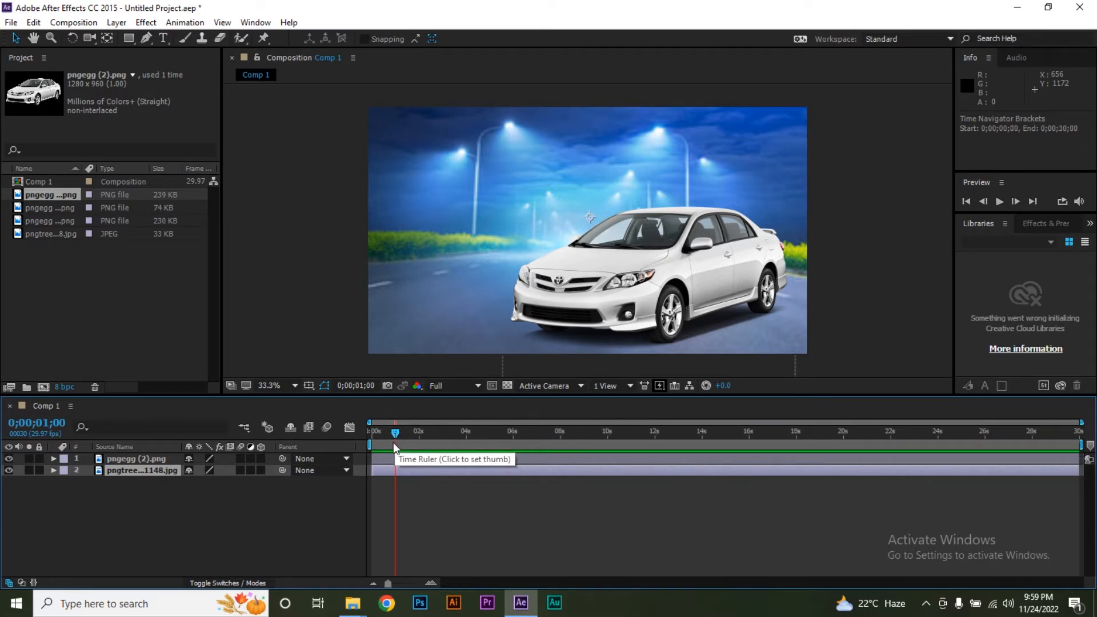
{"action": "key", "text": "equal"}
{"action": "left_click_drag", "start_coordinate": [394, 434], "coordinate": [418, 435]}
{"action": "key", "text": "equal"}
{"action": "key", "text": "equal"}
{"action": "key", "text": "equal"}
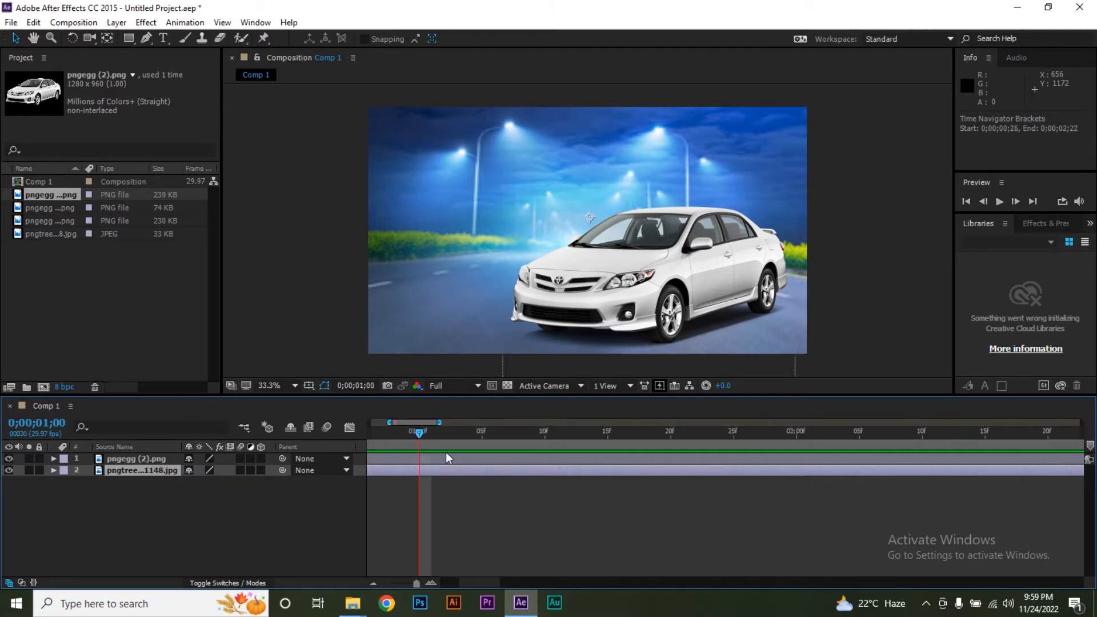
{"action": "key", "text": "minus"}
{"action": "key", "text": "minus"}
{"action": "key", "text": "minus"}
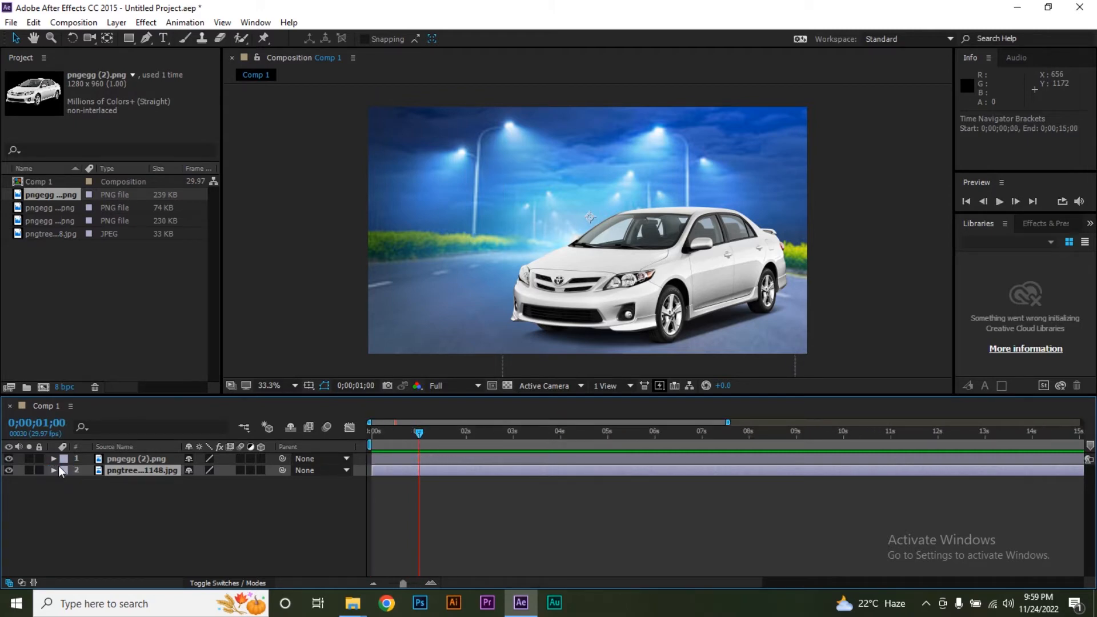
{"action": "left_click", "coordinate": [53, 470]}
{"action": "left_click", "coordinate": [65, 482]}
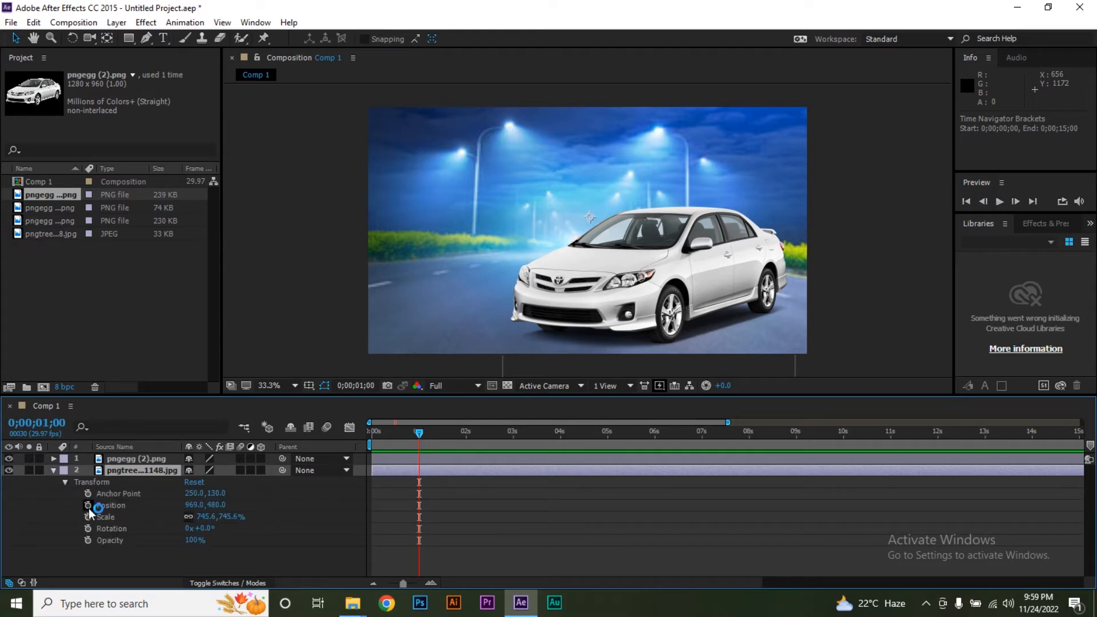
{"action": "left_click", "coordinate": [87, 506]}
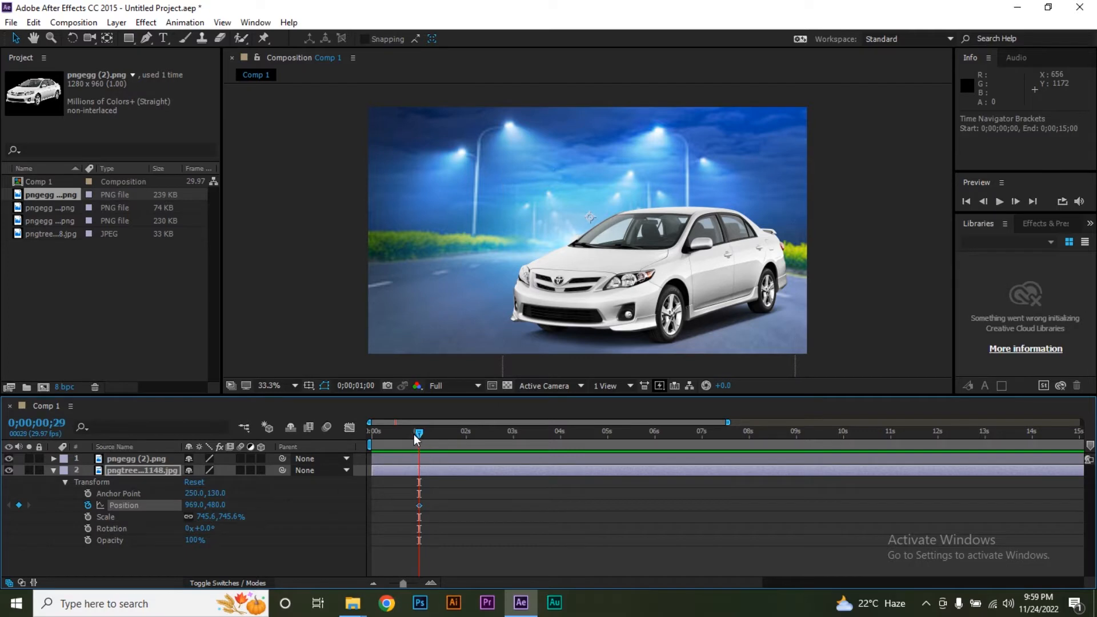
{"action": "left_click_drag", "start_coordinate": [414, 435], "coordinate": [363, 438]}
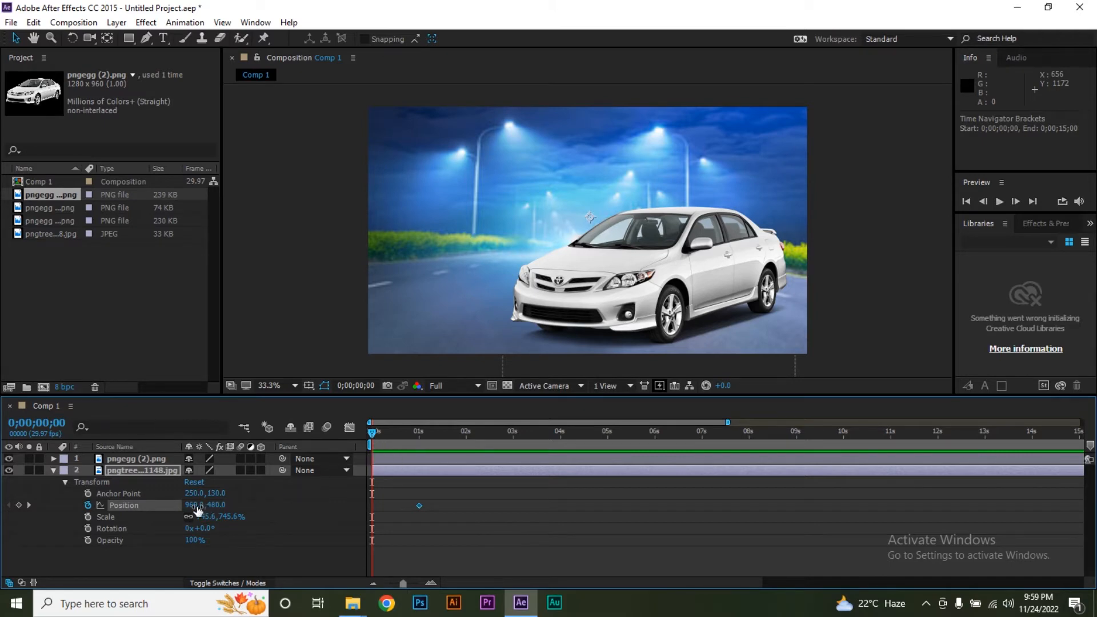
{"action": "left_click_drag", "start_coordinate": [197, 509], "coordinate": [268, 502]}
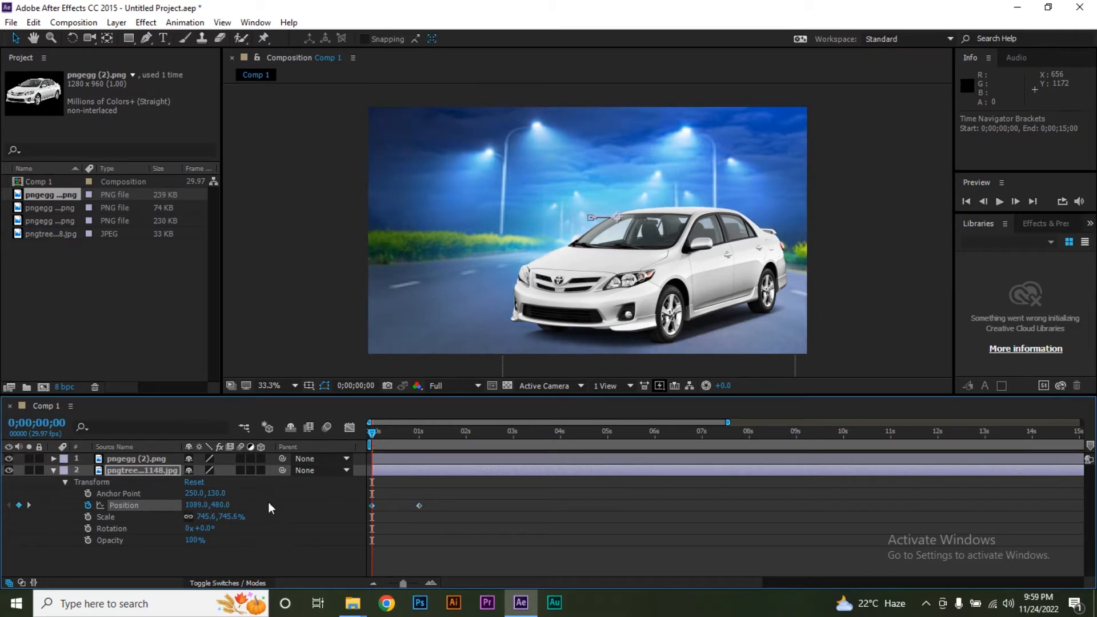
{"action": "key", "text": "ctrl+z"}
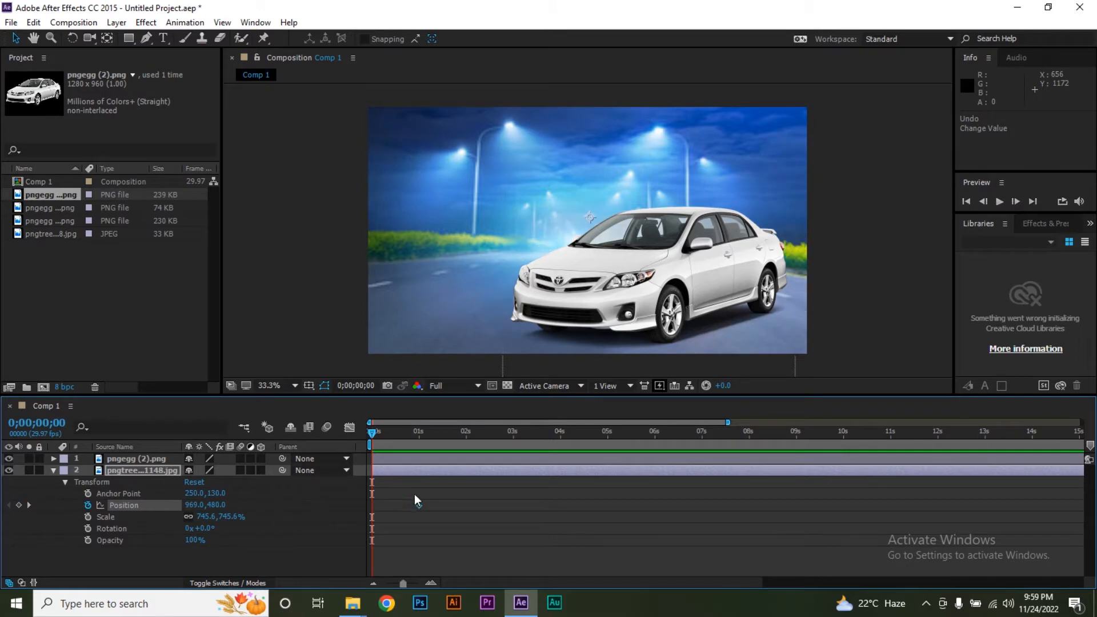
{"action": "left_click_drag", "start_coordinate": [436, 492], "coordinate": [384, 536]}
{"action": "key", "text": "Delete"}
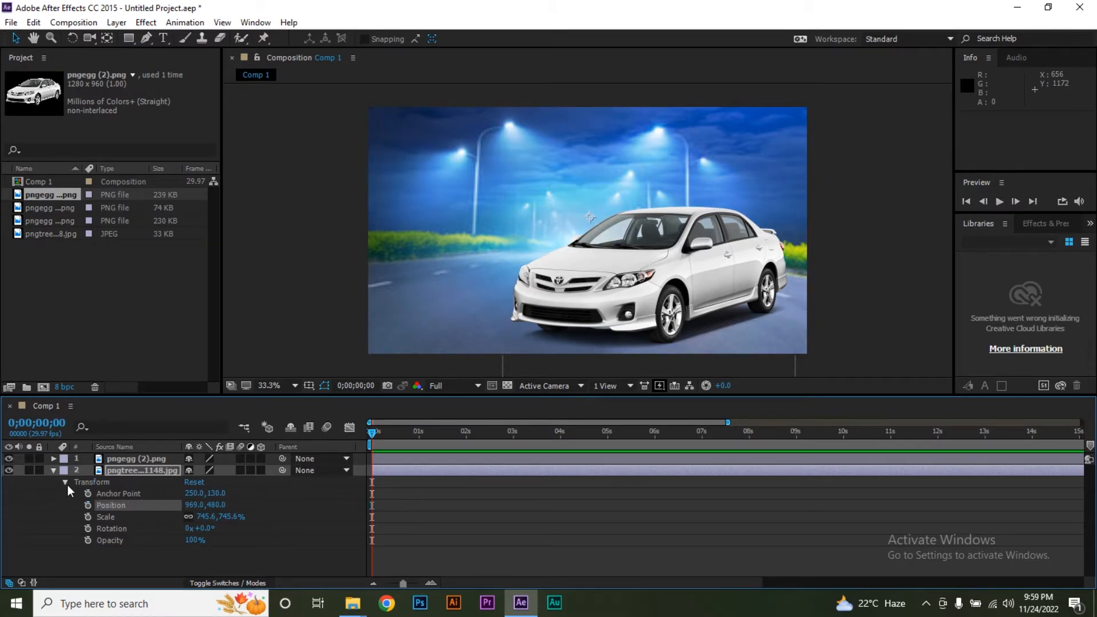
{"action": "left_click", "coordinate": [53, 469]}
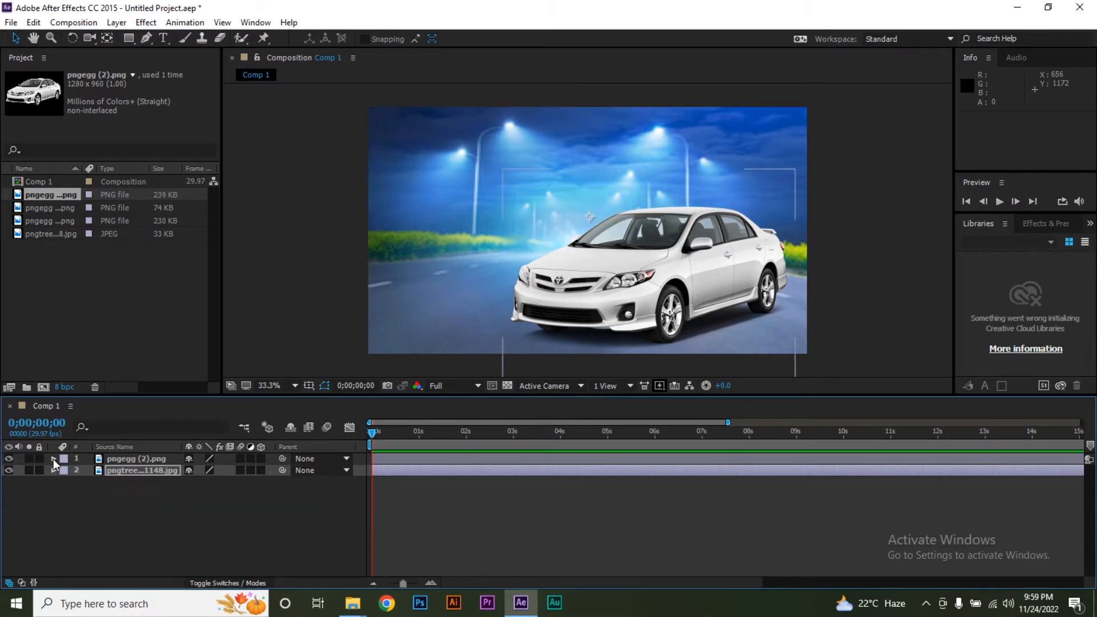
Set a Position keyframe on the pngegg (2).png car layer at 0;00;01;00
{"action": "left_click", "coordinate": [53, 459]}
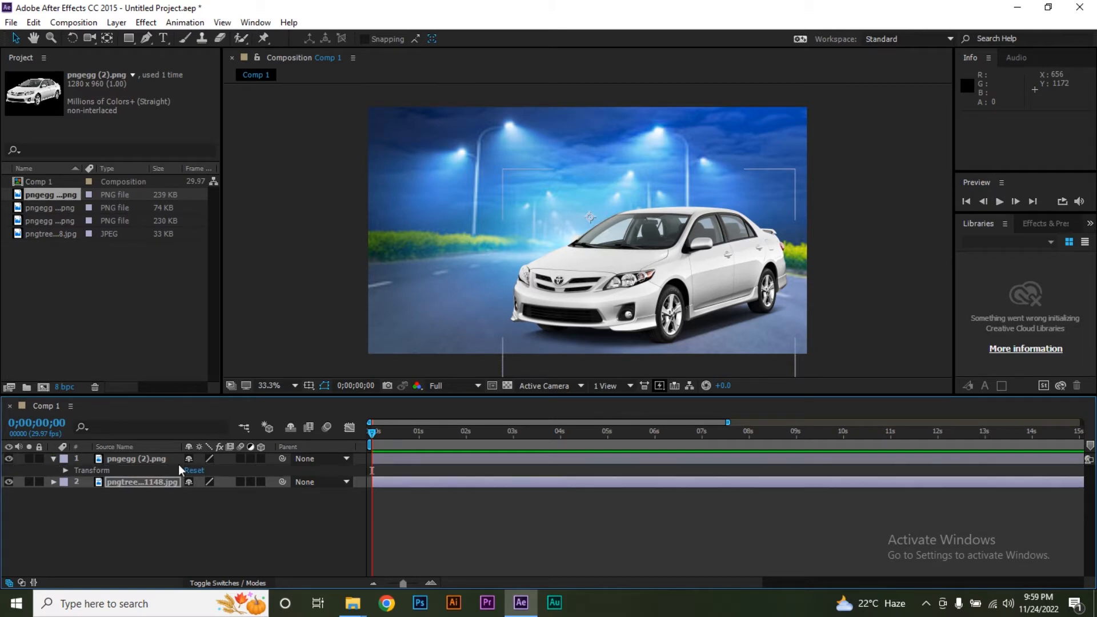
{"action": "left_click", "coordinate": [65, 471]}
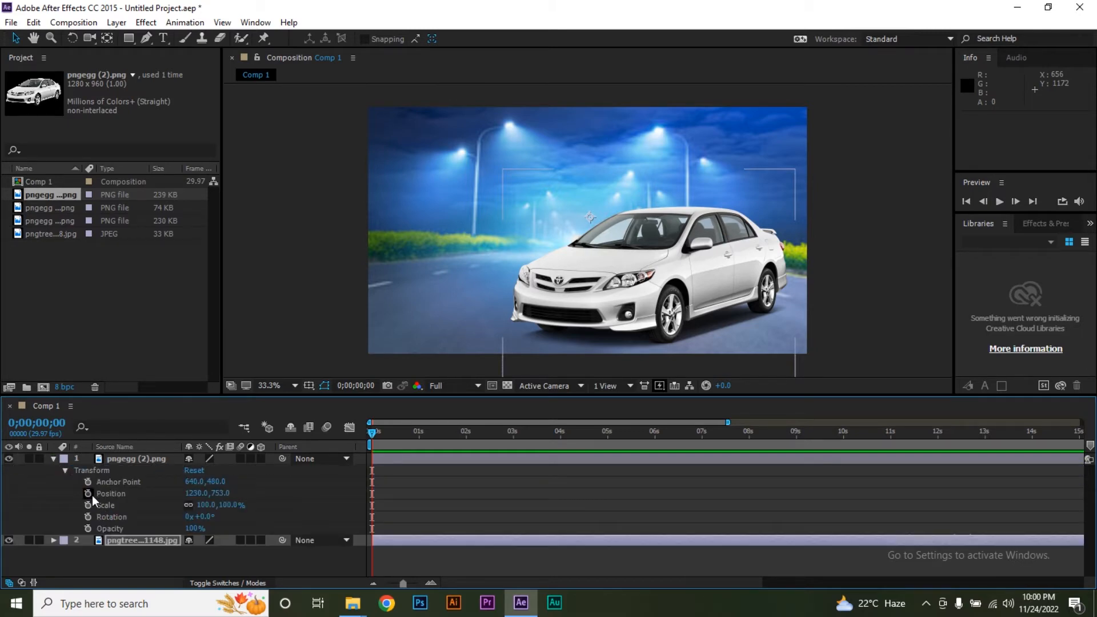
{"action": "left_click", "coordinate": [418, 433]}
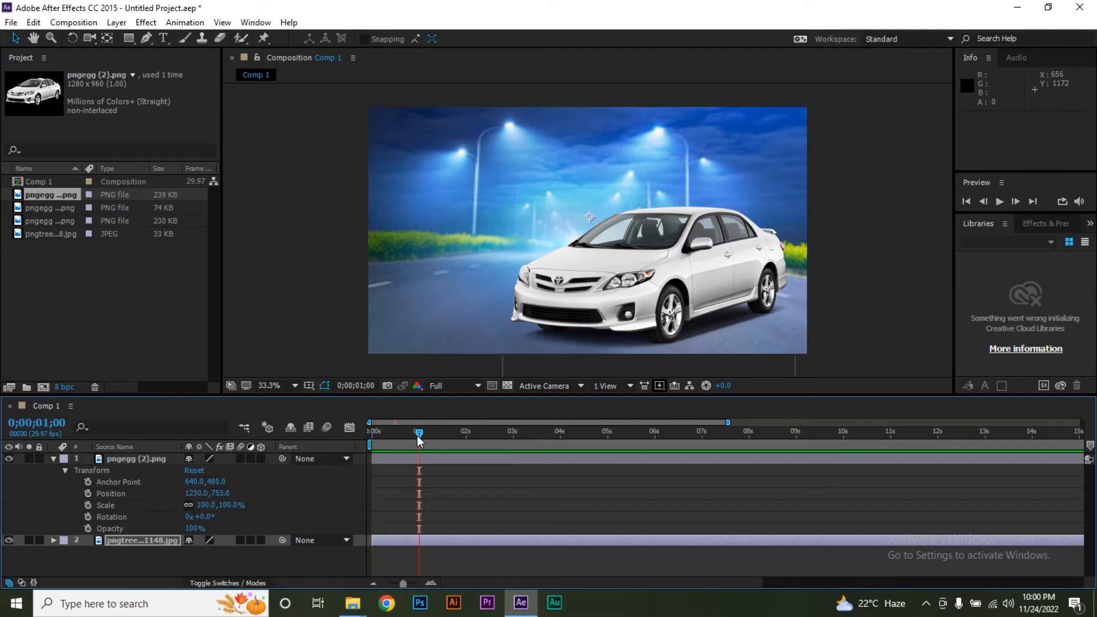
{"action": "left_click", "coordinate": [87, 493]}
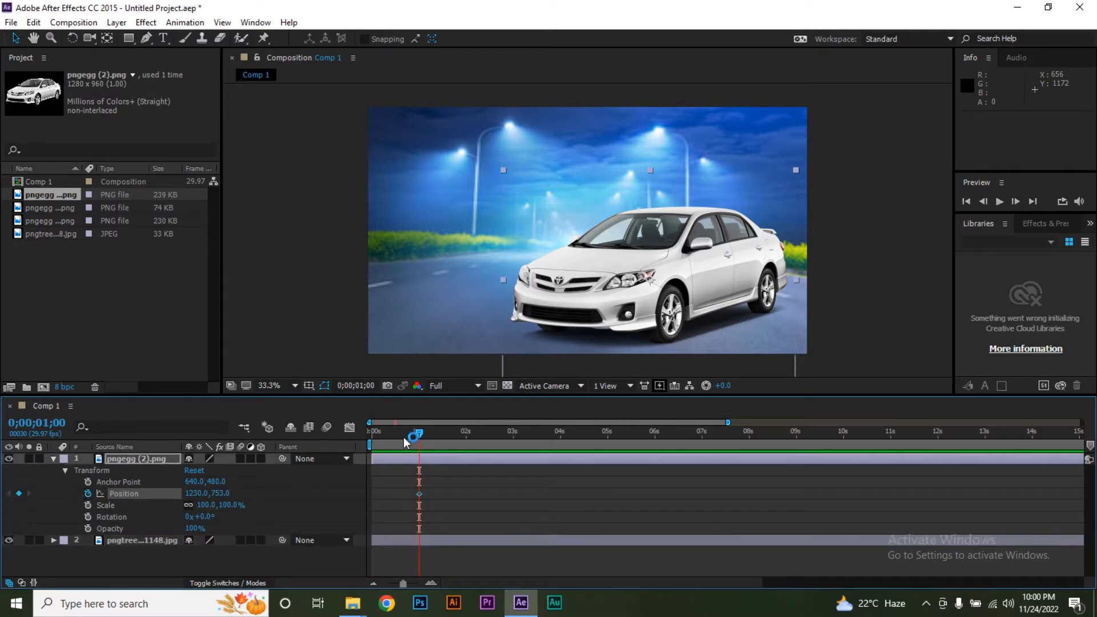
Set the pngegg (2).png layer's Position to about 2659, 753 at 0;00;00;00 so the car starts outside the frame
{"action": "left_click_drag", "start_coordinate": [403, 438], "coordinate": [344, 441]}
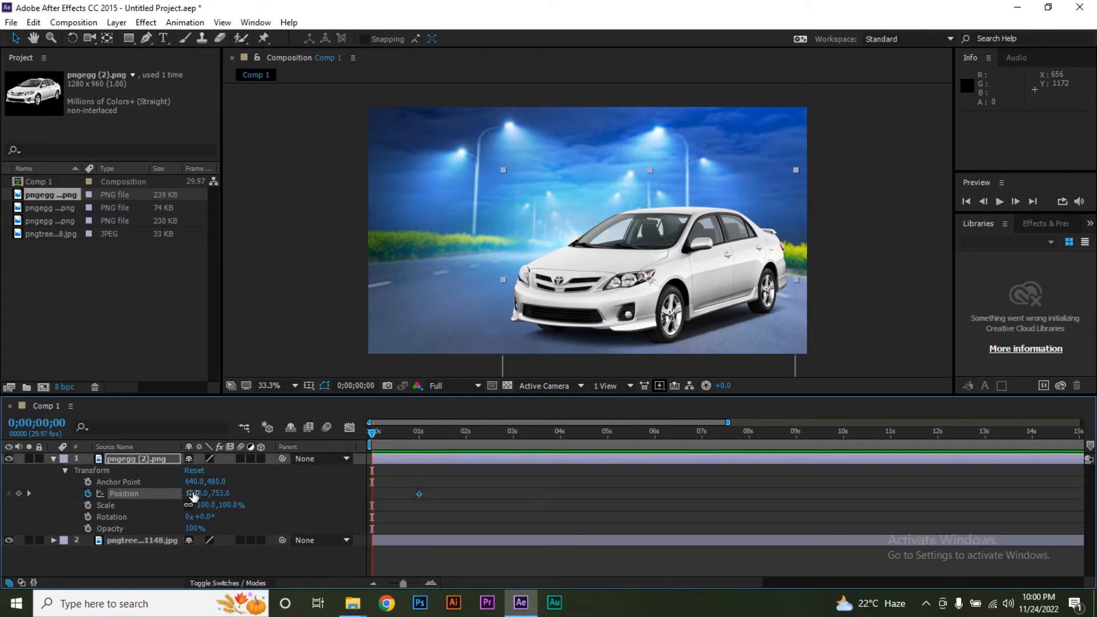
{"action": "left_click_drag", "start_coordinate": [193, 494], "coordinate": [1091, 461]}
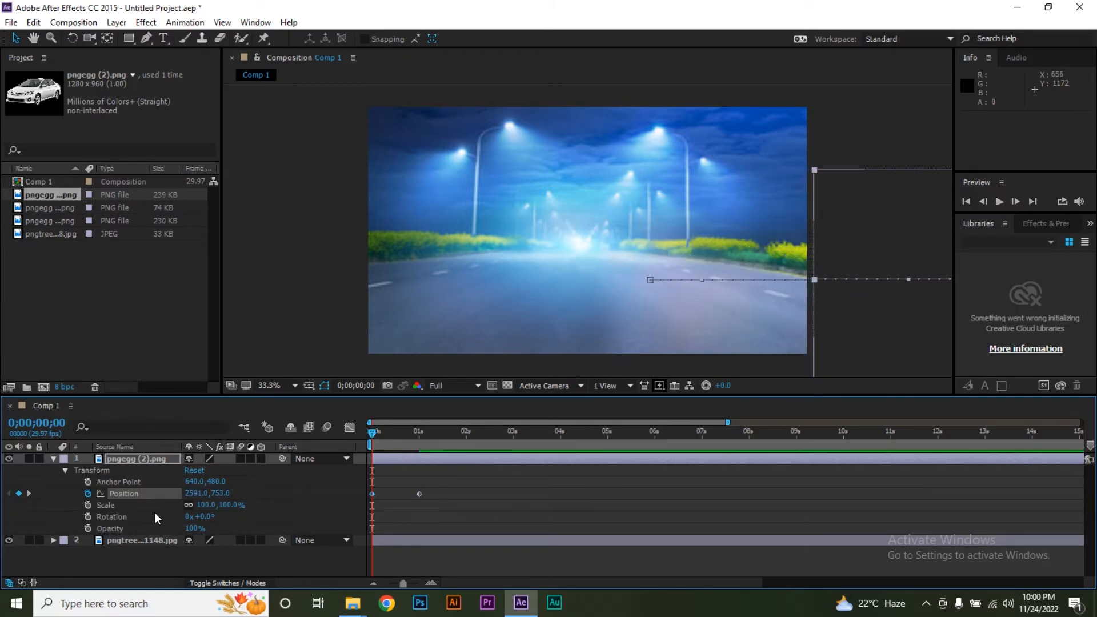
{"action": "left_click_drag", "start_coordinate": [194, 494], "coordinate": [239, 494]}
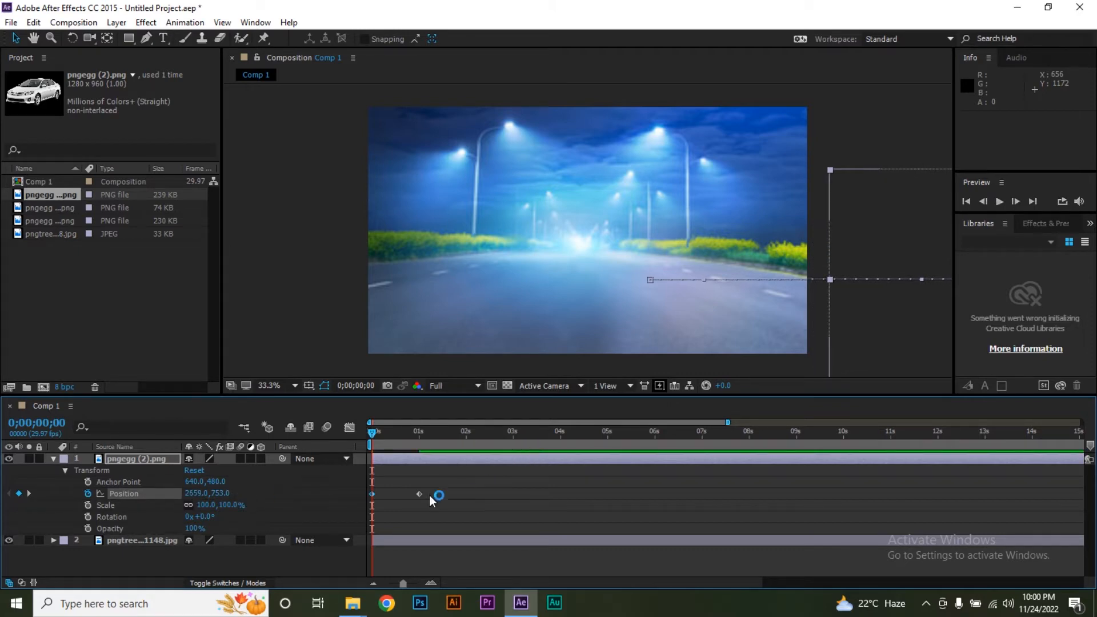
Play and scrub the first second of the composition to check the car's entrance into the frame
{"action": "mouse_move", "coordinate": [376, 434]}
{"action": "left_mouse_down"}
{"action": "mouse_move", "coordinate": [394, 435]}
{"action": "mouse_move", "coordinate": [368, 436]}
{"action": "left_mouse_up"}
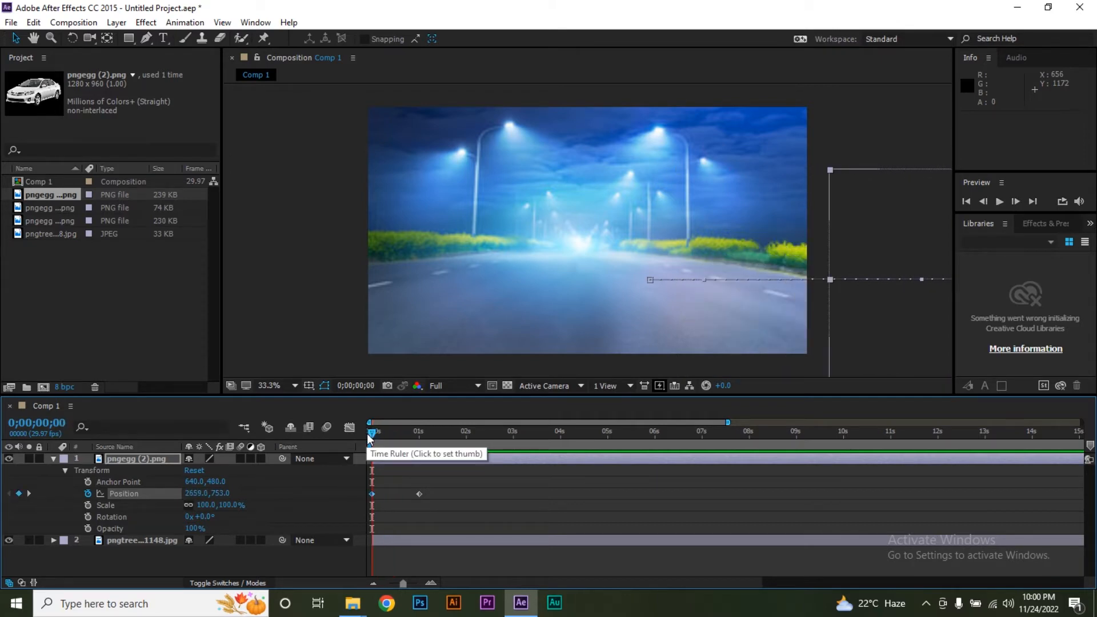
{"action": "key", "text": "space"}
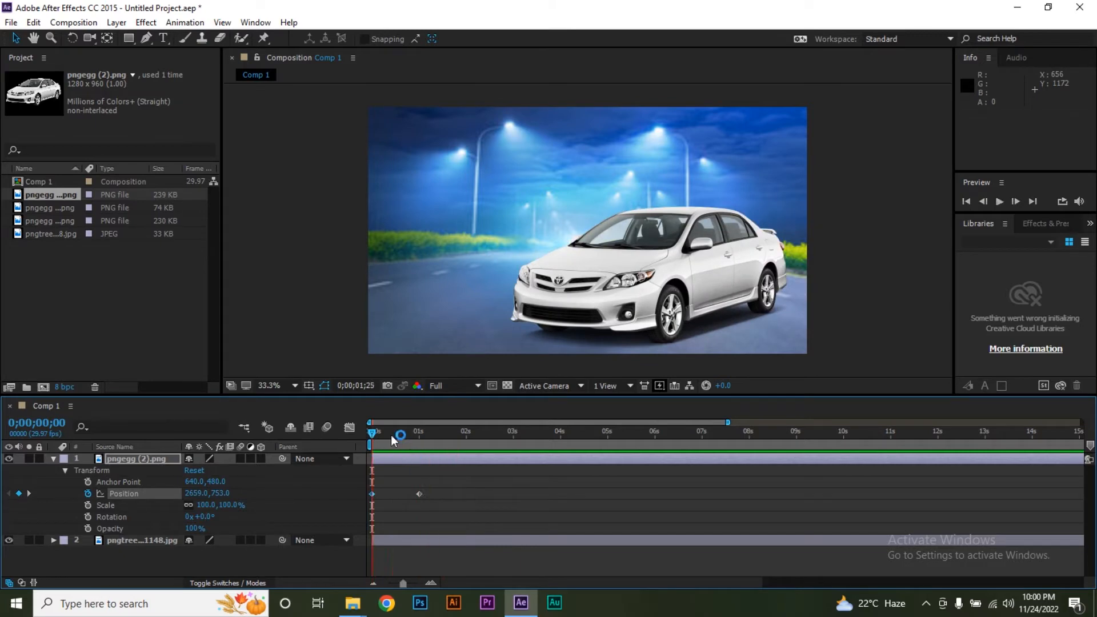
{"action": "left_click_drag", "start_coordinate": [390, 434], "coordinate": [366, 437]}
{"action": "key", "text": "space"}
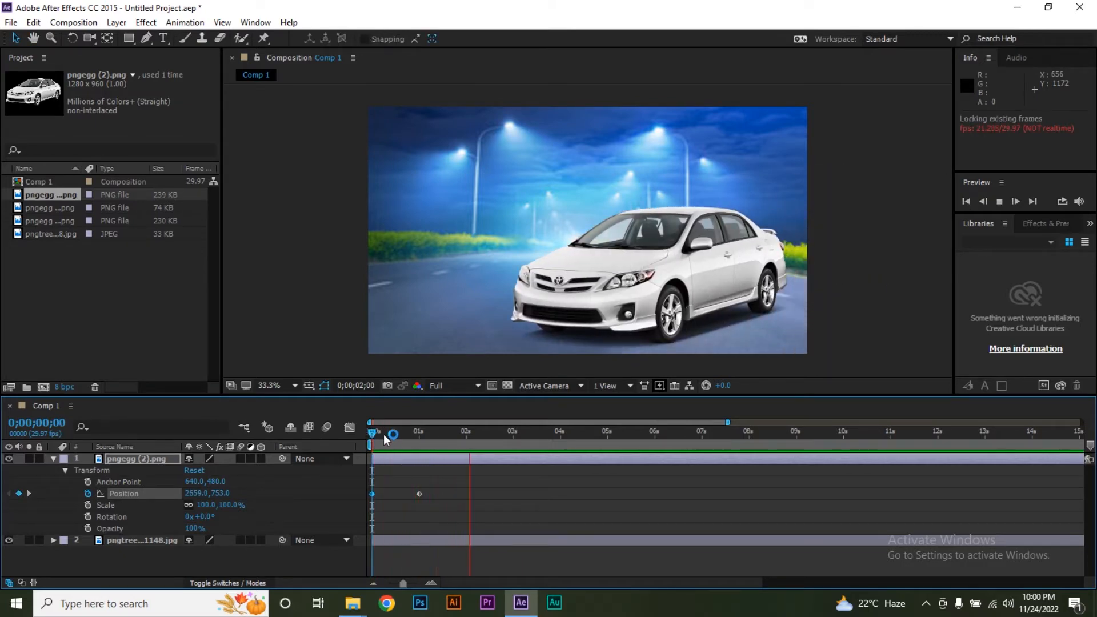
{"action": "mouse_move", "coordinate": [383, 435]}
{"action": "left_mouse_down"}
{"action": "mouse_move", "coordinate": [419, 433]}
{"action": "mouse_move", "coordinate": [398, 436]}
{"action": "left_mouse_up"}
{"action": "key", "text": "space"}
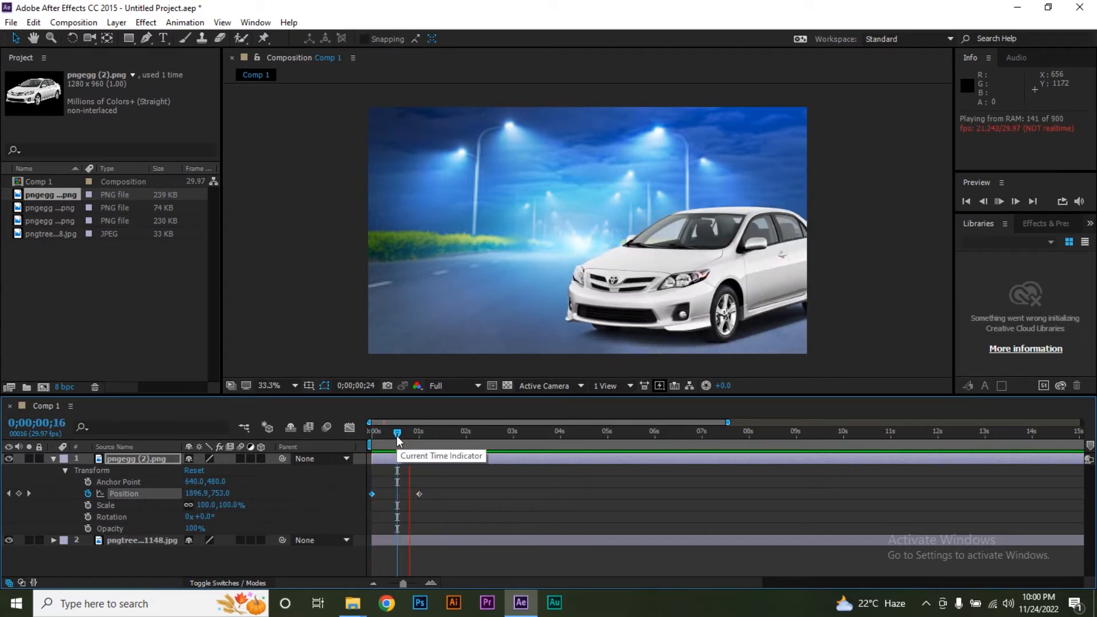
{"action": "mouse_move", "coordinate": [400, 434]}
{"action": "left_mouse_down"}
{"action": "mouse_move", "coordinate": [419, 434]}
{"action": "mouse_move", "coordinate": [386, 433]}
{"action": "mouse_move", "coordinate": [440, 433]}
{"action": "mouse_move", "coordinate": [400, 433]}
{"action": "mouse_move", "coordinate": [421, 432]}
{"action": "left_mouse_up"}
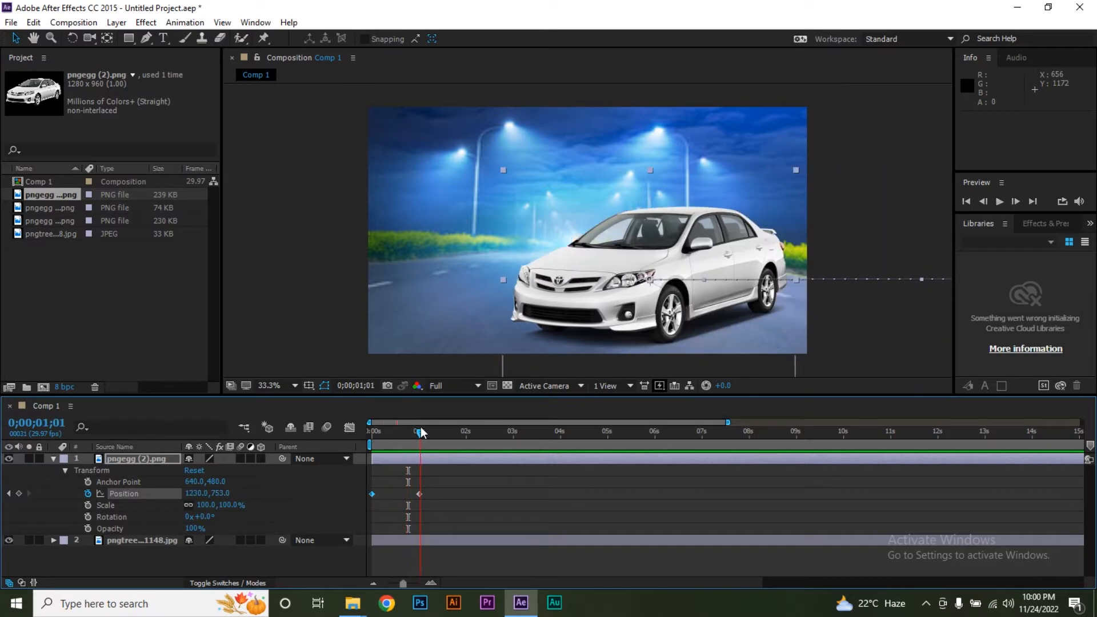
Select both Position keyframes of the pngegg (2).png layer and apply Easy Ease to them
{"action": "left_click", "coordinate": [437, 483]}
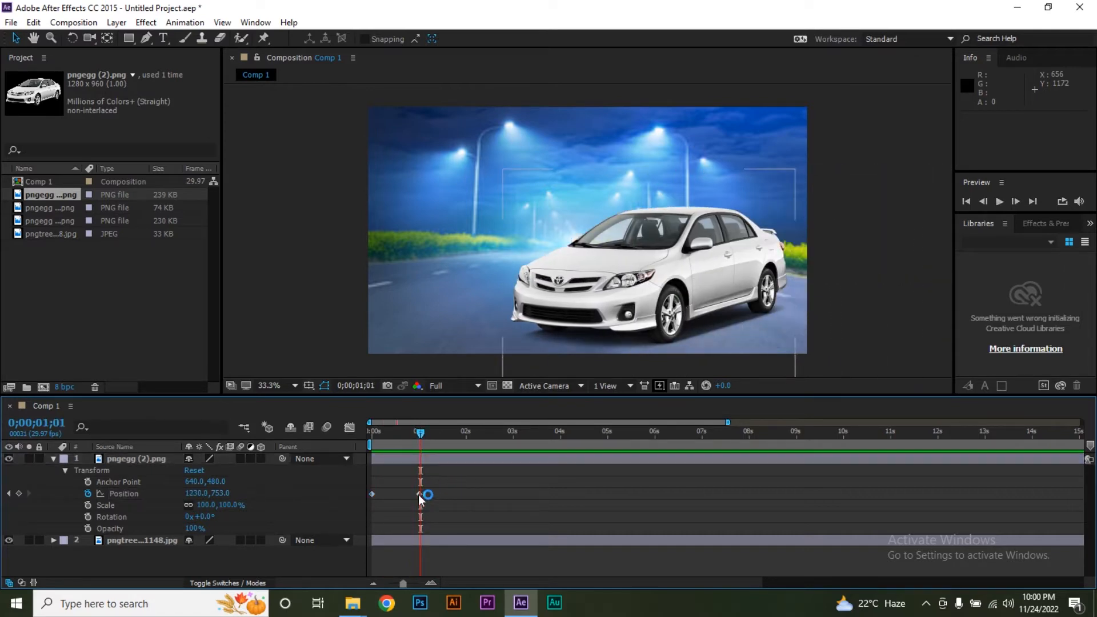
{"action": "left_click", "coordinate": [420, 493]}
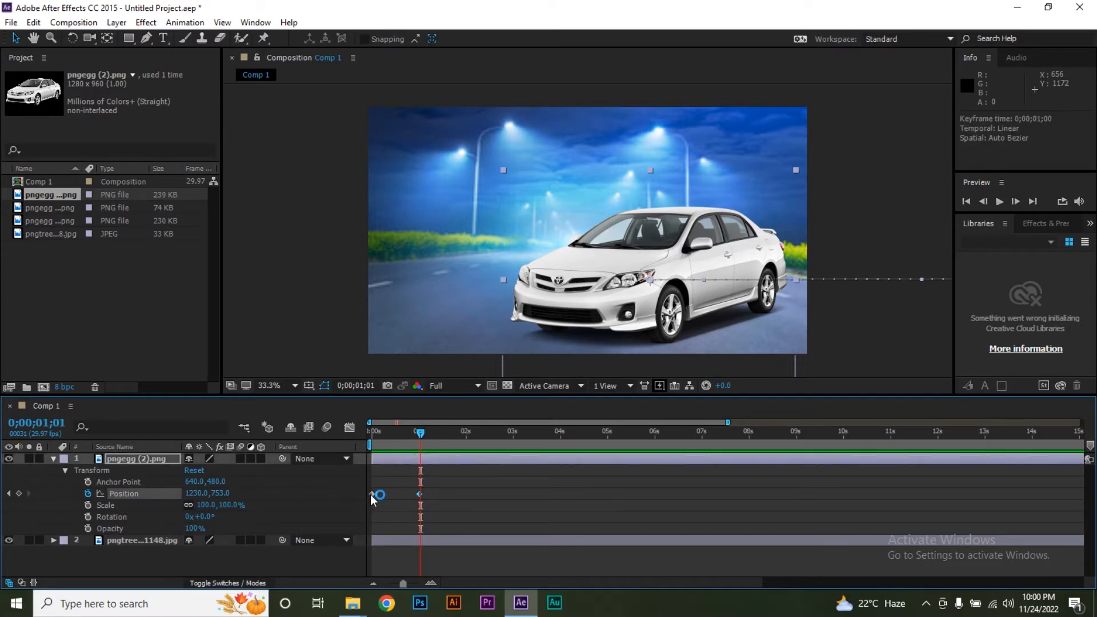
{"action": "left_click_drag", "start_coordinate": [444, 481], "coordinate": [366, 503]}
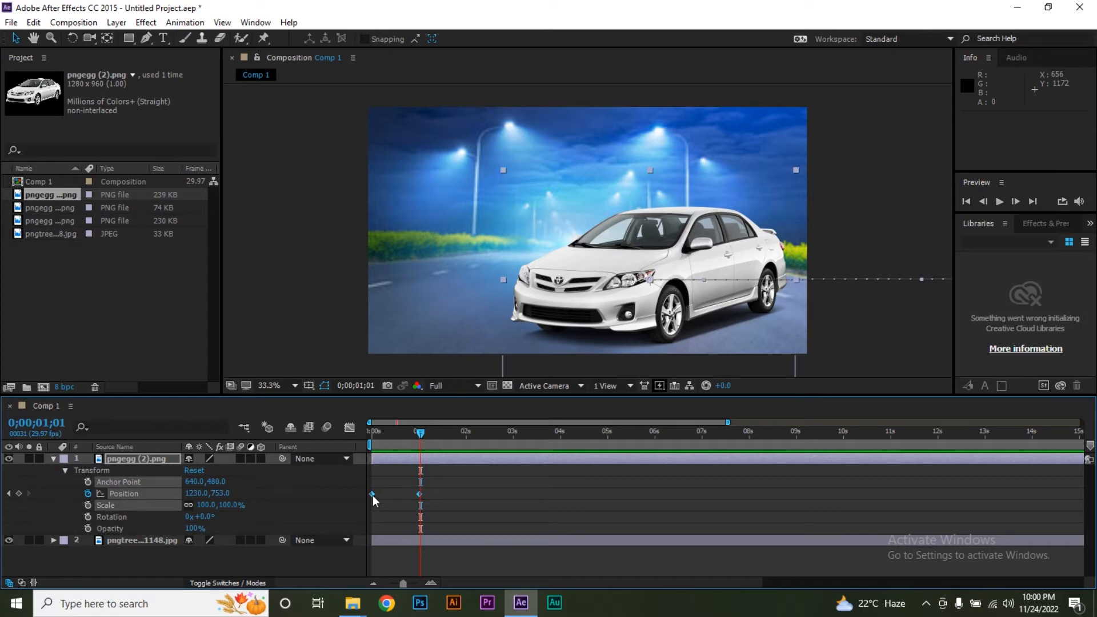
{"action": "right_click", "coordinate": [373, 495]}
{"action": "mouse_move", "coordinate": [430, 485]}
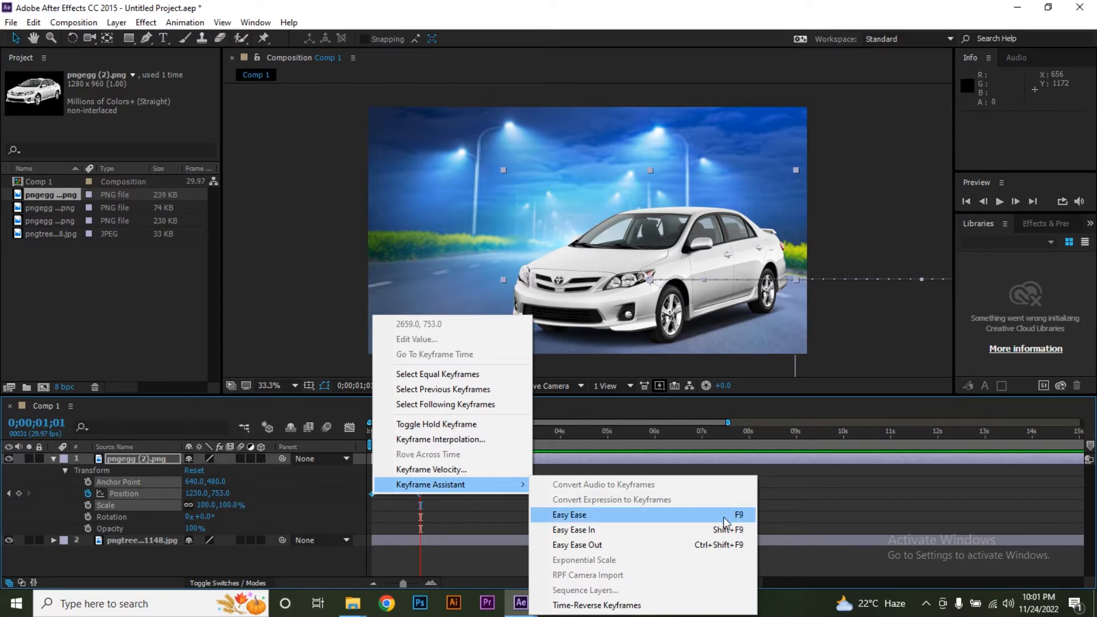
{"action": "left_click", "coordinate": [566, 517]}
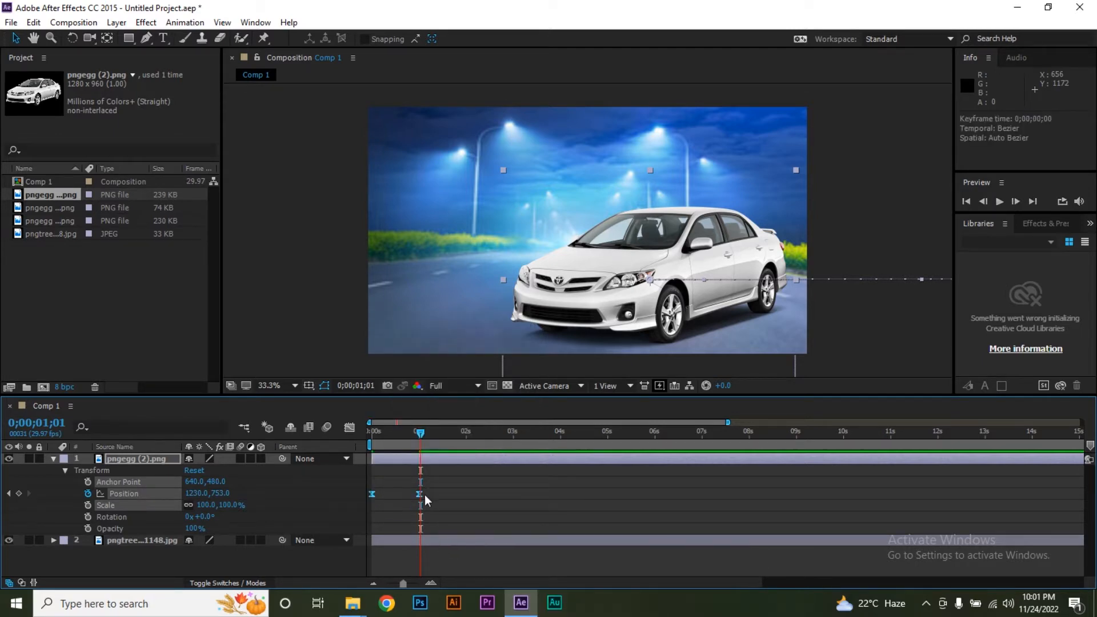
In the Graph Editor, lengthen the first Position keyframe's outgoing ease so the car's speed peaks shortly before the second keyframe
{"action": "mouse_move", "coordinate": [372, 500]}
{"action": "left_click", "coordinate": [349, 428]}
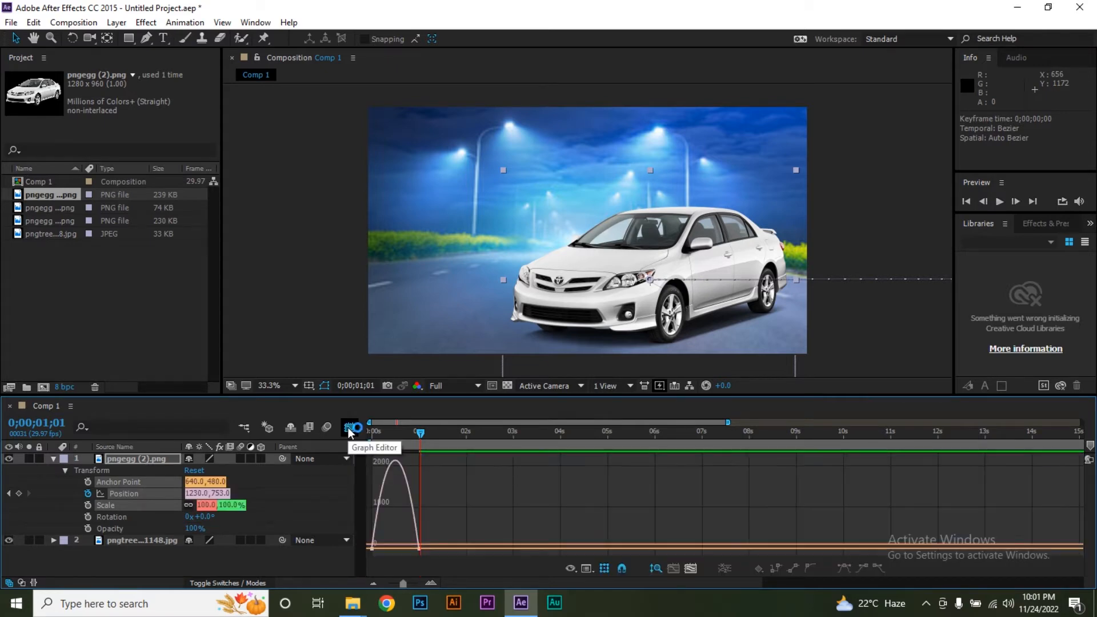
{"action": "mouse_move", "coordinate": [398, 439]}
{"action": "left_mouse_down"}
{"action": "mouse_move", "coordinate": [377, 439]}
{"action": "mouse_move", "coordinate": [407, 435]}
{"action": "mouse_move", "coordinate": [375, 439]}
{"action": "mouse_move", "coordinate": [388, 442]}
{"action": "left_mouse_up"}
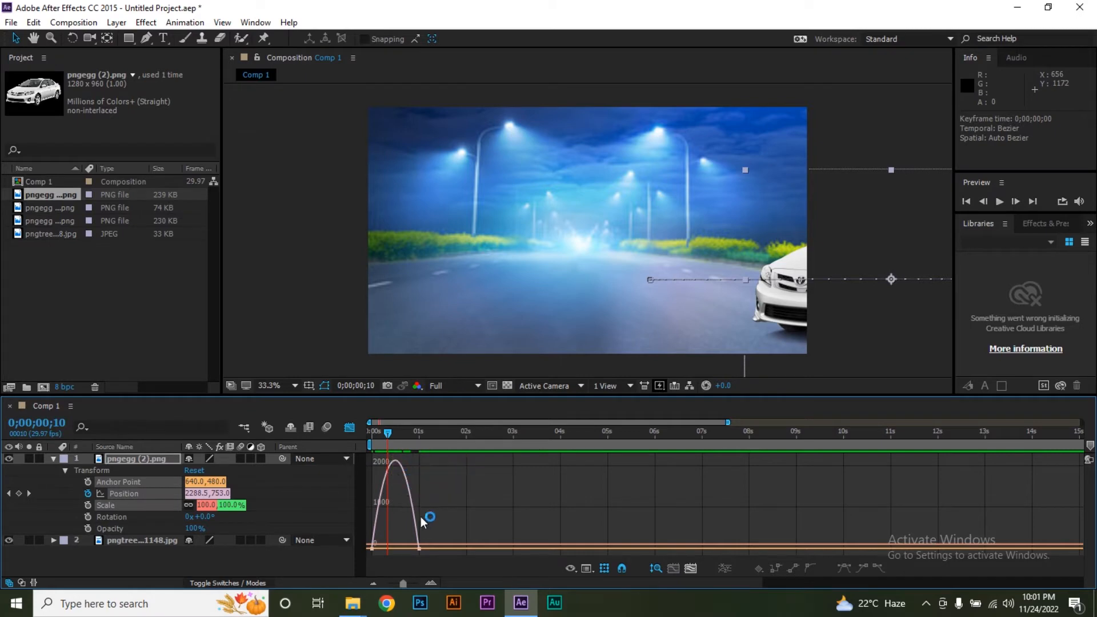
{"action": "key", "text": "equal"}
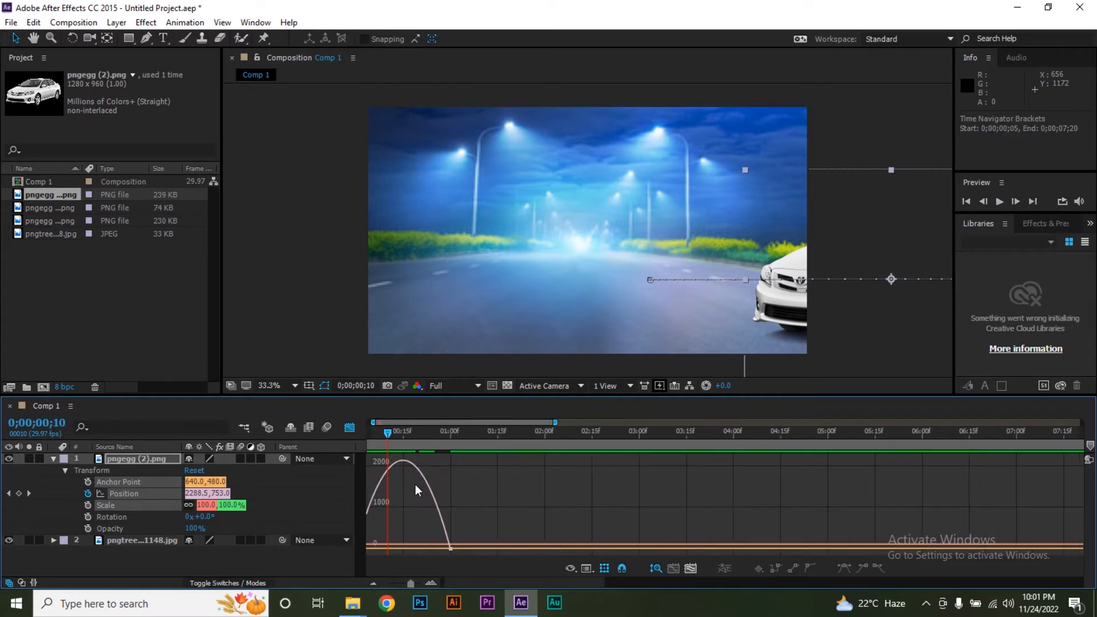
{"action": "left_click_drag", "start_coordinate": [406, 437], "coordinate": [435, 434]}
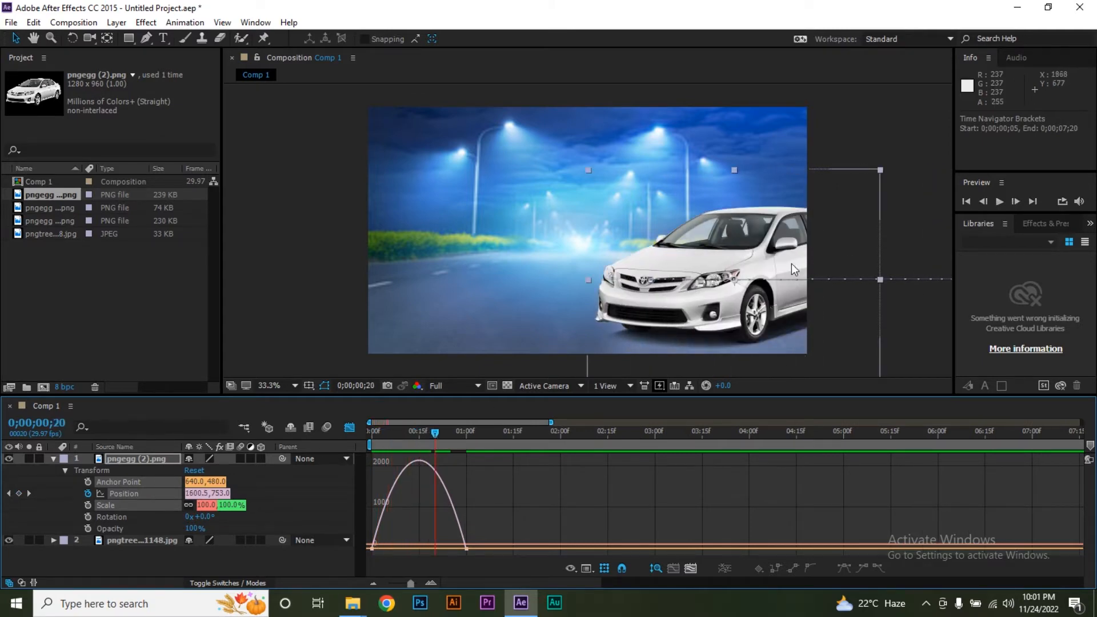
{"action": "left_click", "coordinate": [394, 435]}
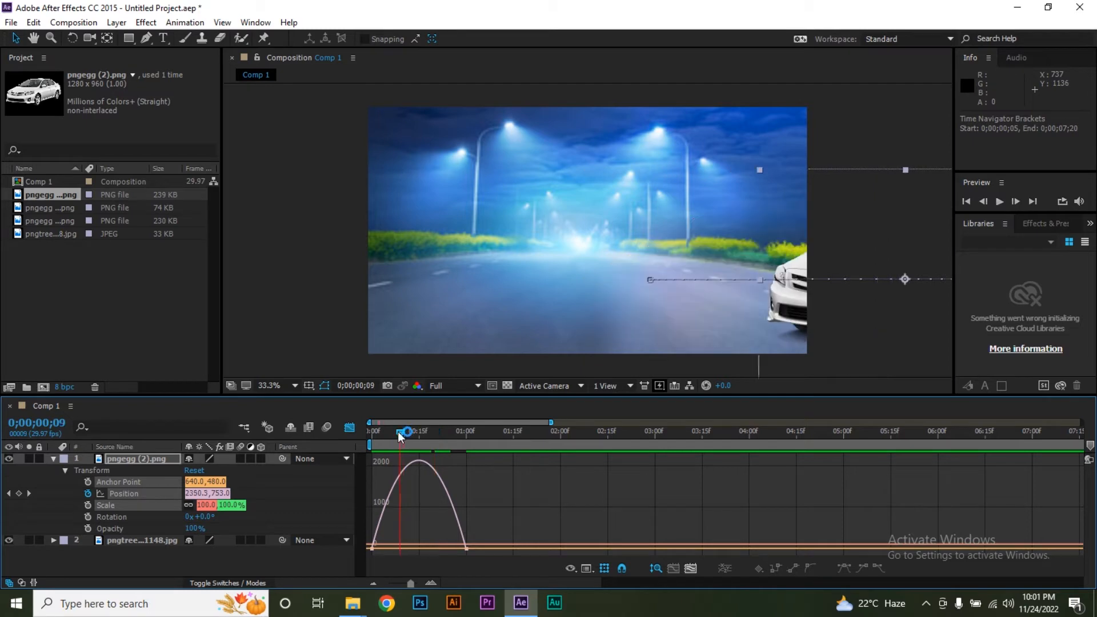
{"action": "left_click", "coordinate": [372, 548]}
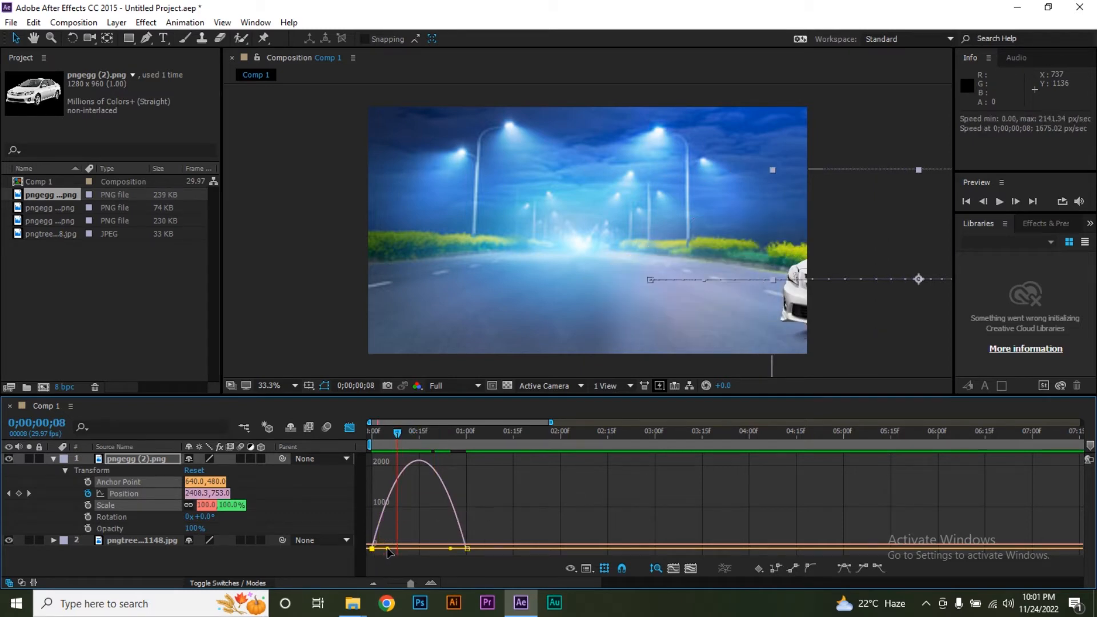
{"action": "left_click_drag", "start_coordinate": [388, 549], "coordinate": [446, 548]}
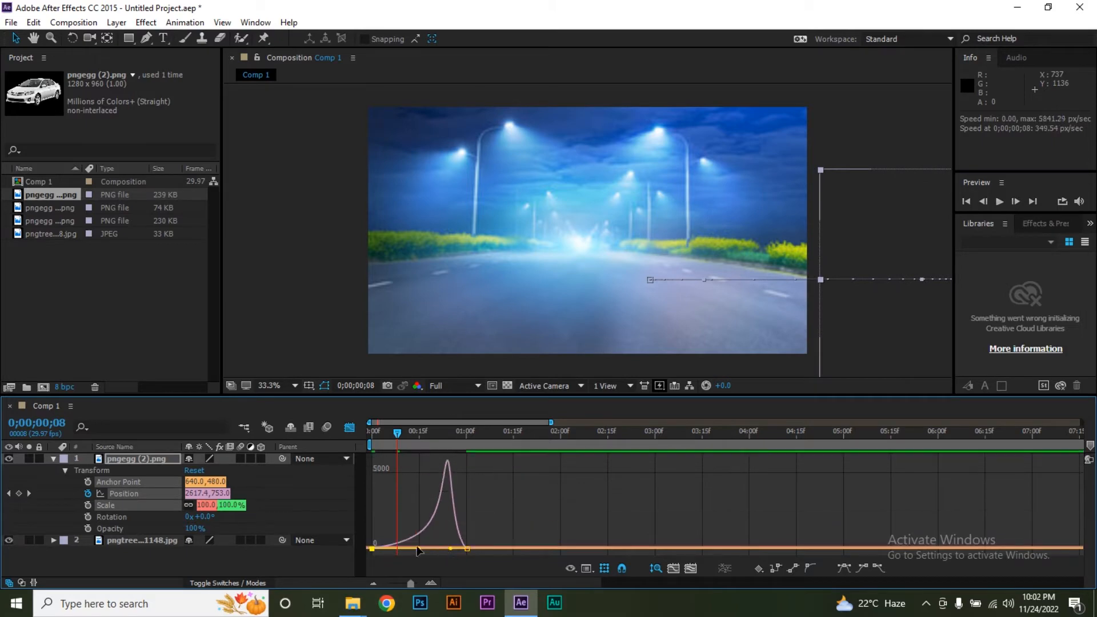
Preview the car's entrance with the reshaped speed curve, scrubbing to 0;00;00;22
{"action": "left_click_drag", "start_coordinate": [399, 441], "coordinate": [441, 432]}
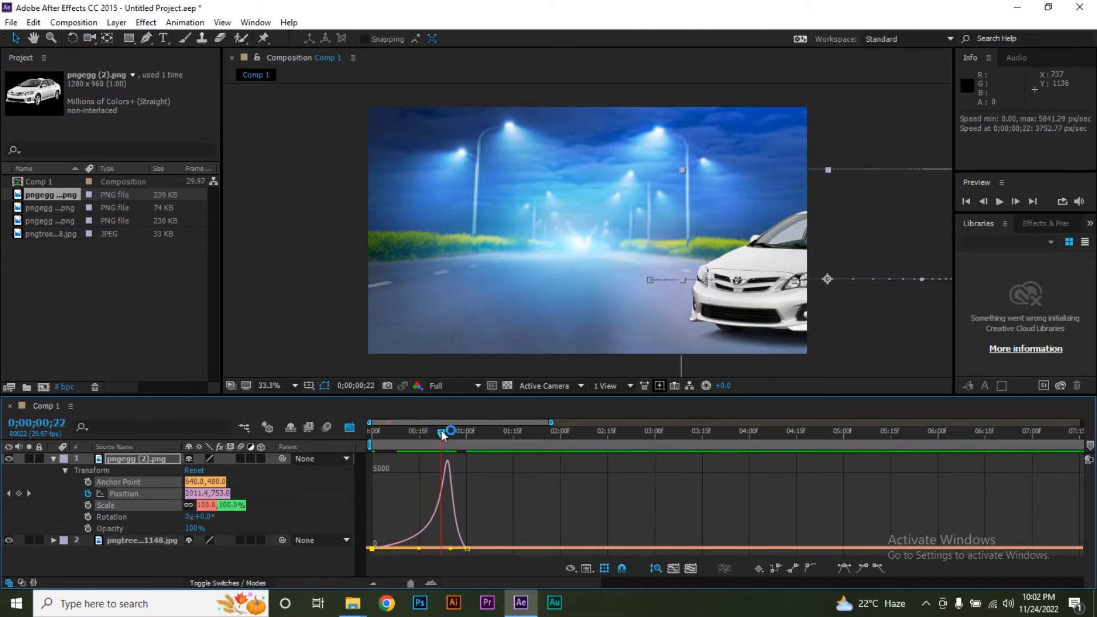
{"action": "key", "text": "space"}
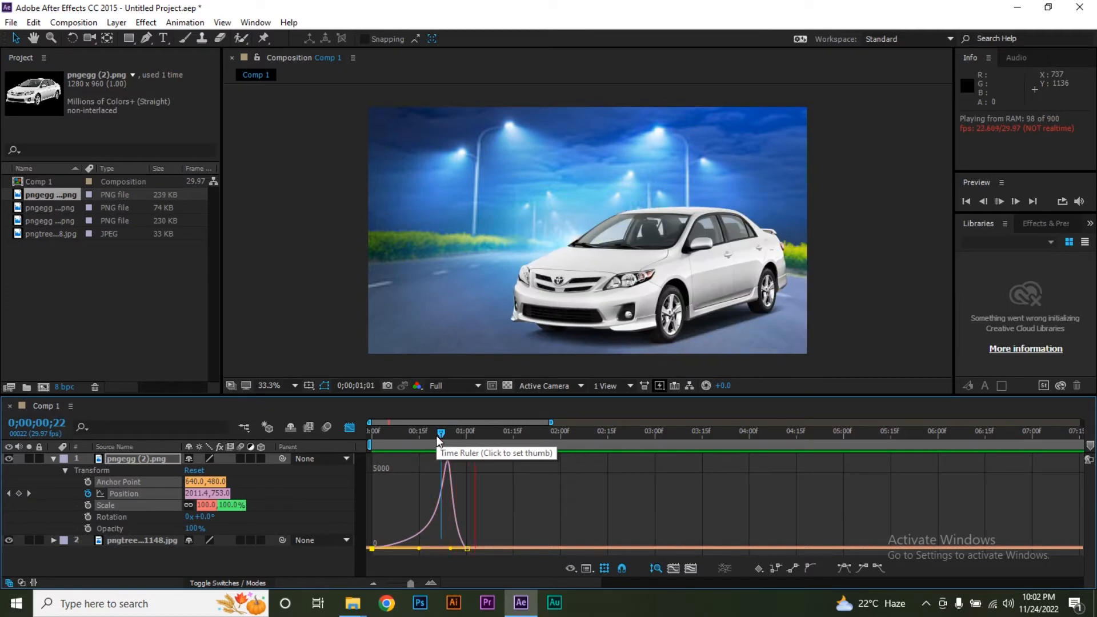
{"action": "key", "text": "space"}
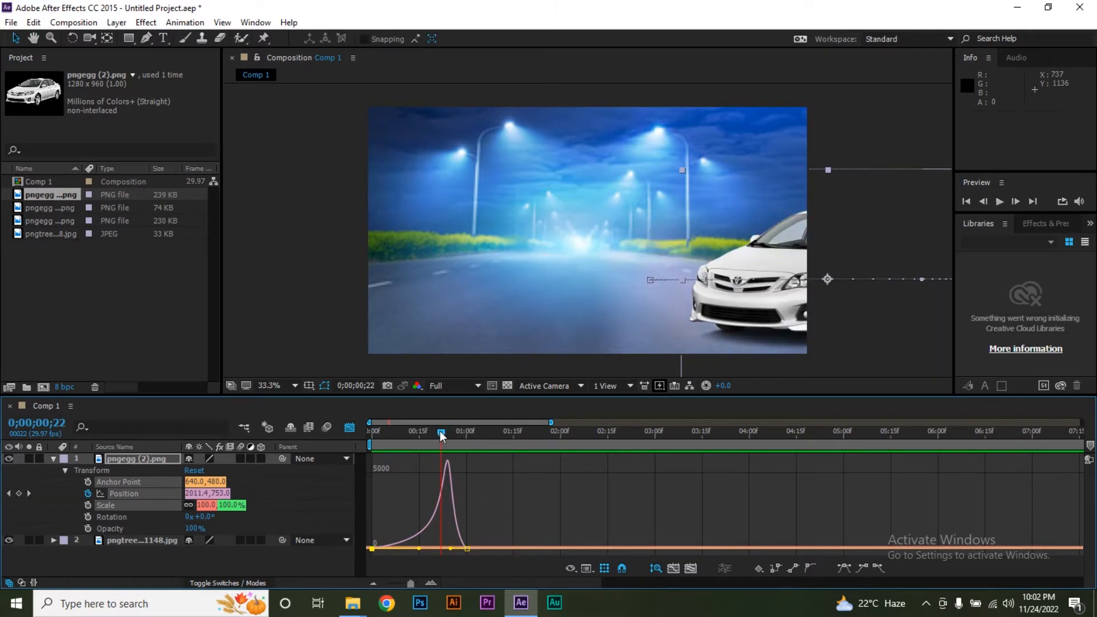
Leave the Graph Editor and move the car's second Position keyframe to 0;00;00;21
{"action": "left_click", "coordinate": [349, 428]}
{"action": "mouse_move", "coordinate": [437, 433]}
{"action": "left_mouse_down"}
{"action": "mouse_move", "coordinate": [448, 430]}
{"action": "mouse_move", "coordinate": [438, 431]}
{"action": "left_mouse_up"}
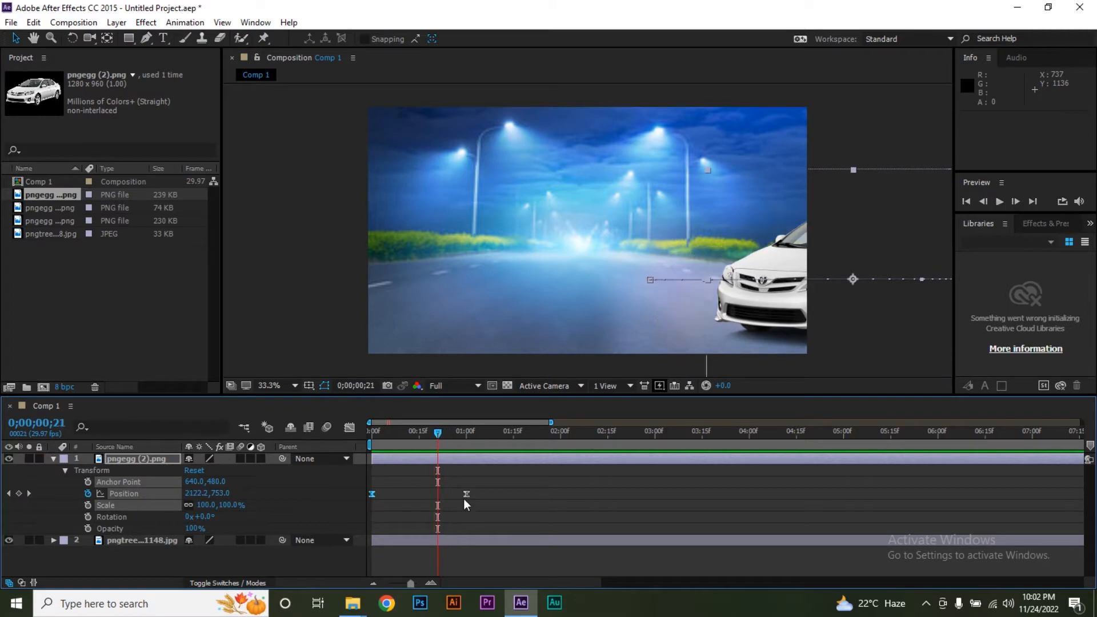
{"action": "left_click_drag", "start_coordinate": [465, 495], "coordinate": [438, 493]}
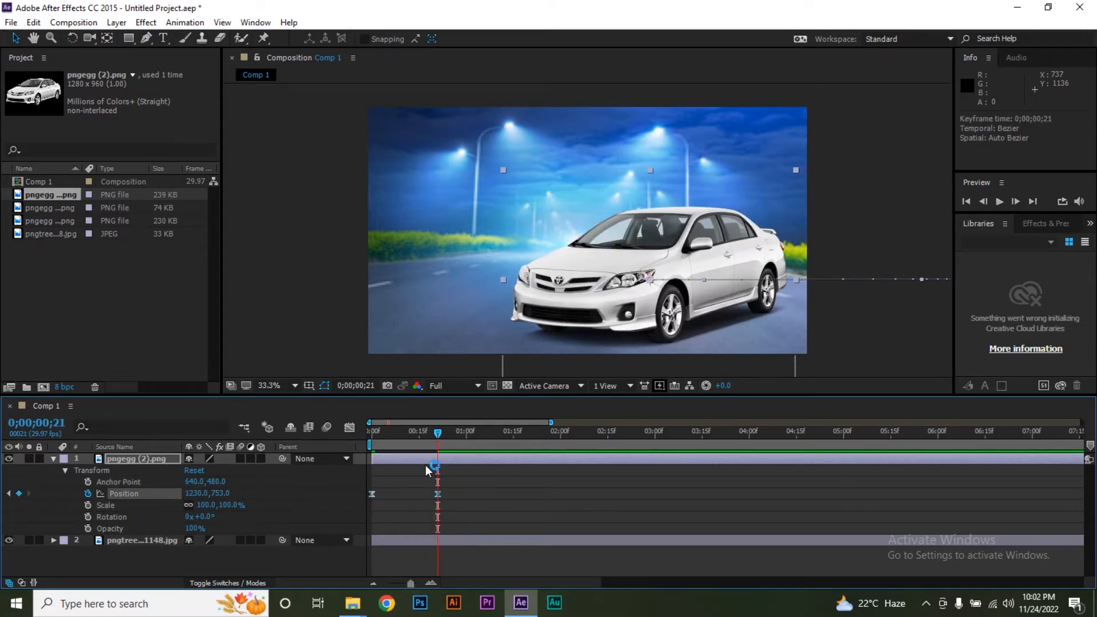
Preview the car's shortened entrance and park the current time at 0;00;00;22
{"action": "key", "text": "space"}
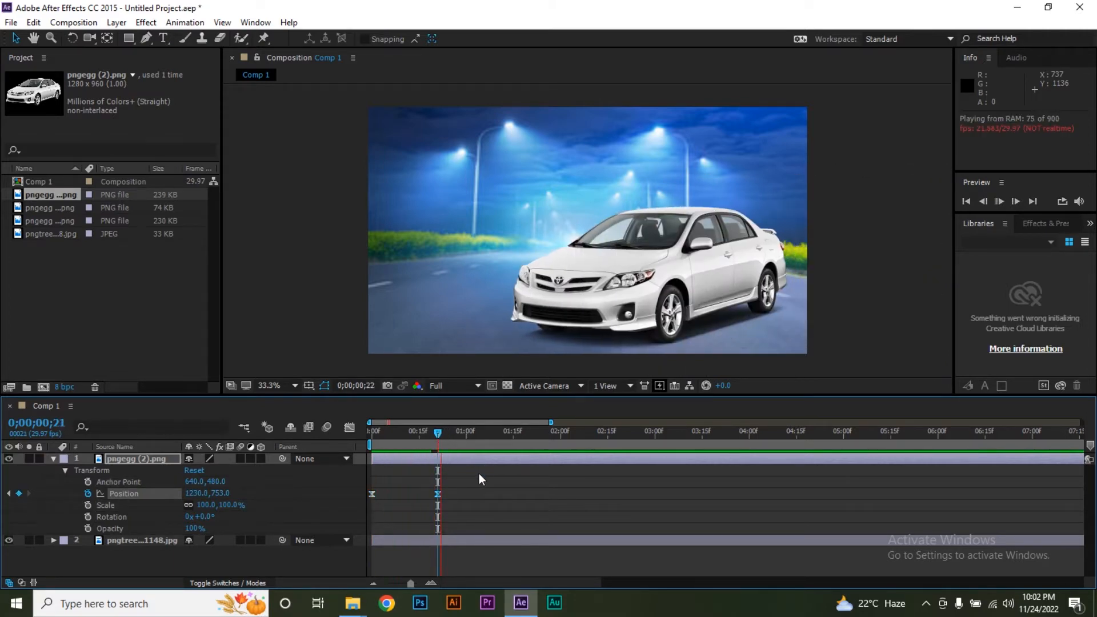
{"action": "left_click", "coordinate": [417, 438]}
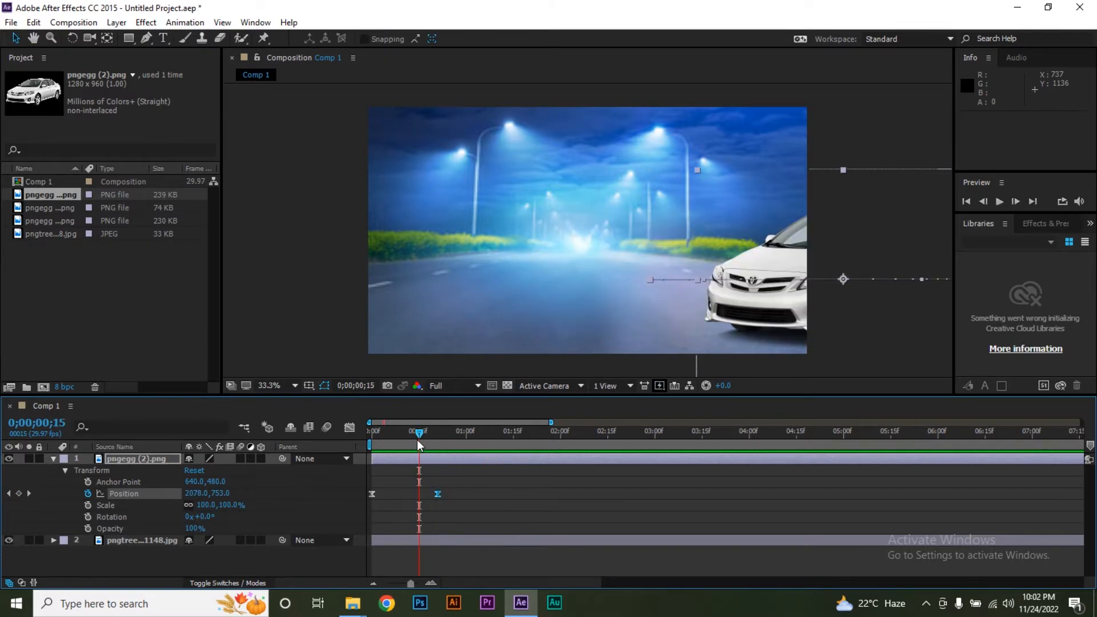
{"action": "key", "text": "space"}
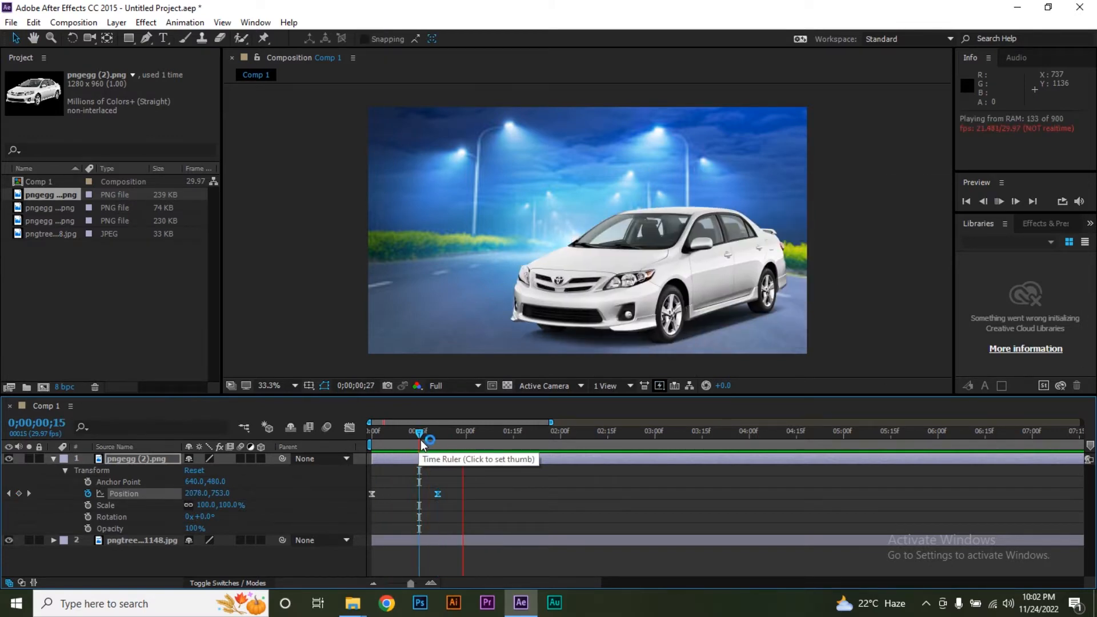
{"action": "left_click", "coordinate": [437, 431]}
{"action": "left_click", "coordinate": [441, 431]}
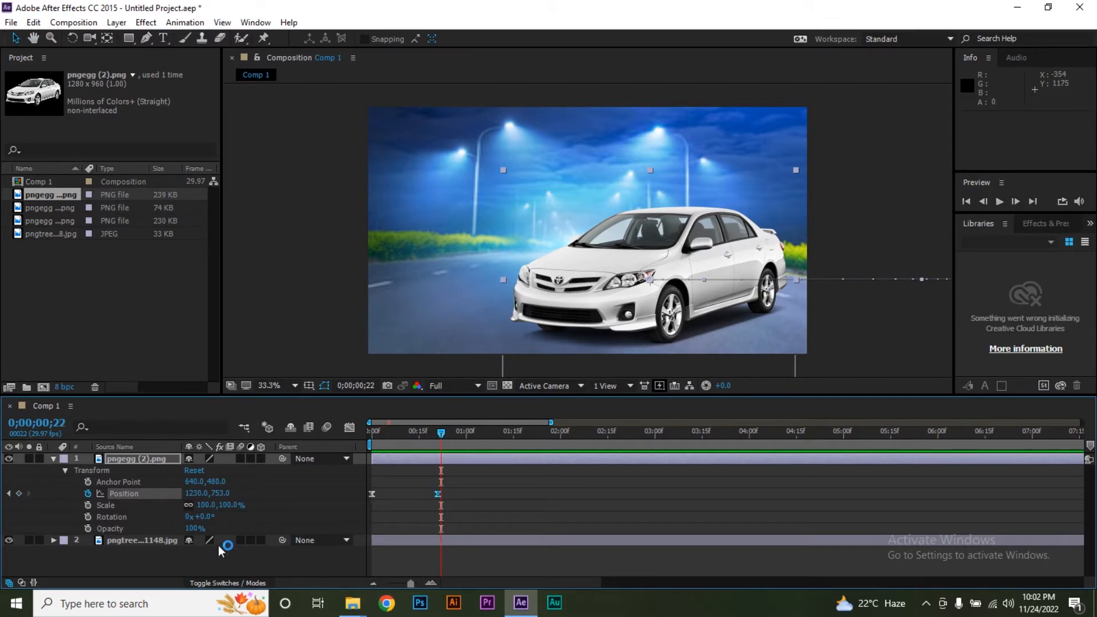
With no layer selected, draw a red rectangle about 830 by 147 px across the frame's upper-left edge as a new shape layer
{"action": "left_click", "coordinate": [222, 564]}
{"action": "left_click", "coordinate": [129, 38]}
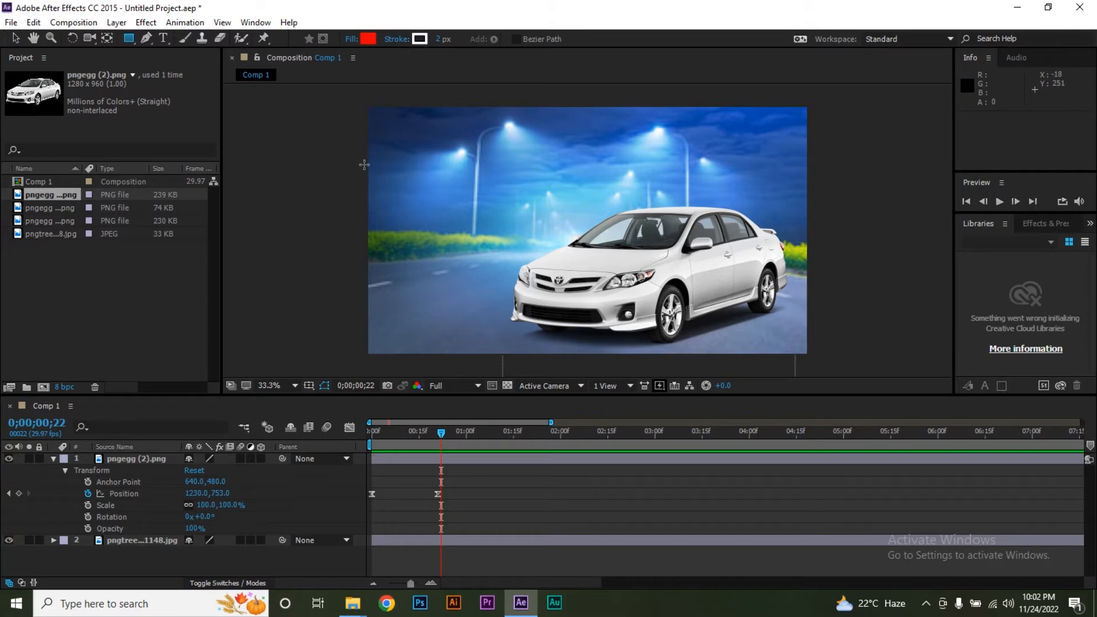
{"action": "left_click_drag", "start_coordinate": [353, 165], "coordinate": [544, 199]}
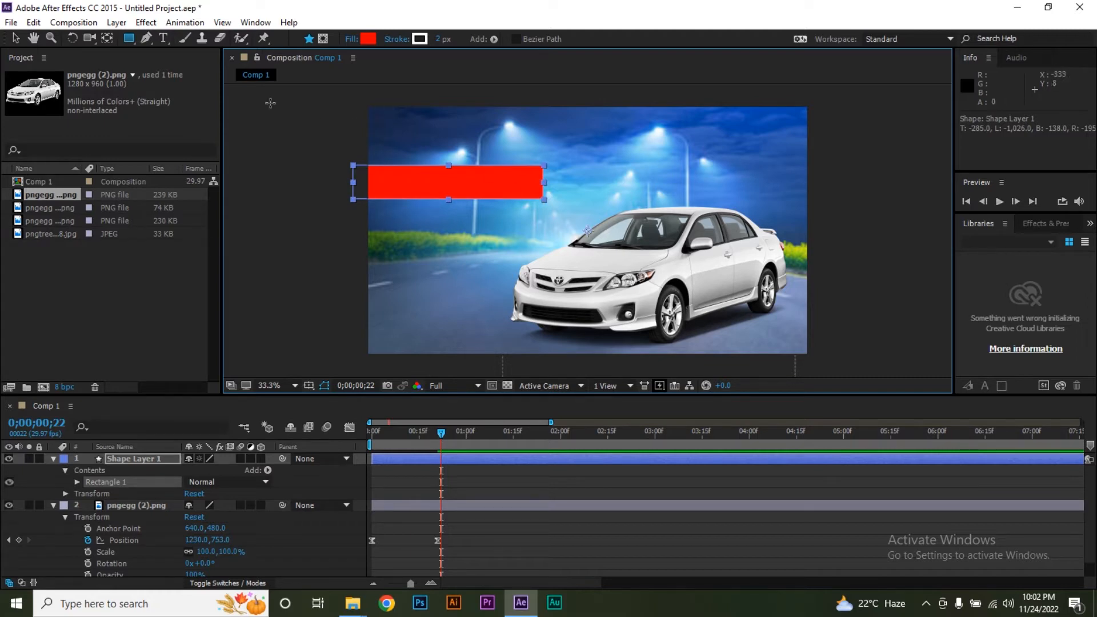
{"action": "left_click", "coordinate": [16, 38]}
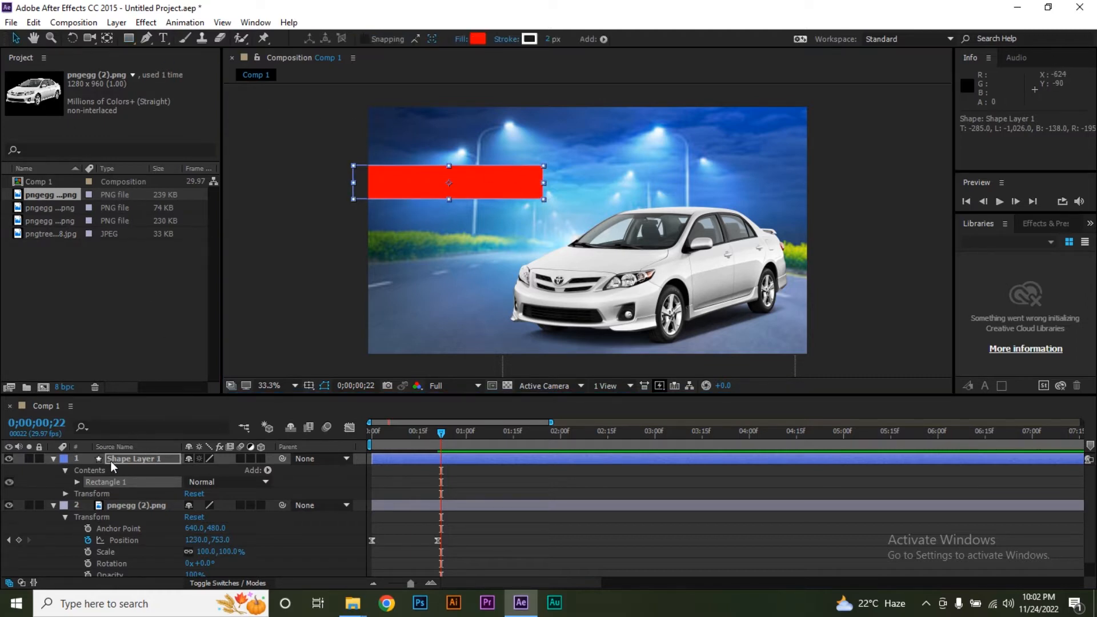
{"action": "left_click", "coordinate": [125, 458]}
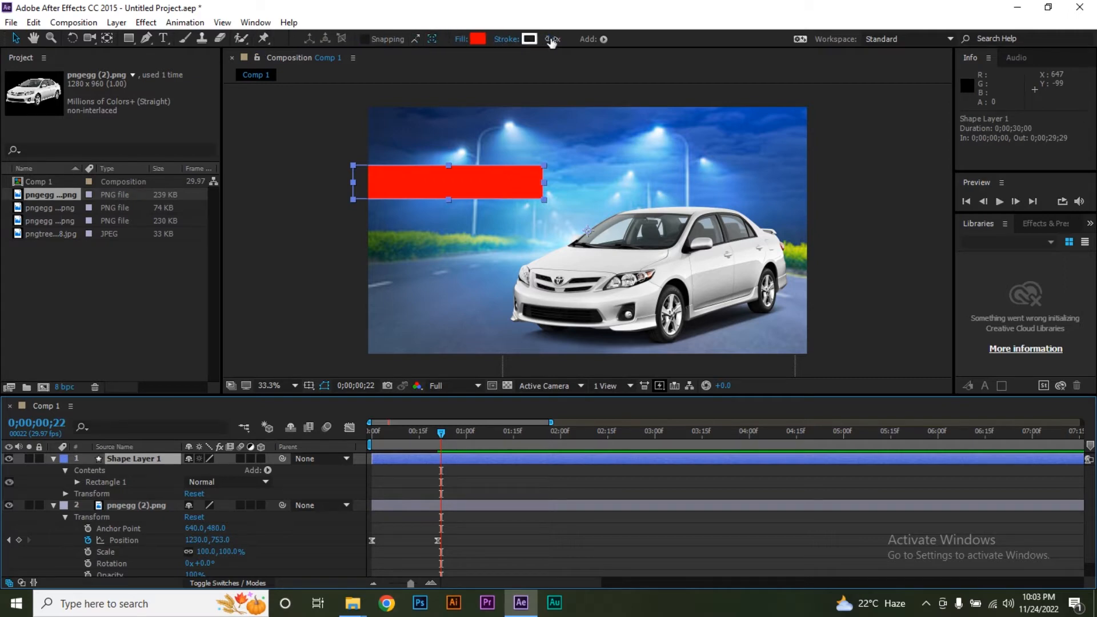
{"action": "left_click", "coordinate": [528, 39]}
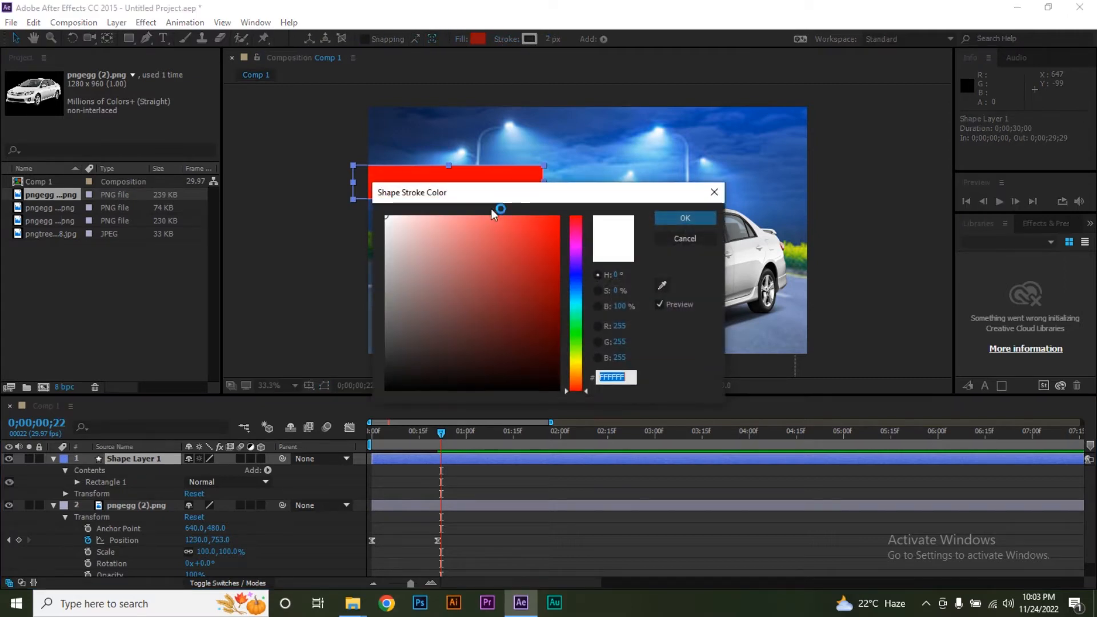
{"action": "left_click", "coordinate": [673, 240]}
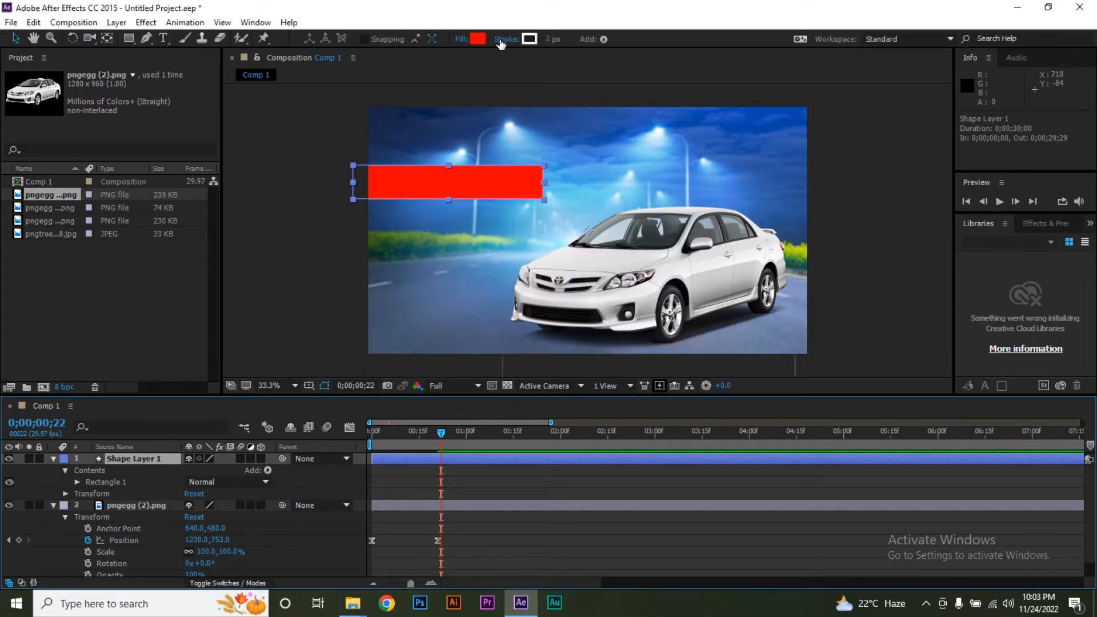
Remove the rectangle's stroke and change its fill to white, FFFFFF
{"action": "left_click", "coordinate": [502, 38]}
{"action": "left_click", "coordinate": [478, 262]}
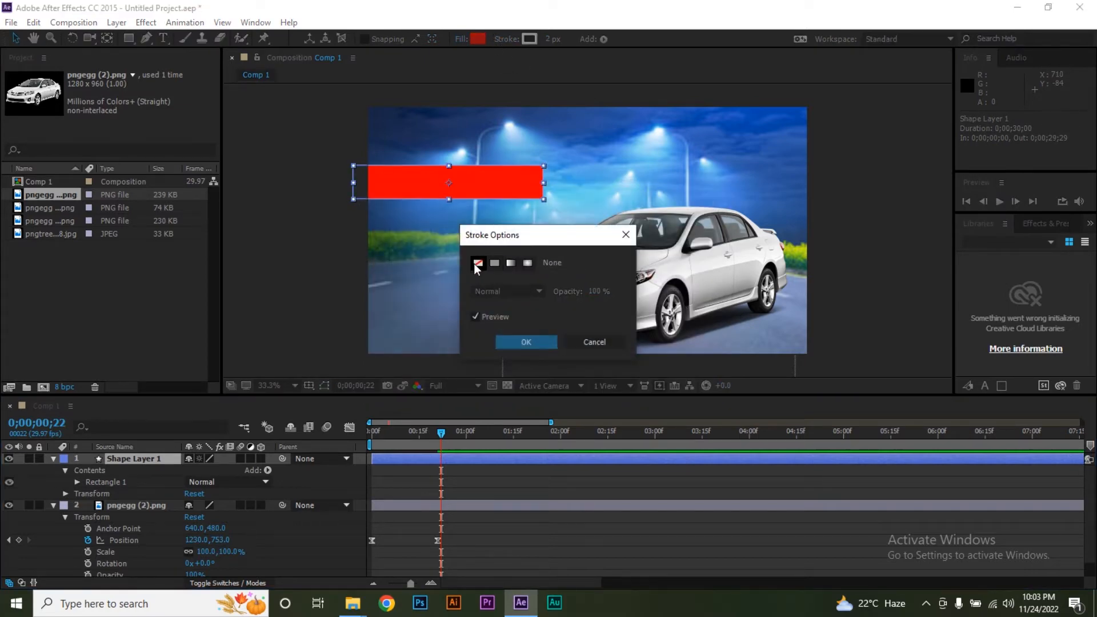
{"action": "left_click", "coordinate": [532, 340]}
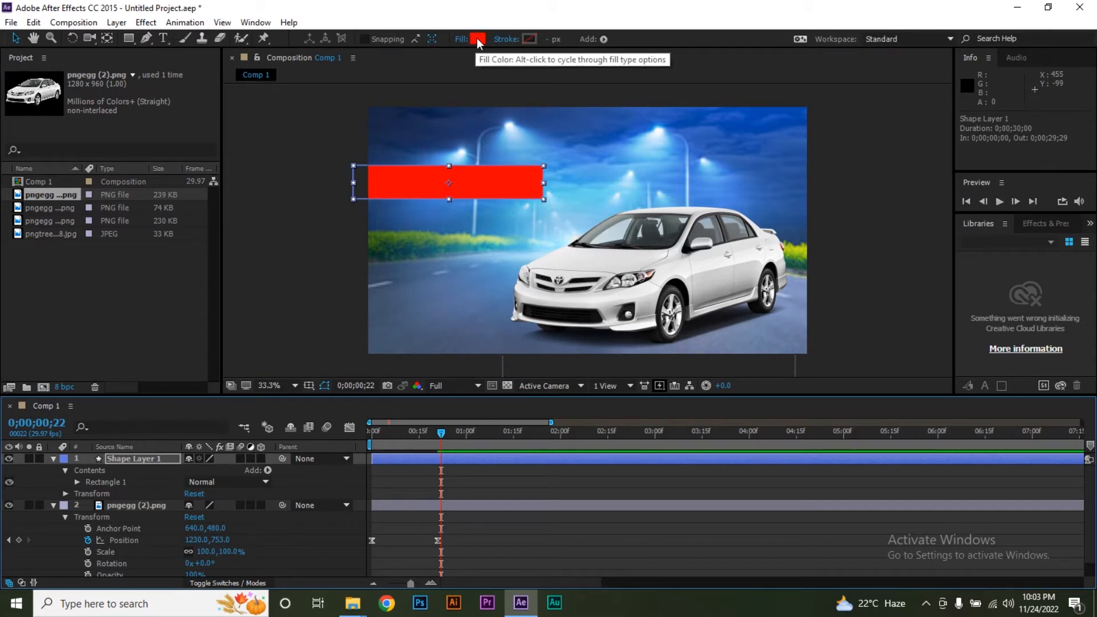
{"action": "left_click", "coordinate": [476, 38]}
{"action": "left_click", "coordinate": [385, 213]}
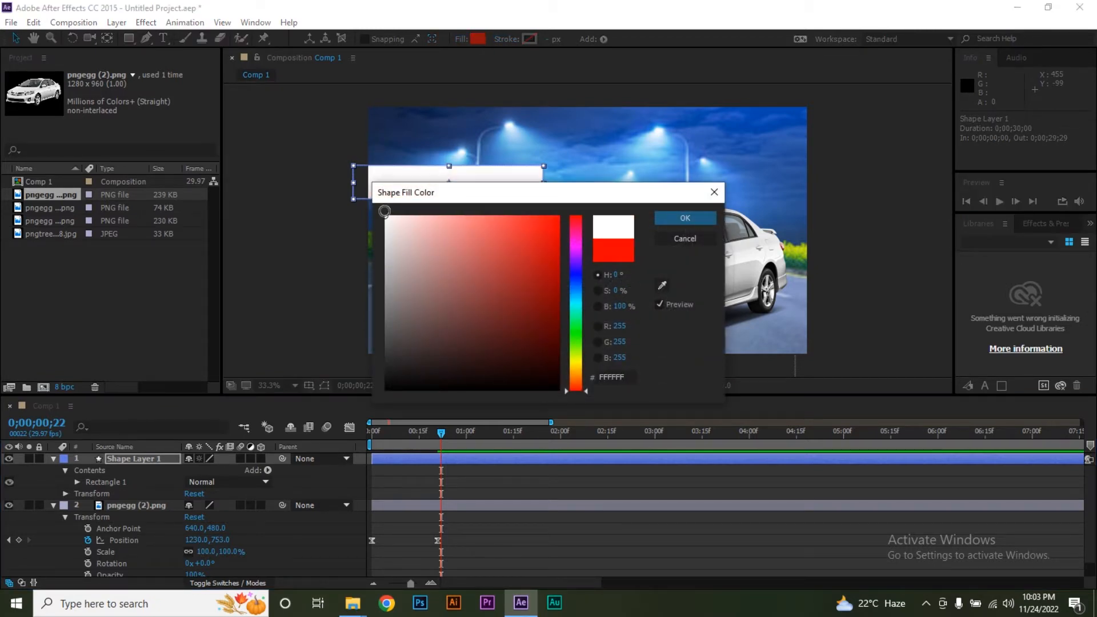
{"action": "left_click", "coordinate": [674, 216]}
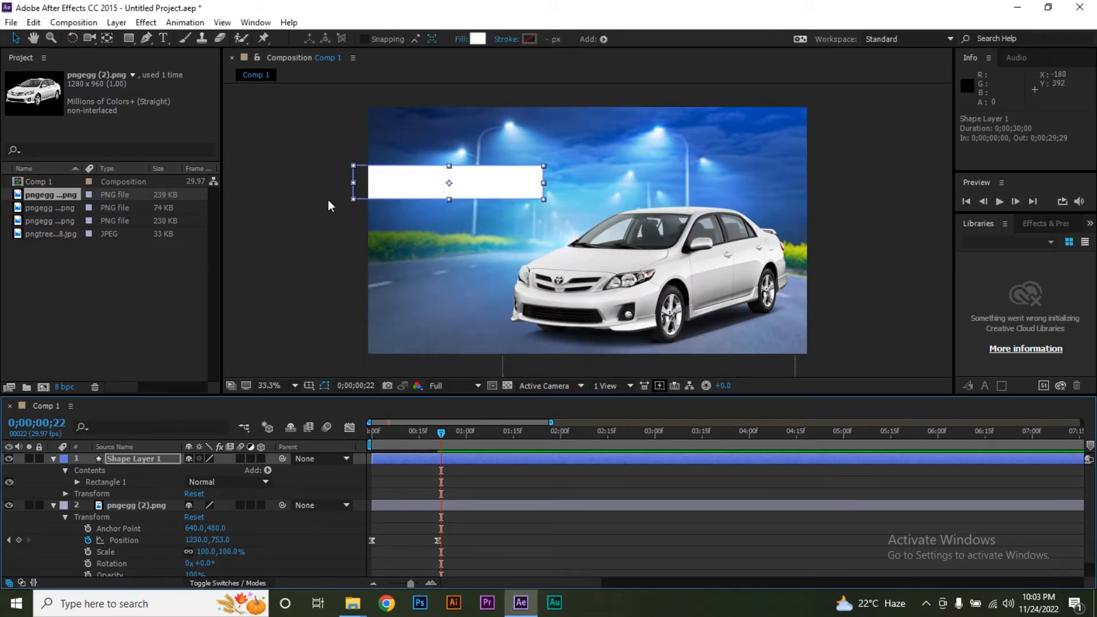
Add Round Corners to the white rectangle with a radius of 76, then deselect the shape layer
{"action": "left_click", "coordinate": [604, 39]}
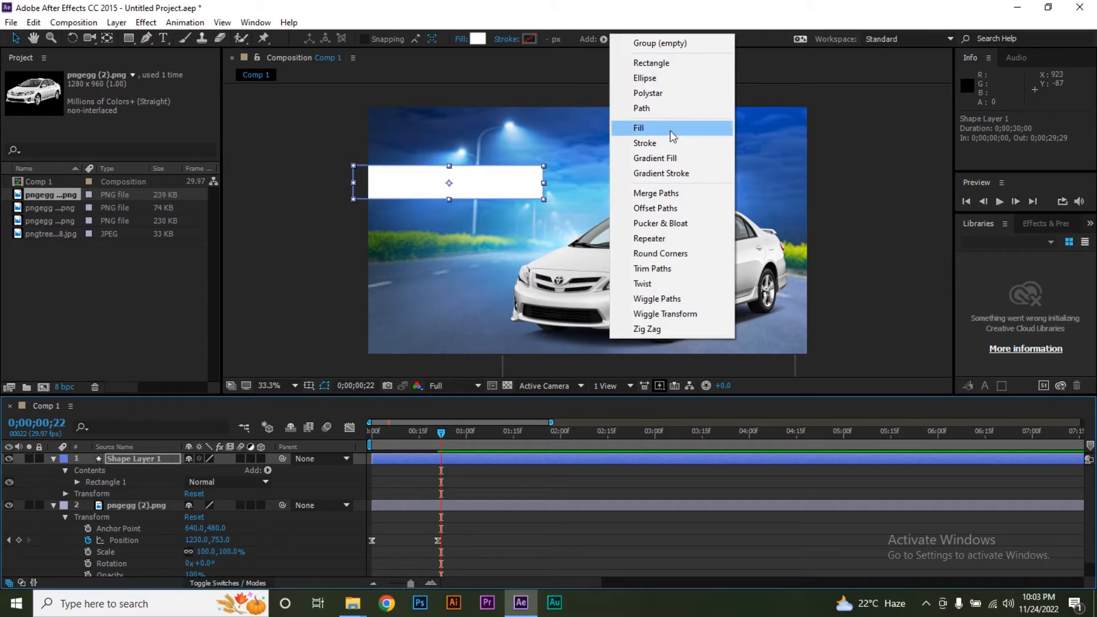
{"action": "left_click", "coordinate": [671, 252]}
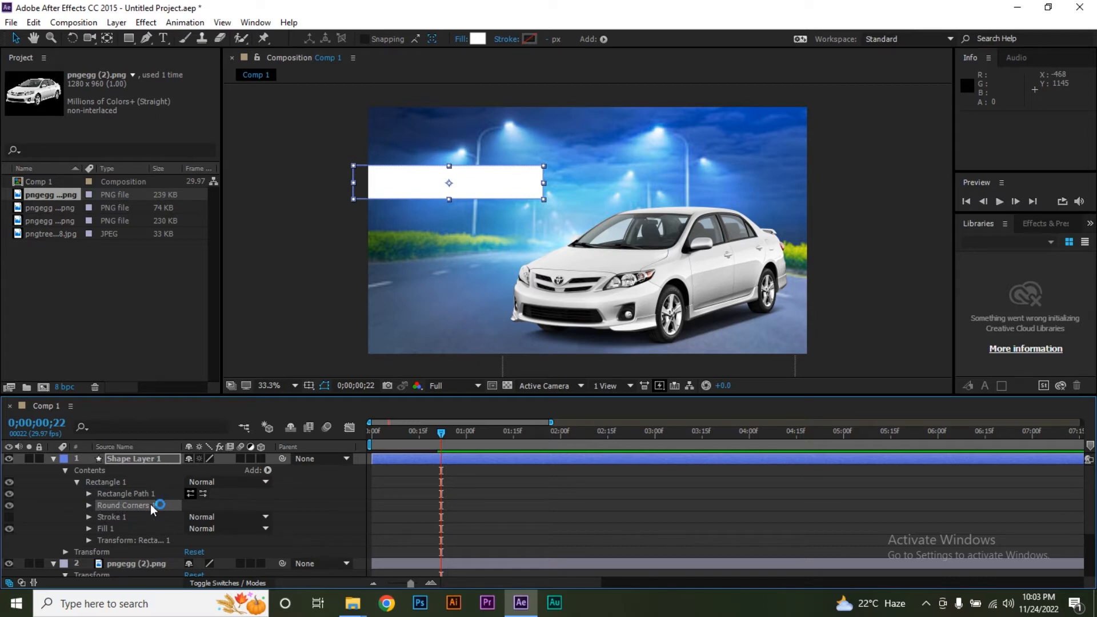
{"action": "left_click", "coordinate": [88, 506]}
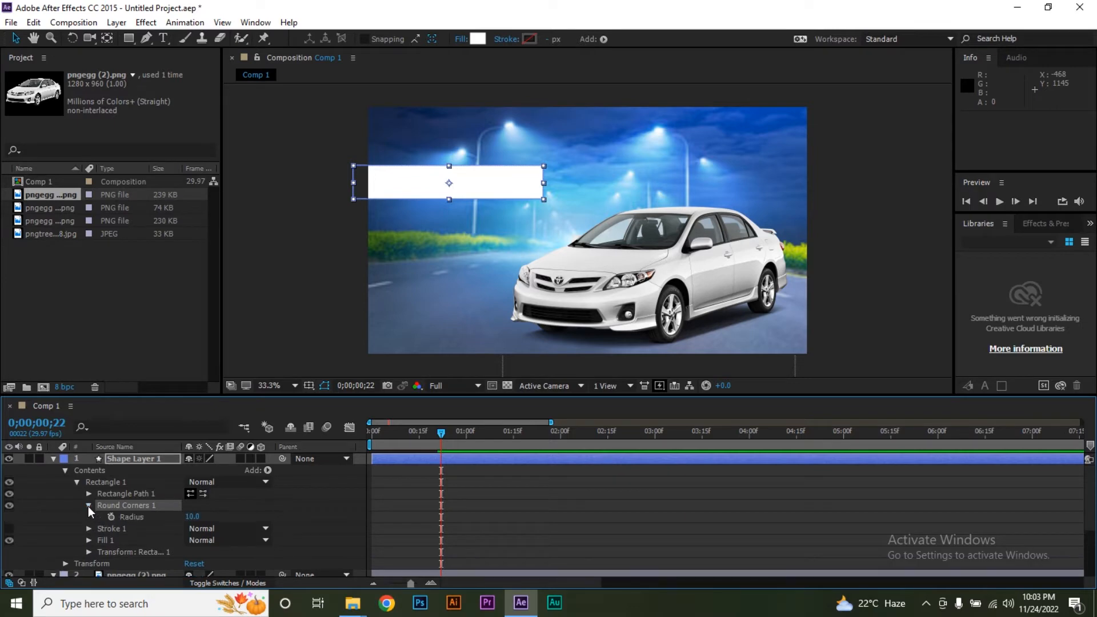
{"action": "left_click_drag", "start_coordinate": [192, 517], "coordinate": [235, 516]}
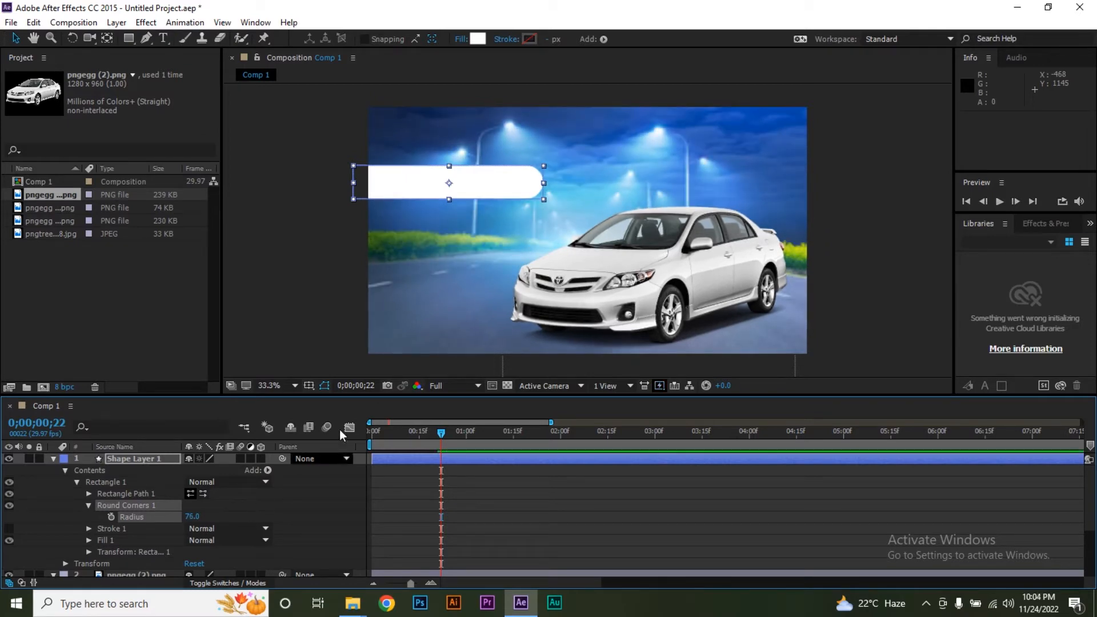
{"action": "left_click", "coordinate": [318, 254]}
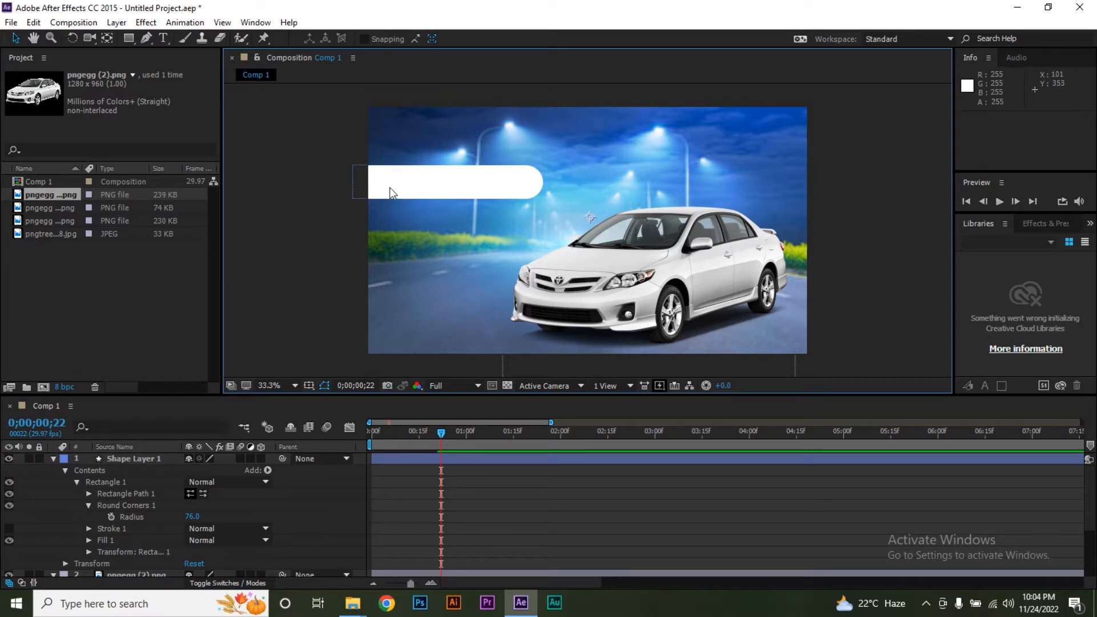
Start Position keyframing on the shape layer at 0;00;01;00 with the bar in its current place
{"action": "left_click_drag", "start_coordinate": [438, 434], "coordinate": [463, 431]}
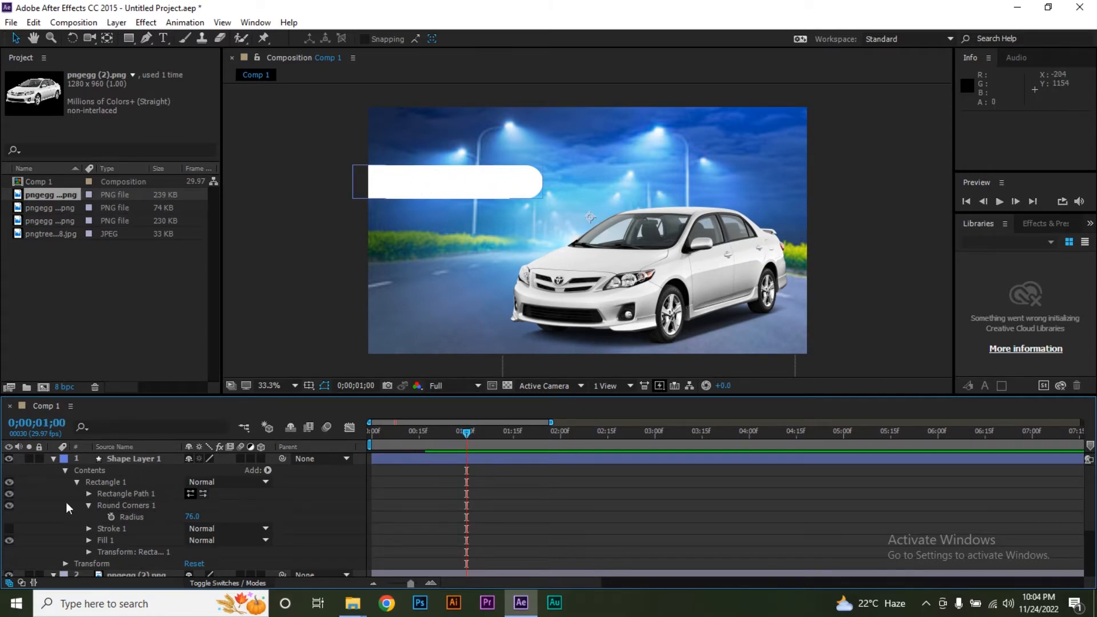
{"action": "left_click", "coordinate": [67, 471]}
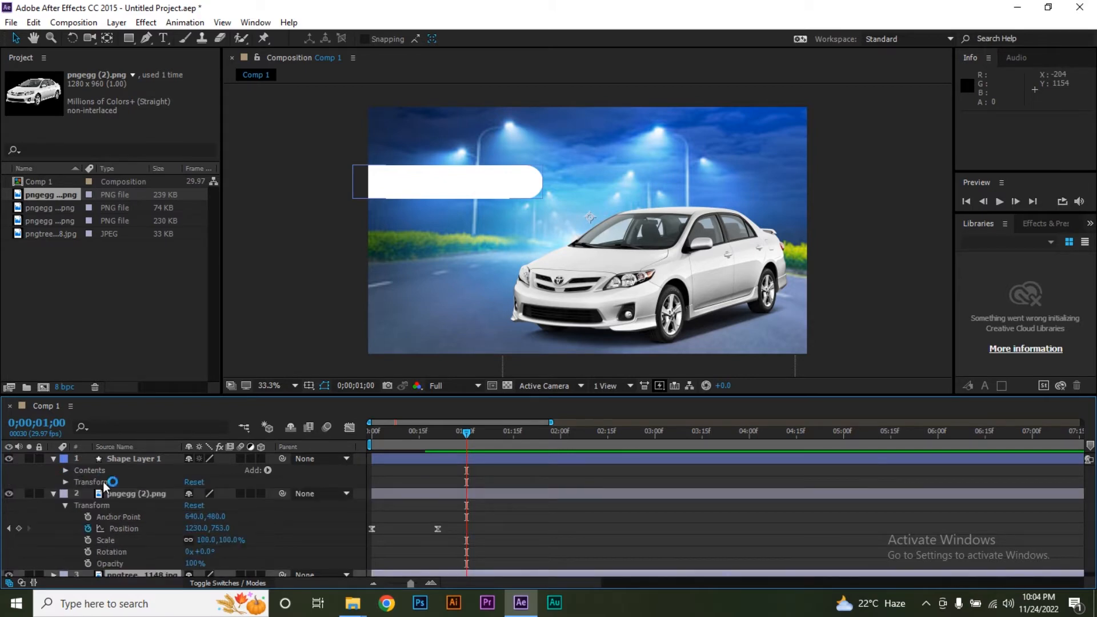
{"action": "left_click", "coordinate": [65, 482]}
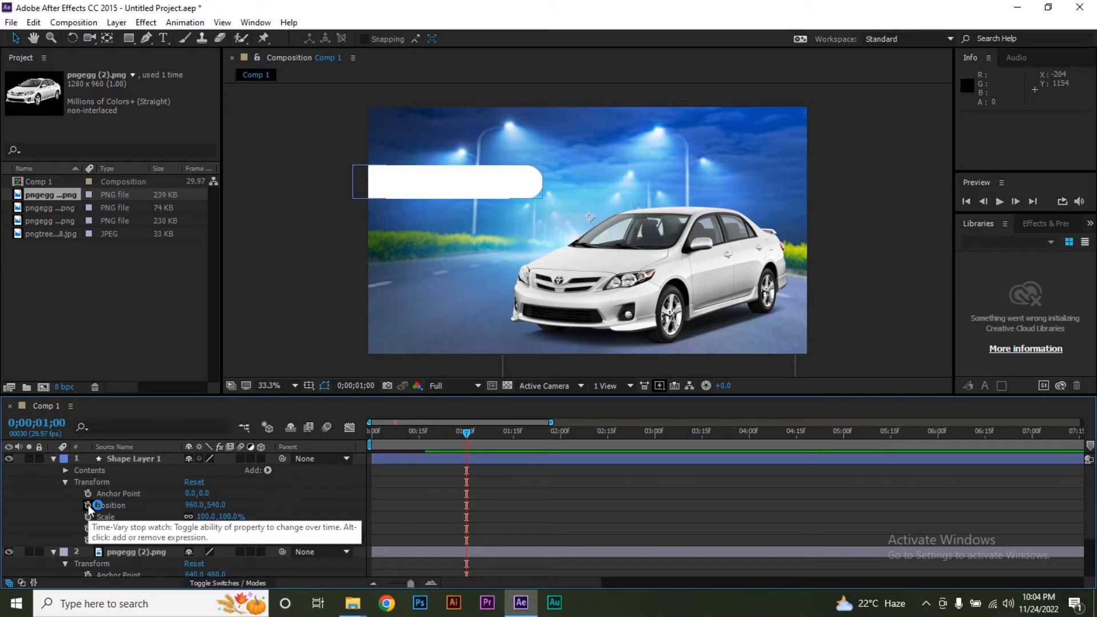
{"action": "left_click", "coordinate": [87, 505]}
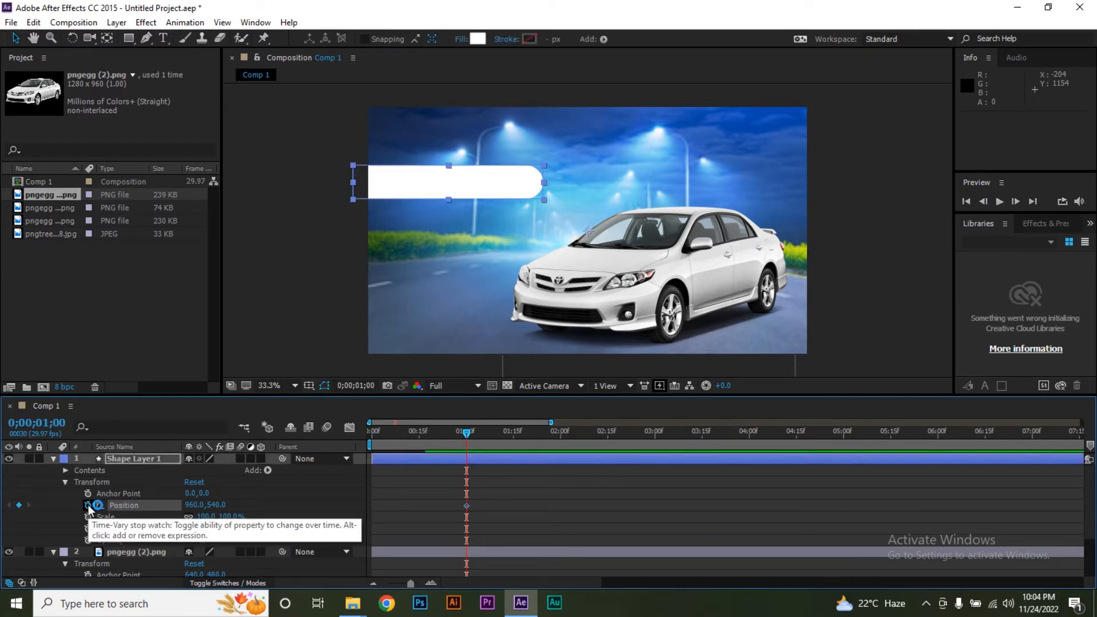
At 0;00;00;20, set the shape layer's Position to 121, 540 so the bar starts outside the frame's left edge
{"action": "left_click", "coordinate": [457, 434]}
{"action": "left_click_drag", "start_coordinate": [457, 434], "coordinate": [447, 434]}
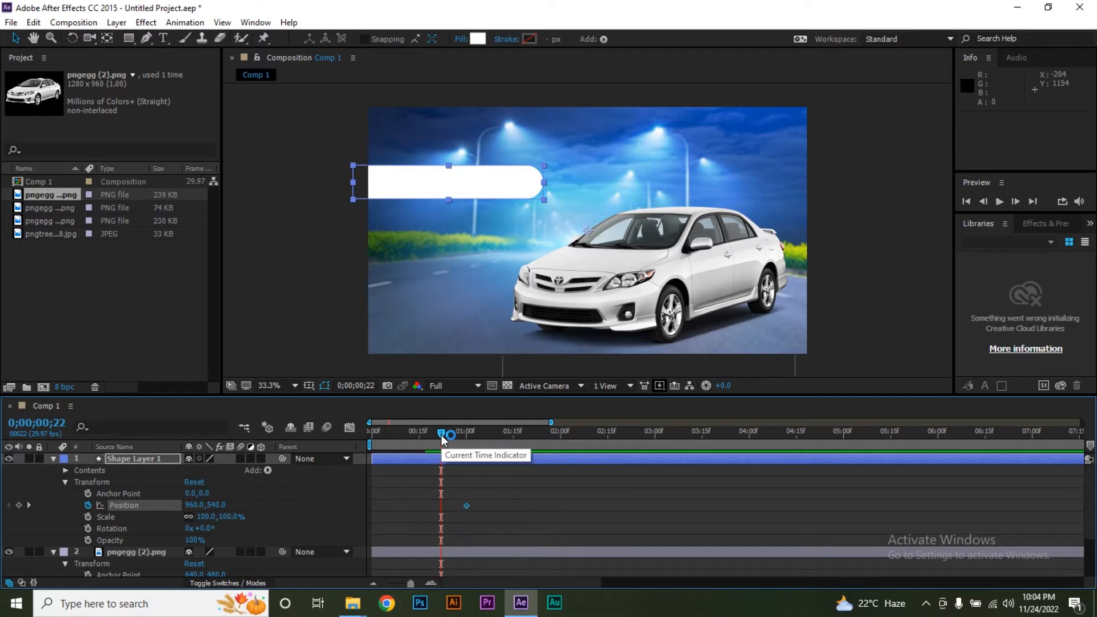
{"action": "scroll", "coordinate": [442, 435], "scroll_direction": "up", "scroll_amount": 1}
{"action": "left_click_drag", "start_coordinate": [441, 434], "coordinate": [432, 435]}
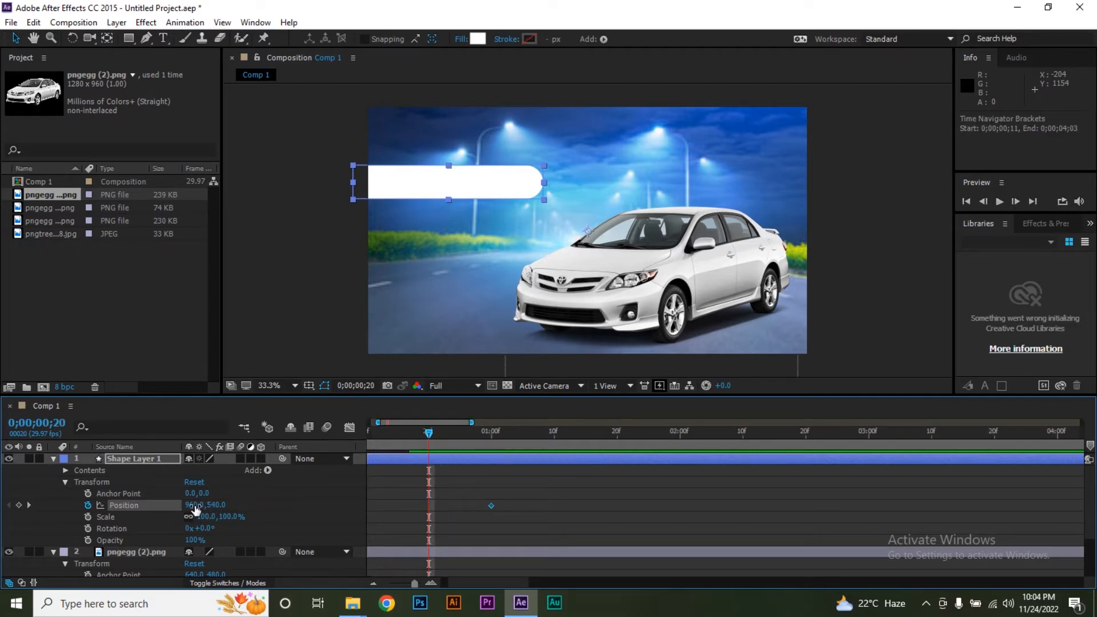
{"action": "left_click_drag", "start_coordinate": [195, 506], "coordinate": [170, 506]}
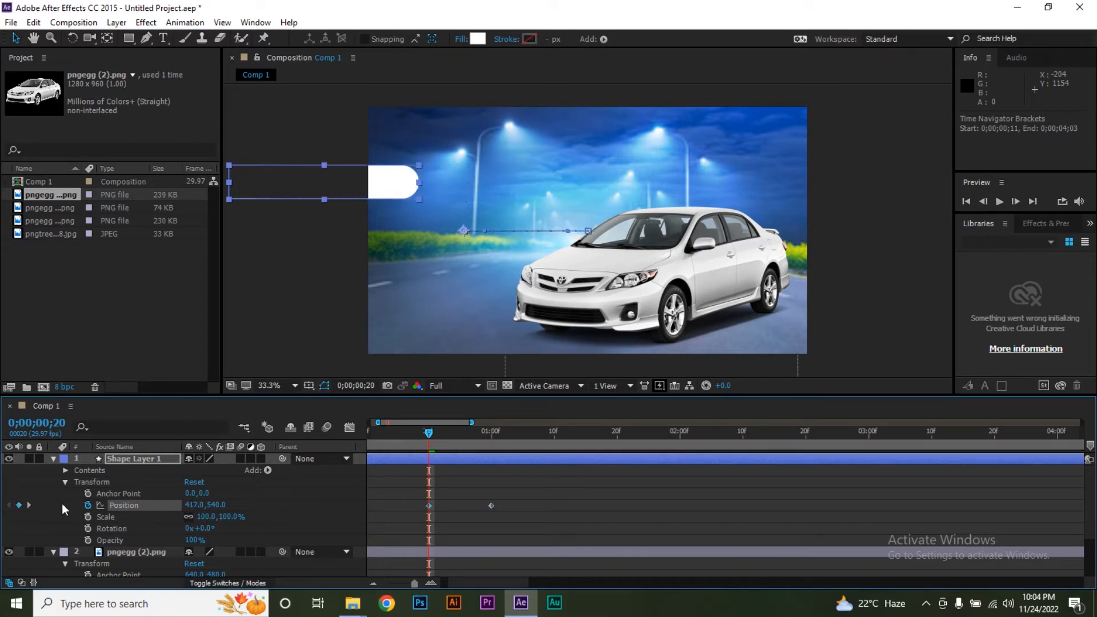
{"action": "left_click", "coordinate": [193, 506]}
{"action": "type", "text": "300"}
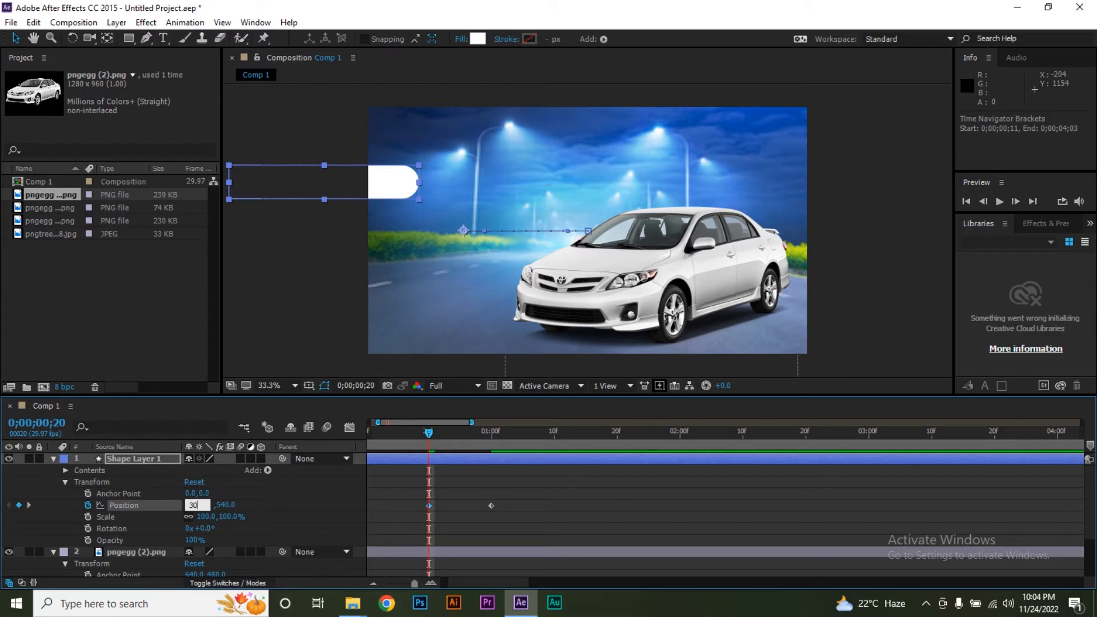
{"action": "key", "text": "Return"}
{"action": "left_click_drag", "start_coordinate": [194, 510], "coordinate": [83, 517]}
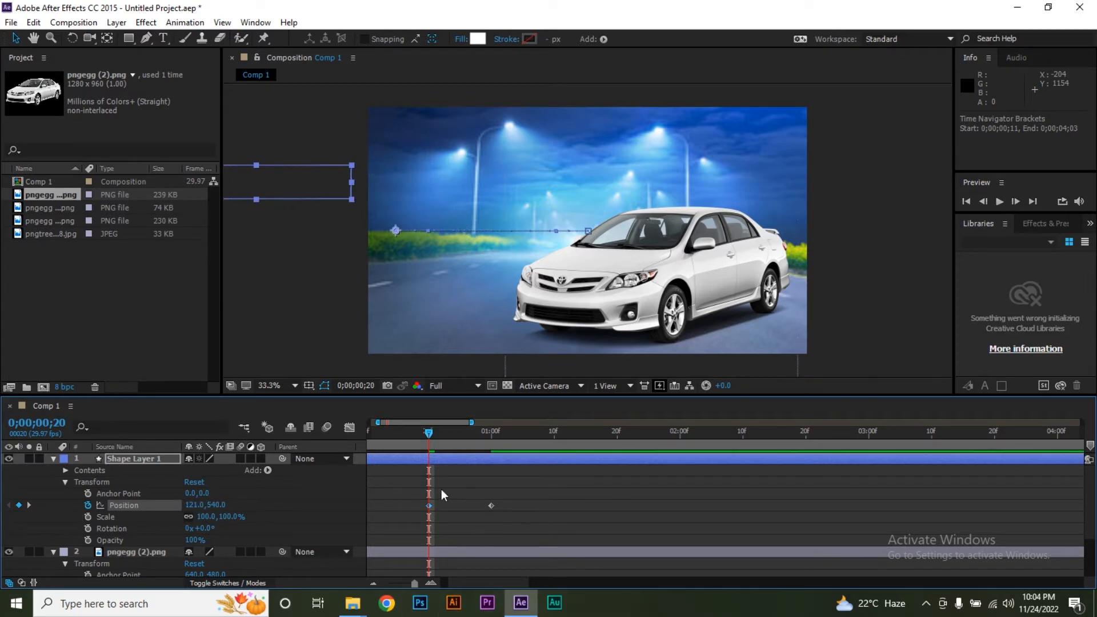
Apply Easy Ease to both shape layer Position keyframes and lengthen the first keyframe's outgoing influence in the Graph Editor's speed curve
{"action": "left_click_drag", "start_coordinate": [391, 487], "coordinate": [509, 517]}
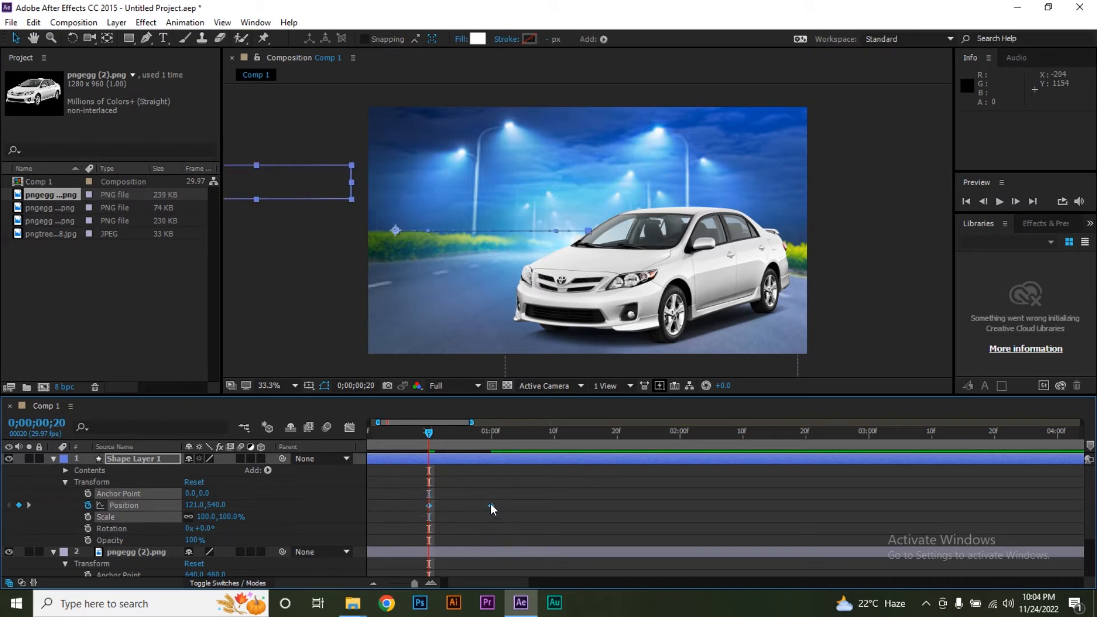
{"action": "right_click", "coordinate": [491, 504]}
{"action": "mouse_move", "coordinate": [571, 493]}
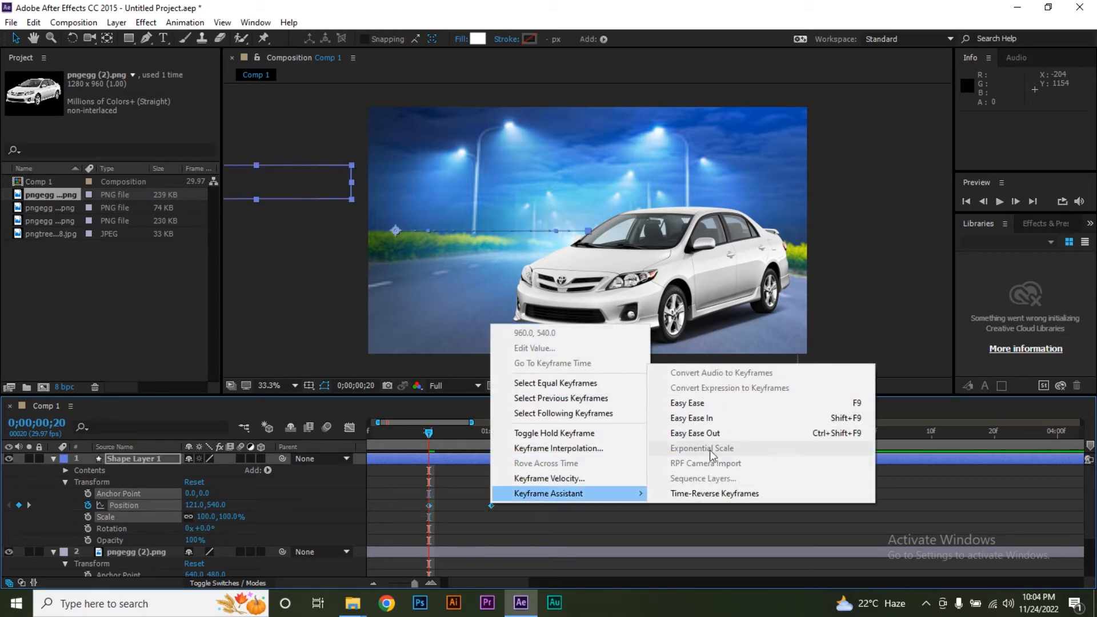
{"action": "left_click", "coordinate": [698, 402]}
{"action": "left_click", "coordinate": [349, 427]}
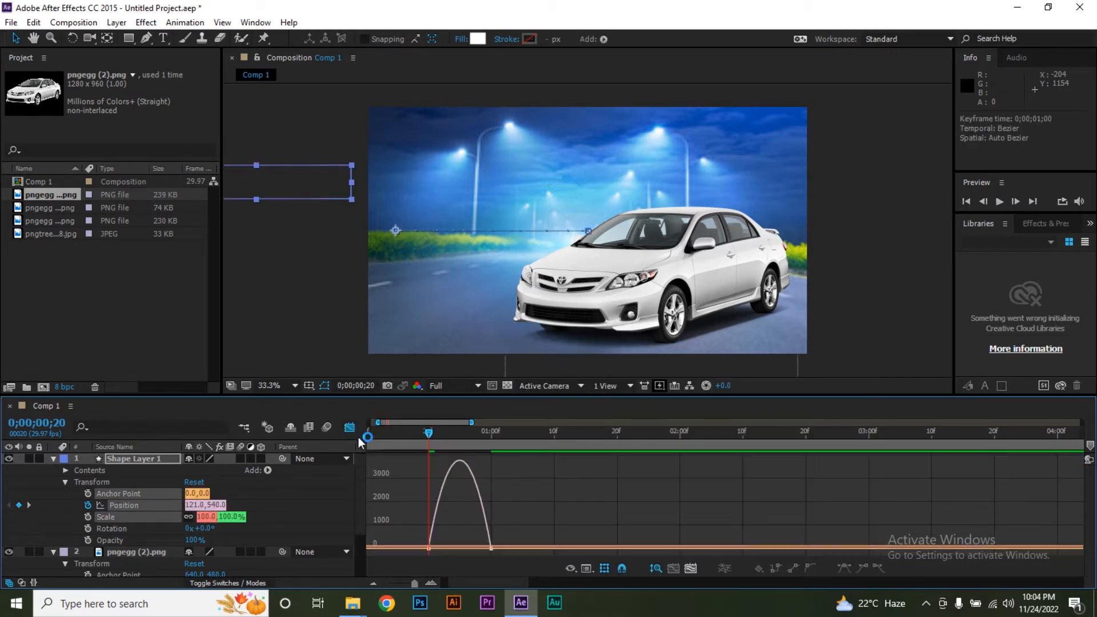
{"action": "left_click", "coordinate": [429, 549]}
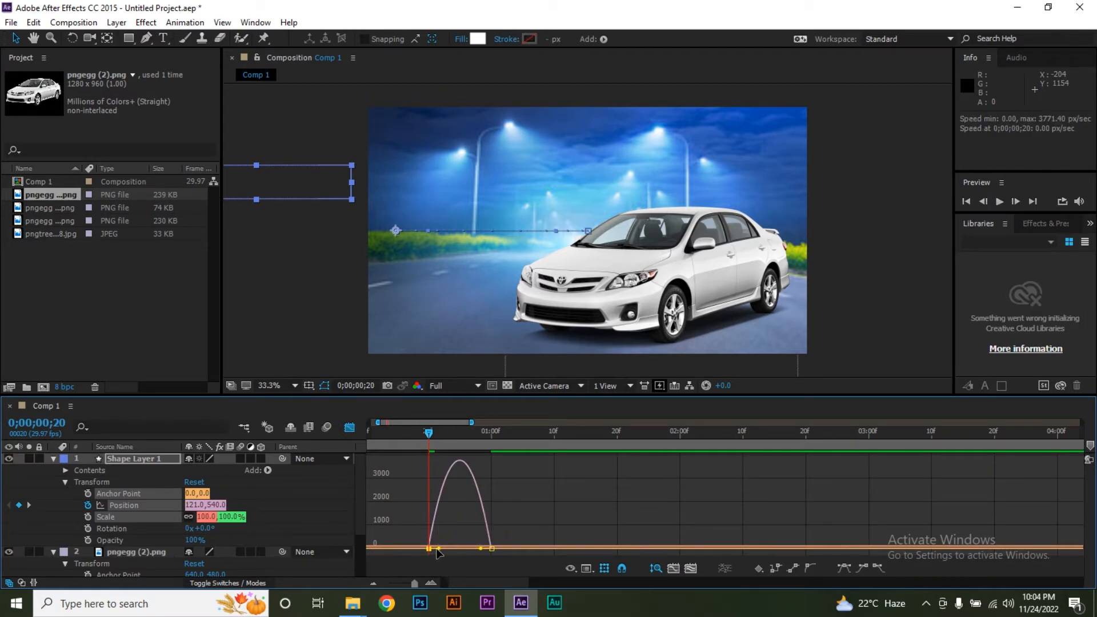
{"action": "left_click_drag", "start_coordinate": [439, 549], "coordinate": [479, 544]}
{"action": "left_click", "coordinate": [349, 427]}
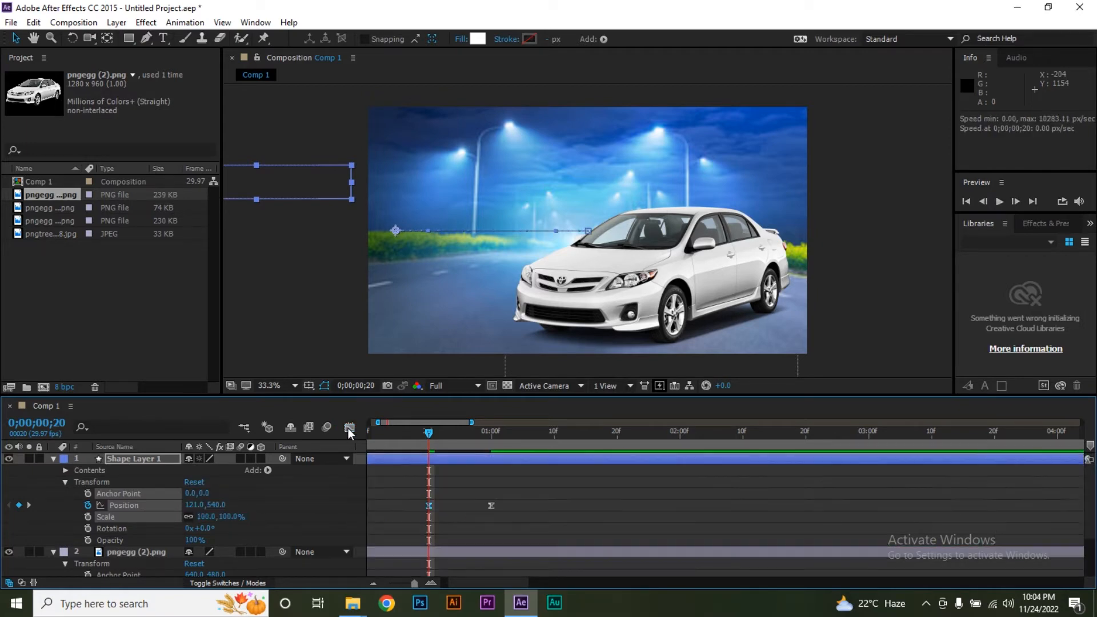
Preview the white bar's eased entrance and park the current time at 0;00;00;29
{"action": "key", "text": "semicolon"}
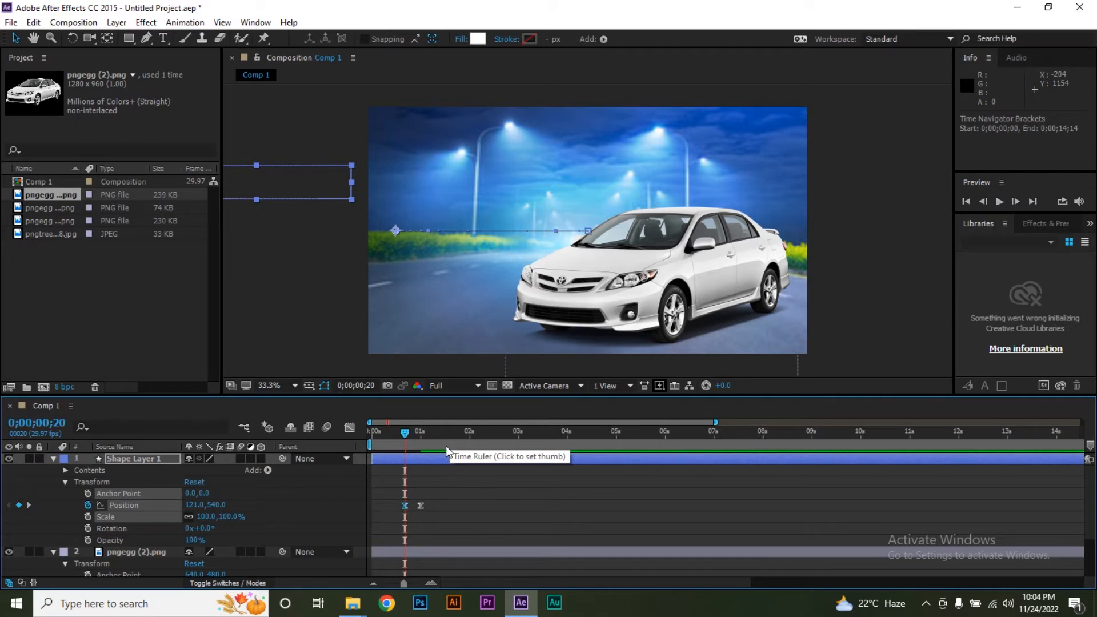
{"action": "key", "text": "space"}
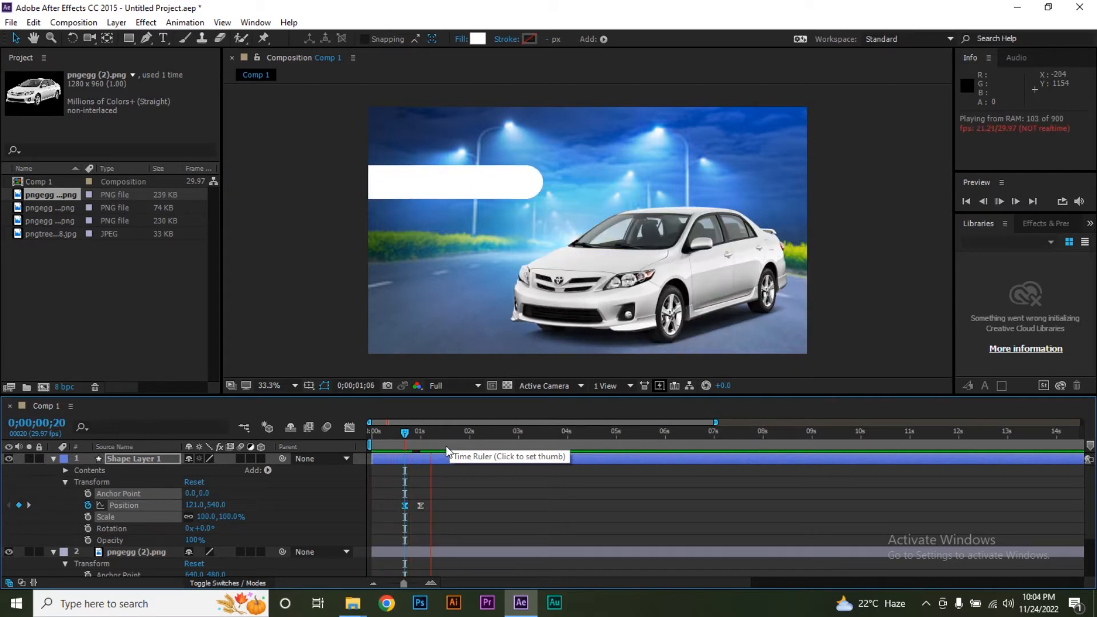
{"action": "mouse_move", "coordinate": [420, 431]}
{"action": "left_mouse_down"}
{"action": "mouse_move", "coordinate": [400, 434]}
{"action": "mouse_move", "coordinate": [420, 432]}
{"action": "left_mouse_up"}
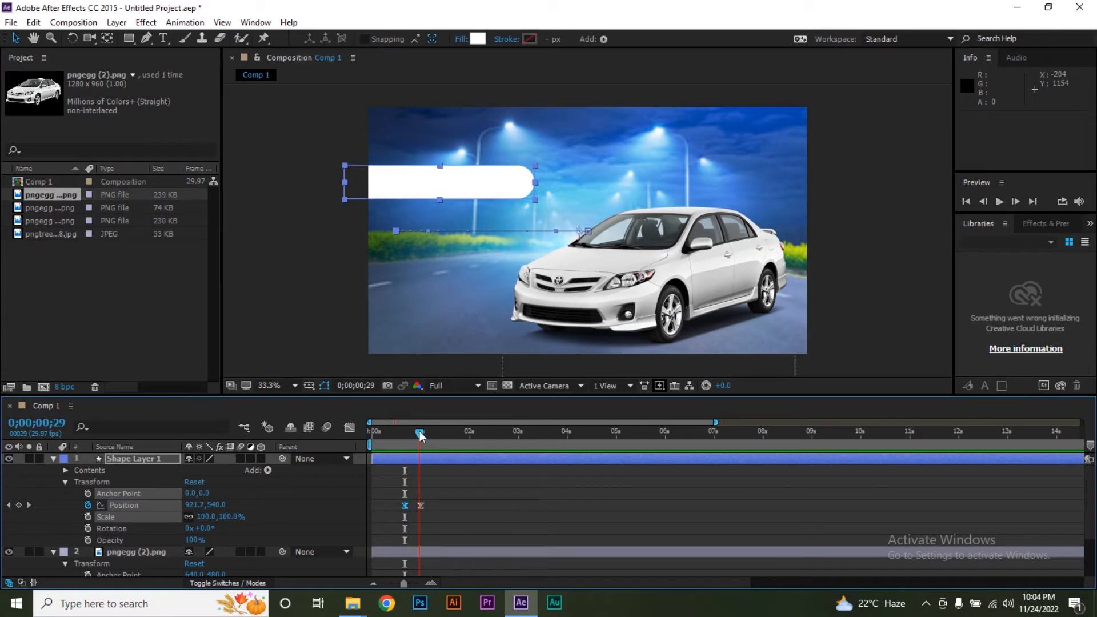
Collapse and deselect the shape layer, then add the text "Corolla" on the white bar as a new text layer
{"action": "left_click", "coordinate": [51, 459]}
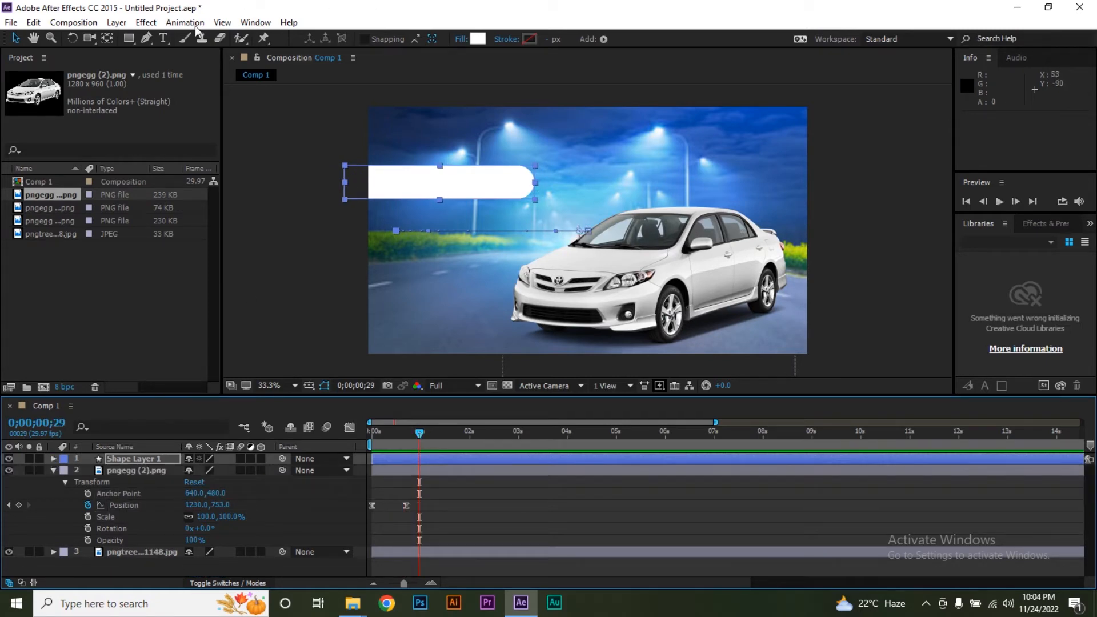
{"action": "left_click", "coordinate": [169, 560]}
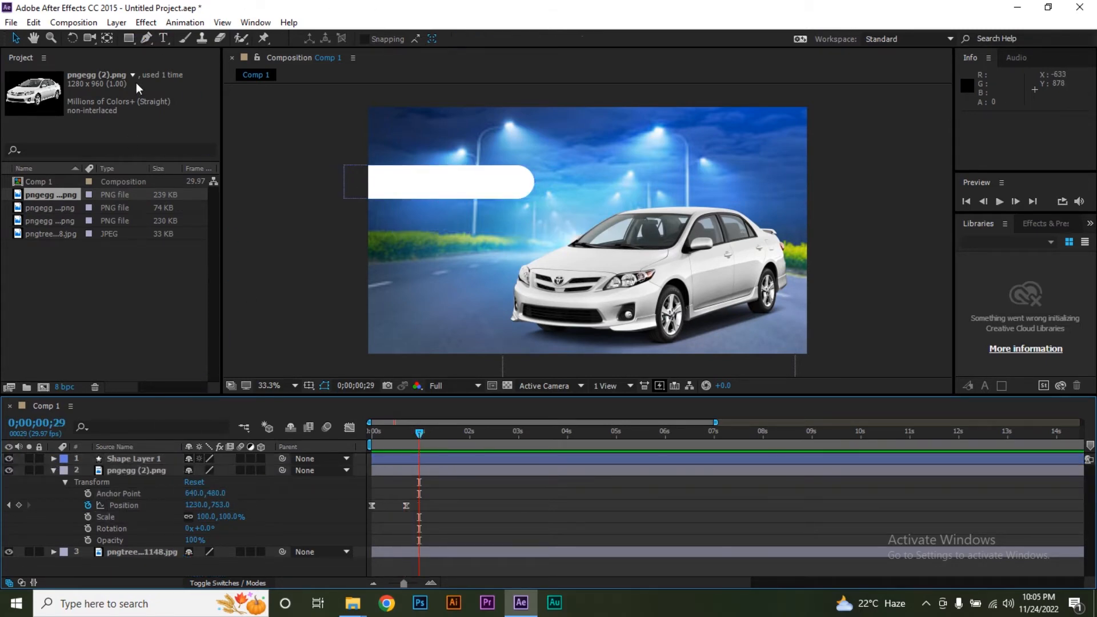
{"action": "left_click", "coordinate": [164, 37]}
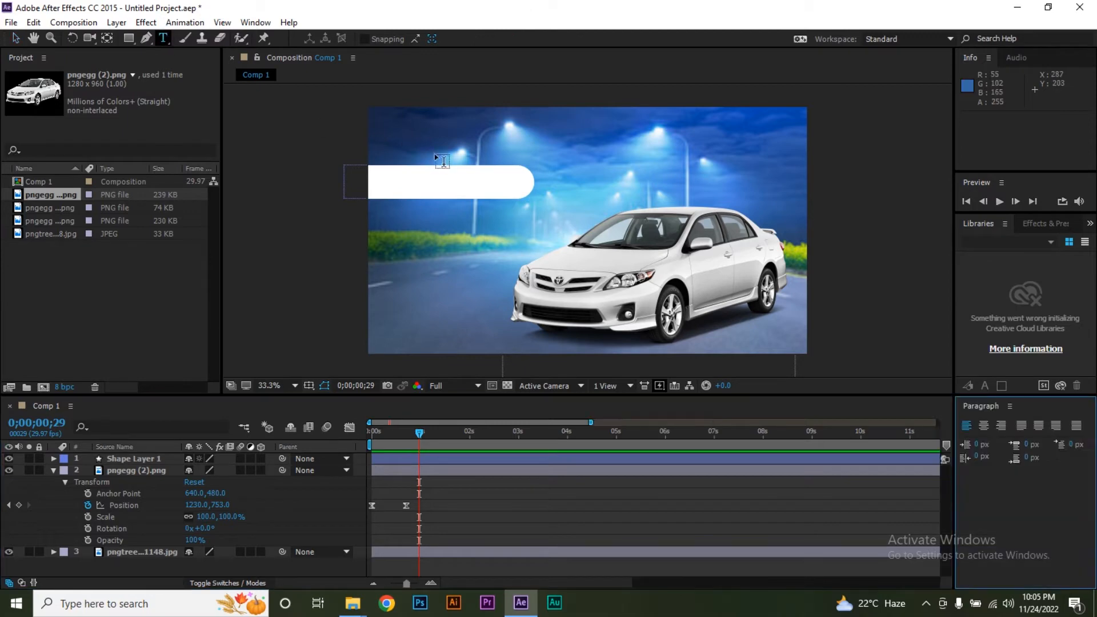
{"action": "left_click", "coordinate": [416, 181]}
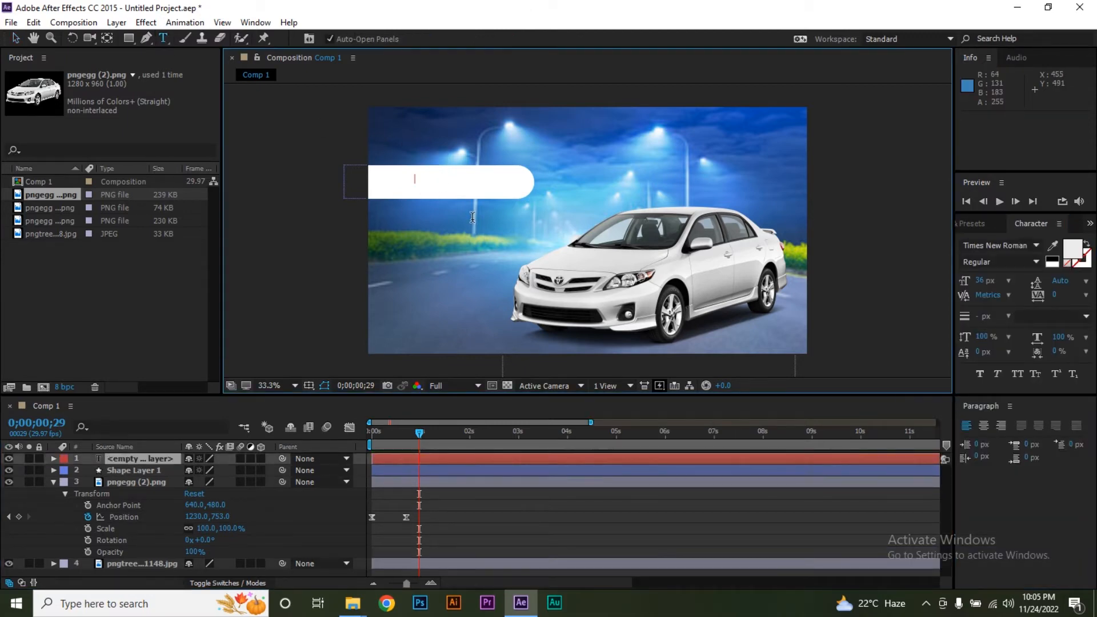
{"action": "type", "text": "Corolla"}
Change the fill colour of the whole "Corolla" text to black, 000000
{"action": "key", "text": "ctrl+a"}
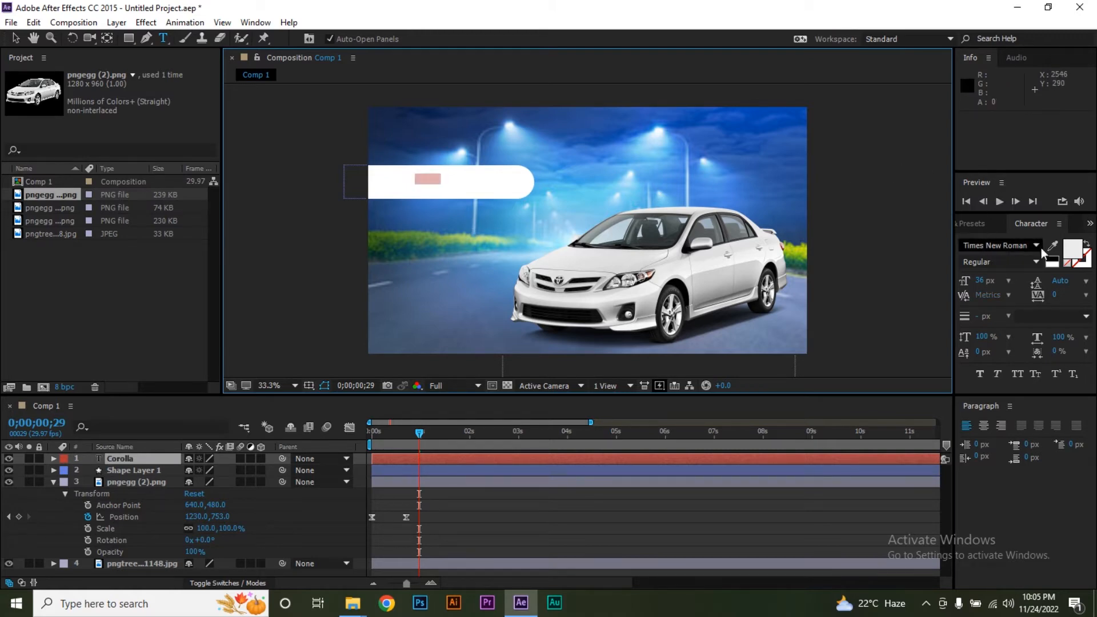
{"action": "left_click", "coordinate": [1073, 254]}
{"action": "left_click_drag", "start_coordinate": [536, 334], "coordinate": [559, 391]}
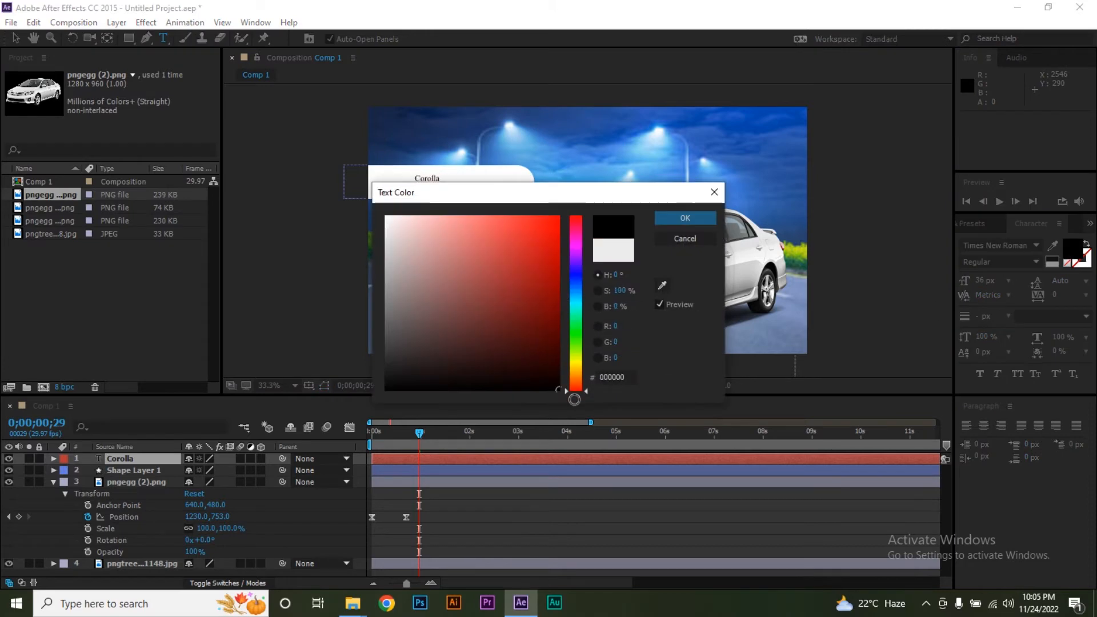
{"action": "left_click", "coordinate": [685, 219]}
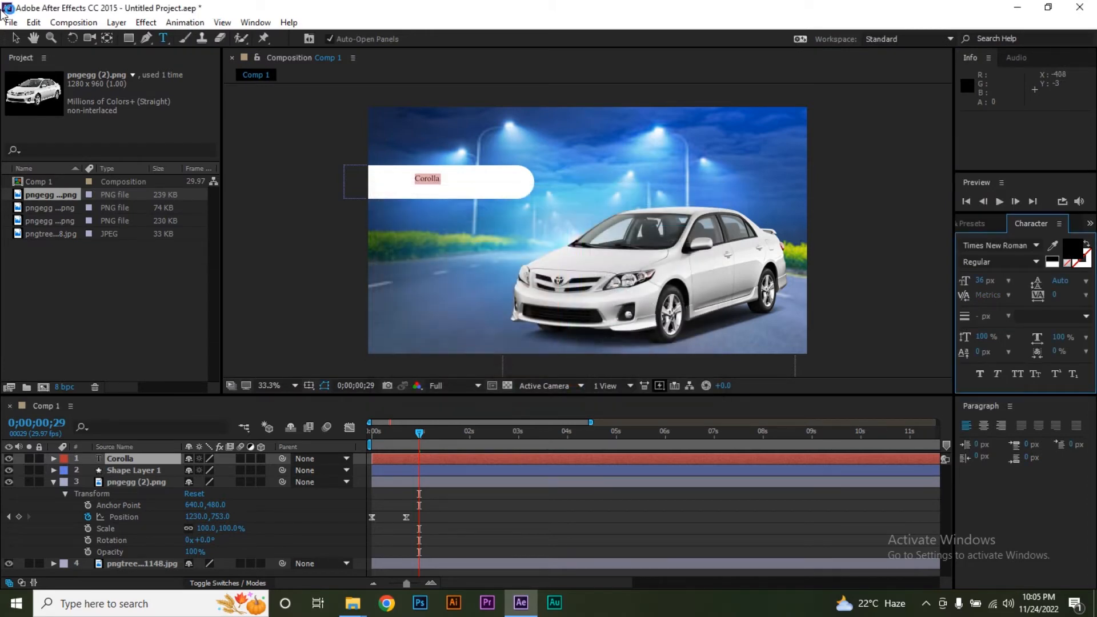
Finish editing the "Corolla" text and set its font to Nexa
{"action": "left_click", "coordinate": [17, 38]}
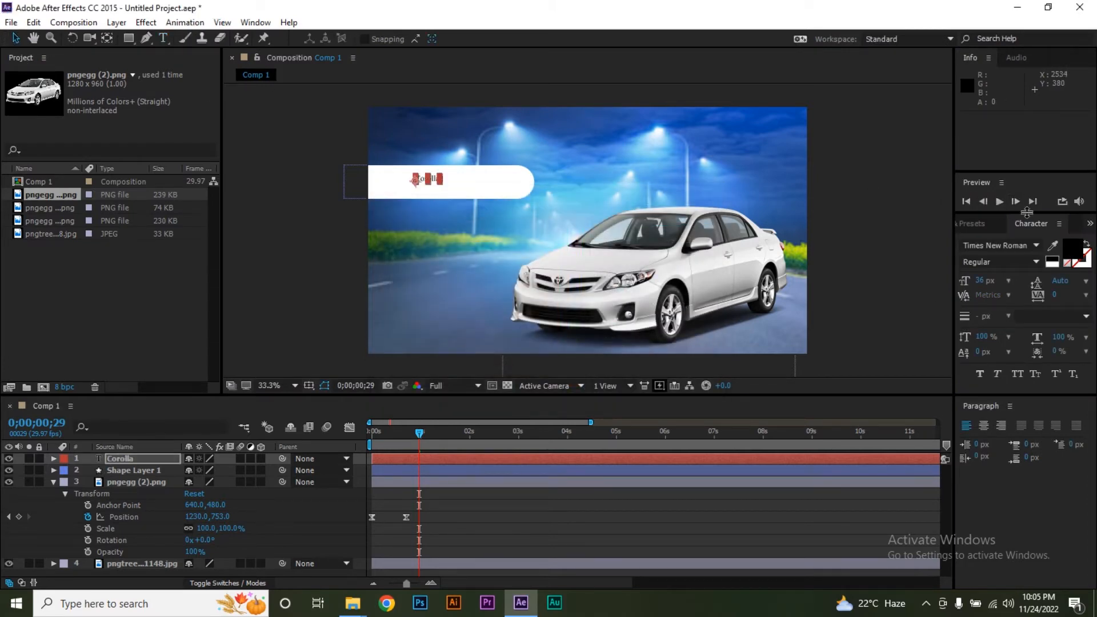
{"action": "left_click", "coordinate": [1004, 245]}
{"action": "type", "text": "Nexa"}
{"action": "key", "text": "Return"}
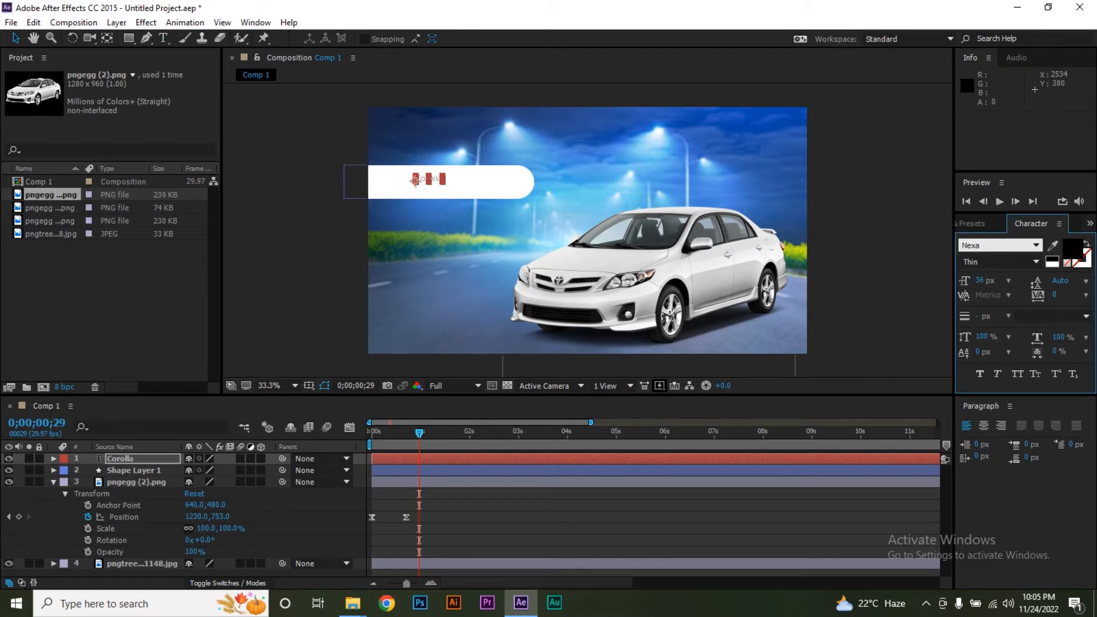
Set the font style of the "Corolla" text to Bold
{"action": "key", "text": "Tab"}
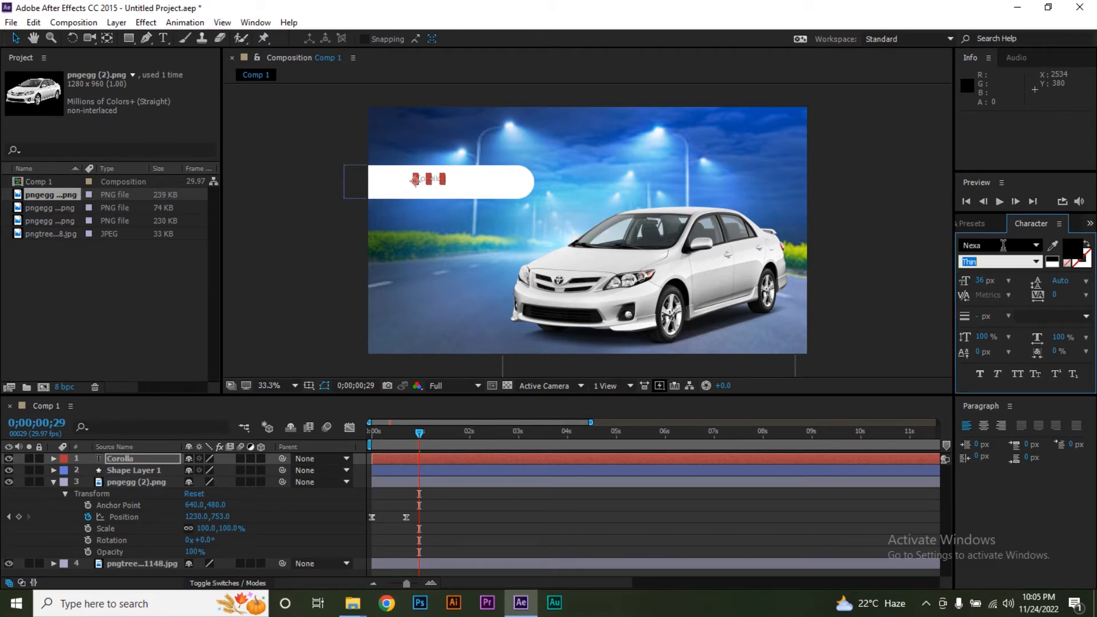
{"action": "key", "text": "Down"}
{"action": "key", "text": "Down"}
{"action": "key", "text": "Down"}
{"action": "key", "text": "Down"}
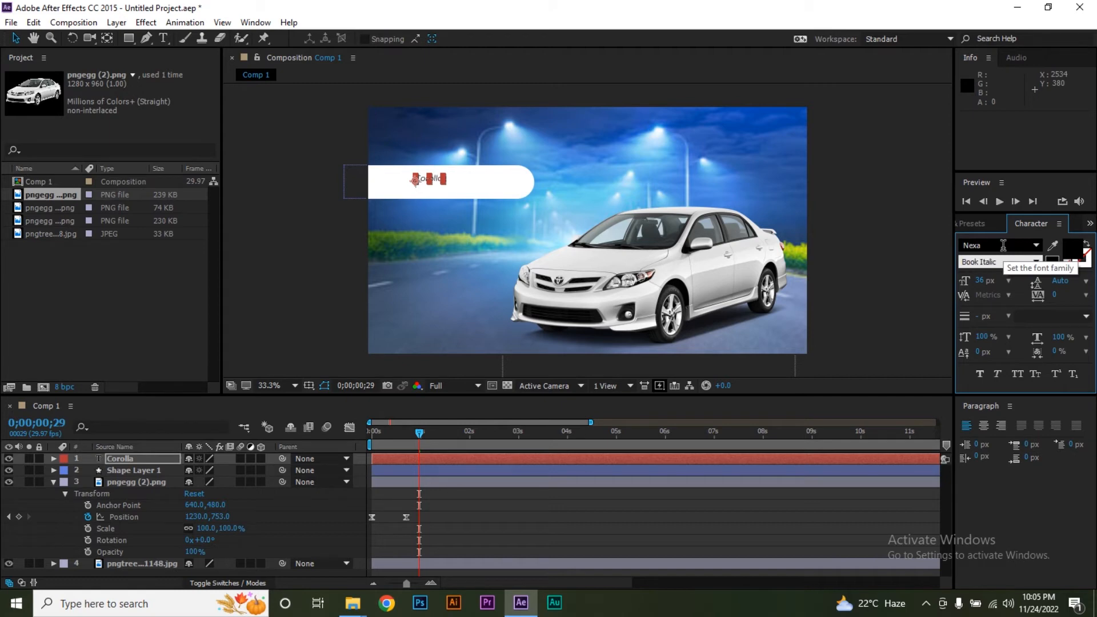
{"action": "key", "text": "Down"}
{"action": "key", "text": "Down"}
{"action": "key", "text": "Down"}
{"action": "key", "text": "Up"}
Enlarge the "Corolla" text to 141 px and move it onto the white bar
{"action": "left_click", "coordinate": [982, 280]}
{"action": "left_click_drag", "start_coordinate": [983, 280], "coordinate": [1046, 272]}
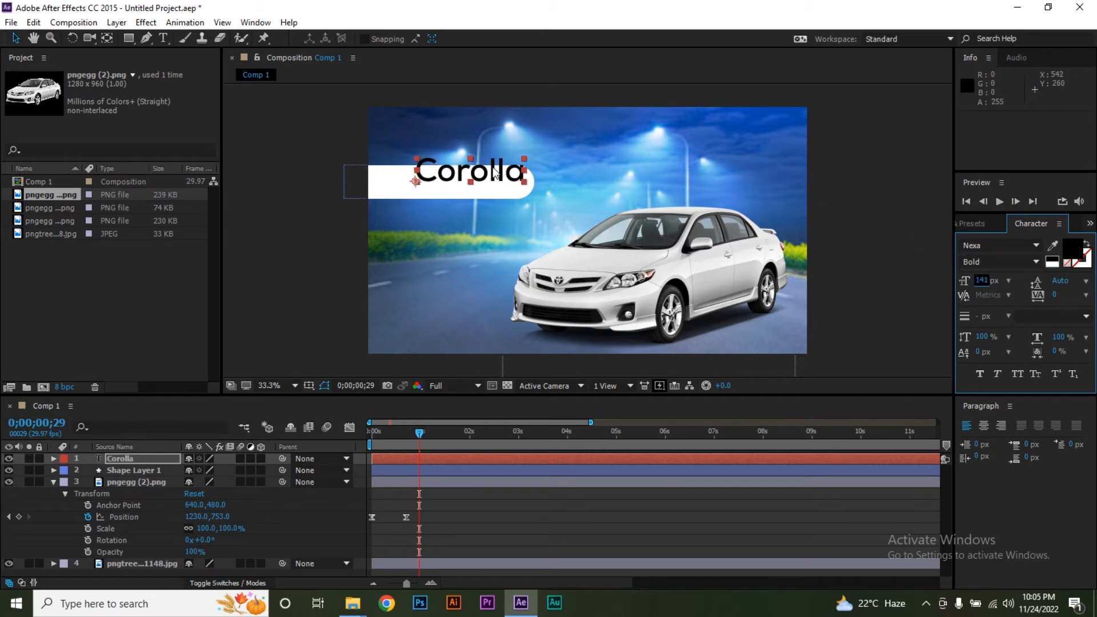
{"action": "left_click_drag", "start_coordinate": [490, 173], "coordinate": [468, 182]}
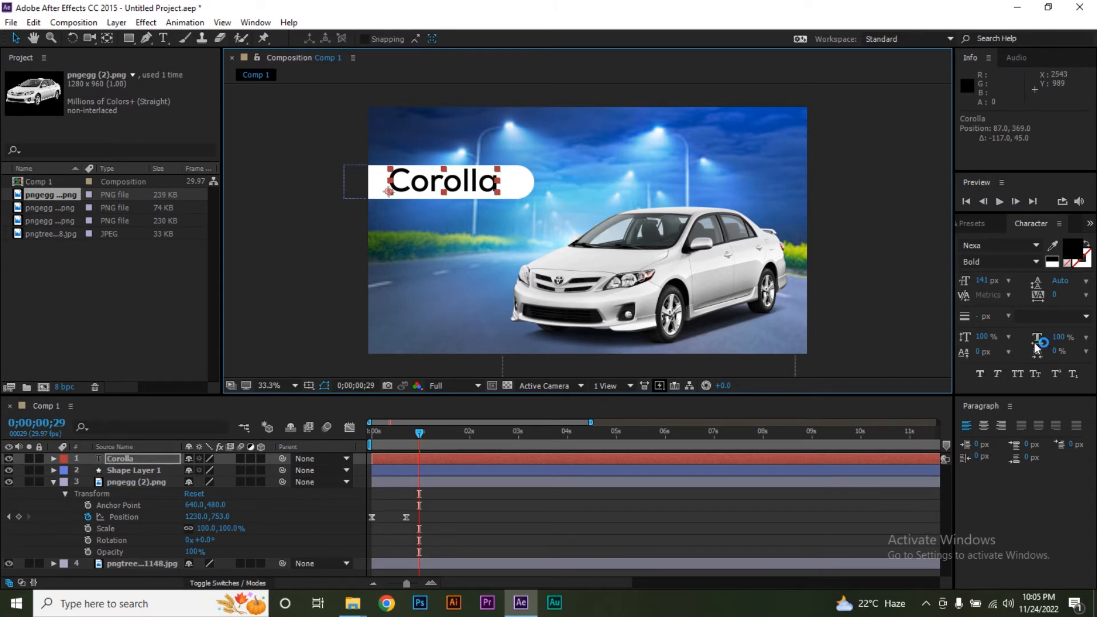
Try Faux Bold on the "Corolla" title, turn it off again and apply All Caps instead
{"action": "left_click", "coordinate": [978, 372]}
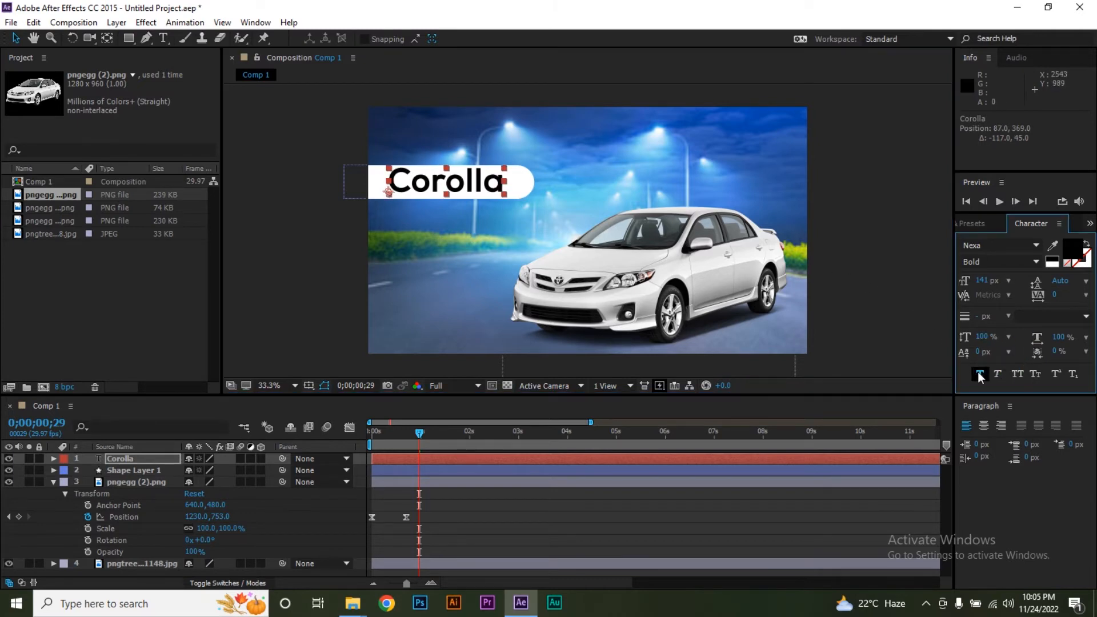
{"action": "left_click", "coordinate": [978, 371]}
{"action": "left_click", "coordinate": [1018, 373]}
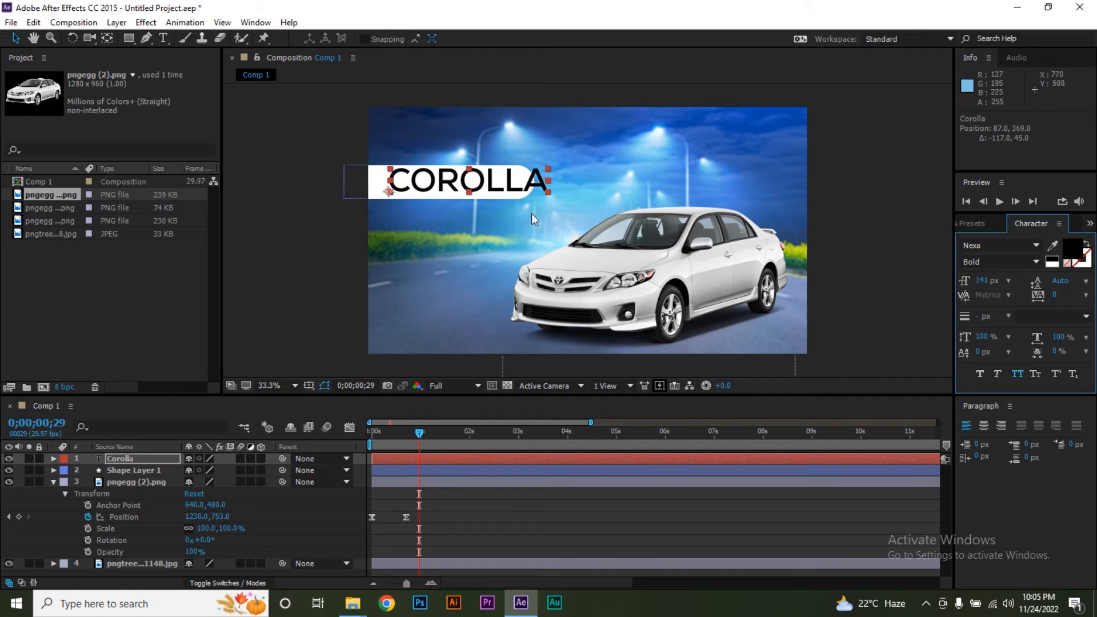
Reduce the title's font size to 108 px, reposition it within the white bar and deselect it
{"action": "left_click_drag", "start_coordinate": [979, 282], "coordinate": [956, 281]}
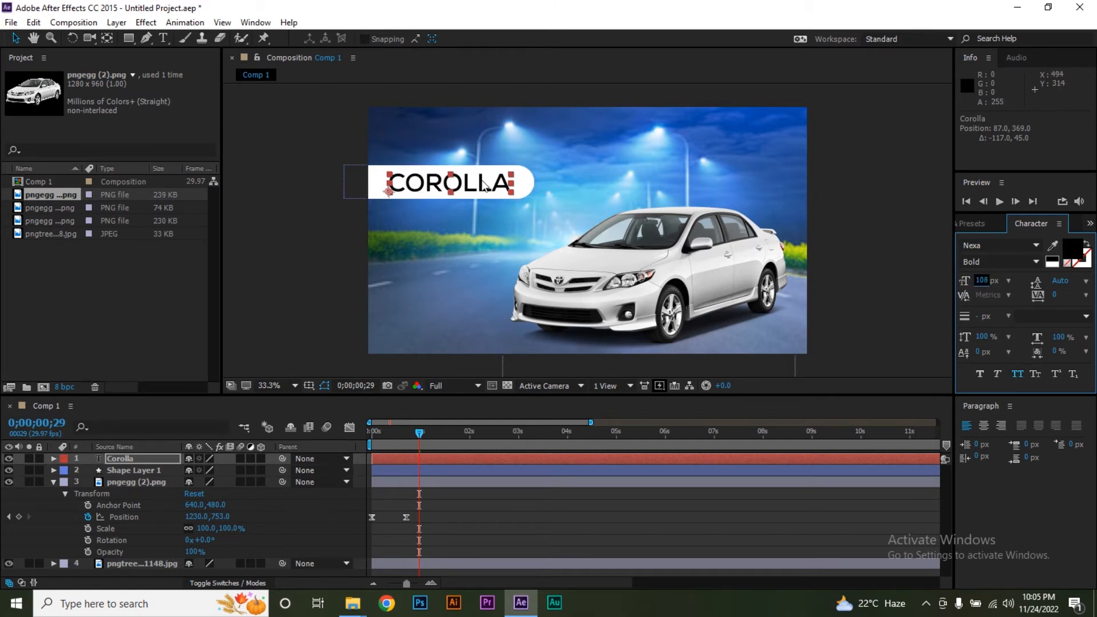
{"action": "left_click_drag", "start_coordinate": [487, 186], "coordinate": [485, 184]}
{"action": "left_click", "coordinate": [440, 257]}
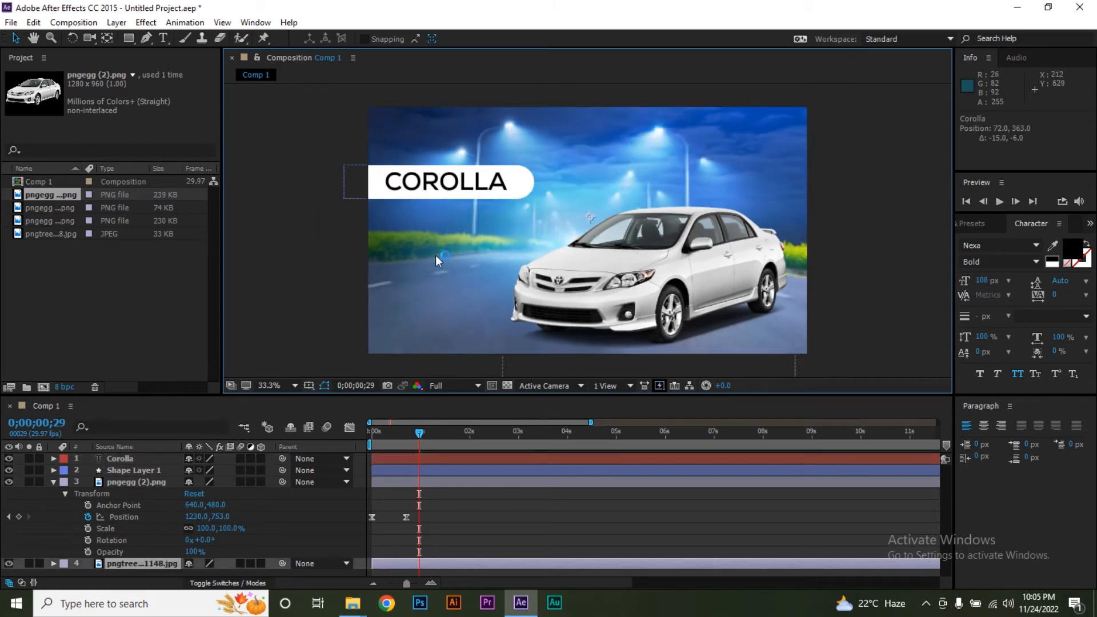
Add an Opacity keyframe at 100% to the Corolla text layer at 0;00;01;10
{"action": "left_click_drag", "start_coordinate": [419, 436], "coordinate": [469, 436]}
{"action": "key", "text": "equal"}
{"action": "key", "text": "equal"}
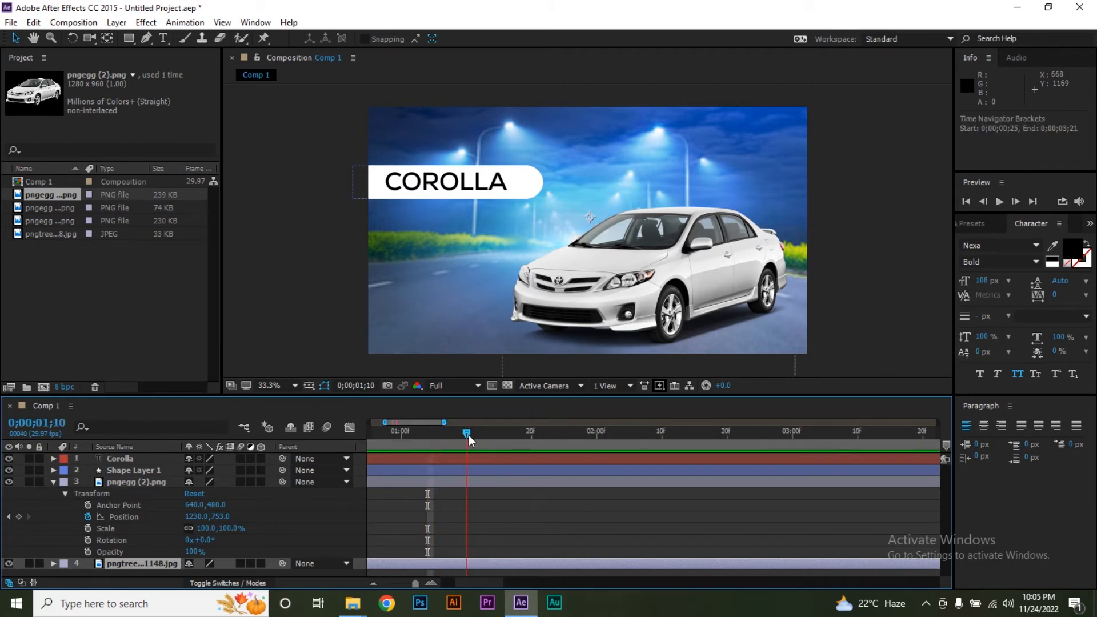
{"action": "left_click", "coordinate": [54, 458]}
{"action": "left_click", "coordinate": [66, 481]}
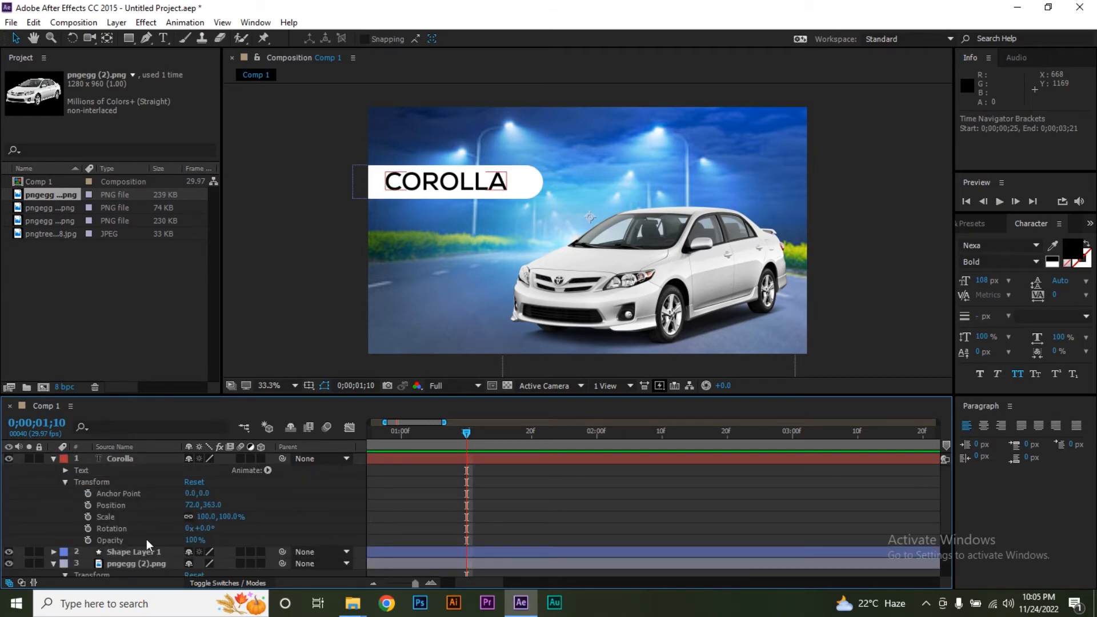
{"action": "left_click", "coordinate": [87, 540]}
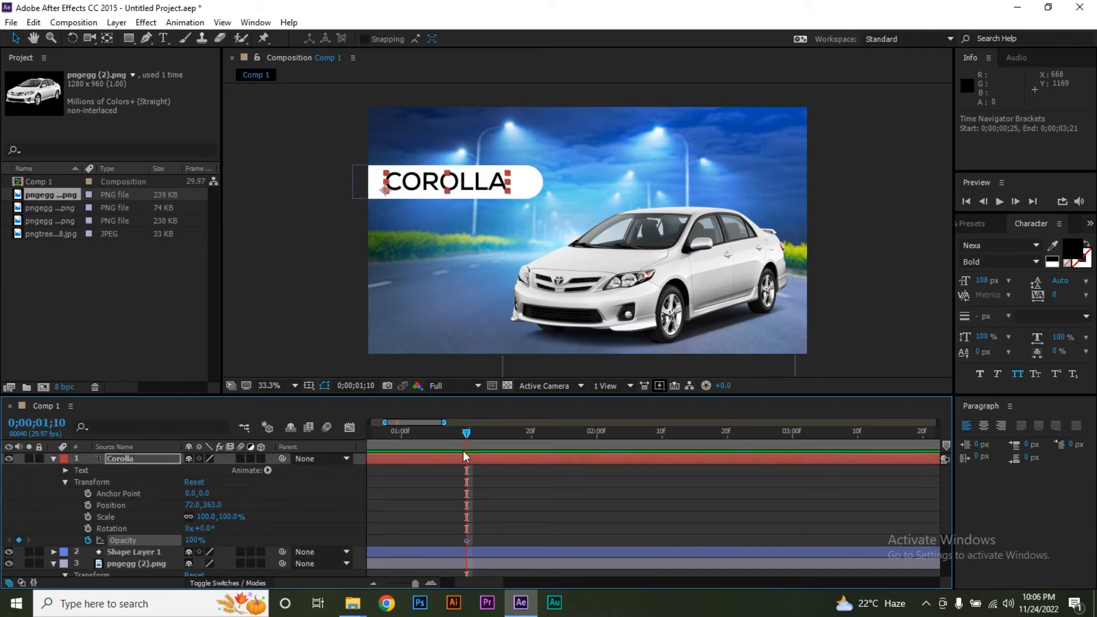
Set the Corolla layer's Opacity to 0% at 0;00;01;00
{"action": "left_click", "coordinate": [401, 438]}
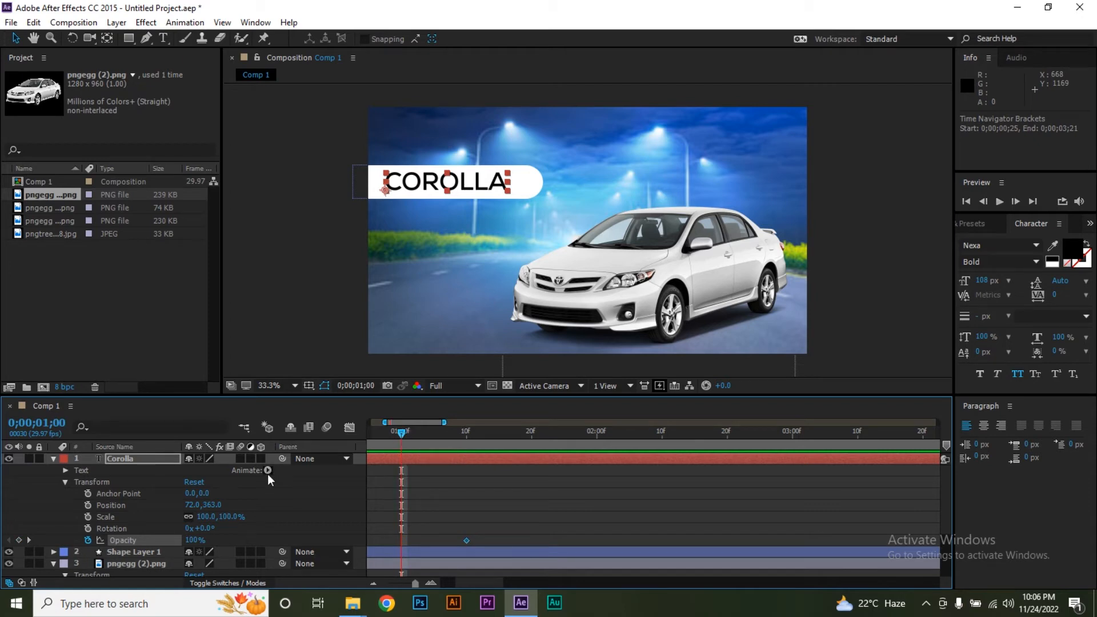
{"action": "left_click", "coordinate": [194, 540]}
{"action": "type", "text": "0"}
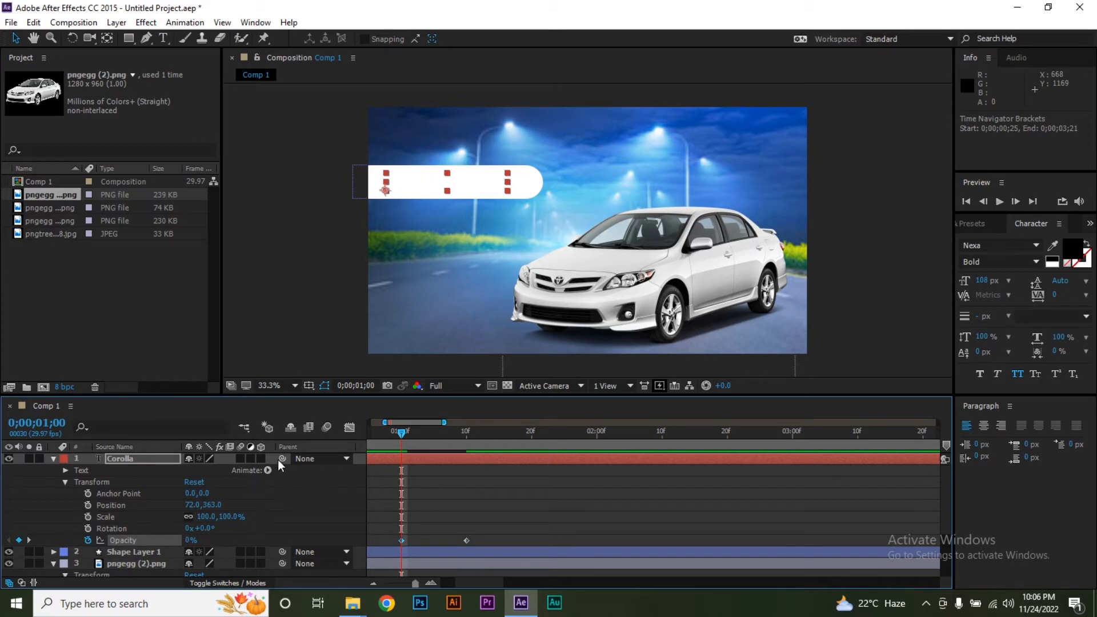
Apply Easy Ease to both Opacity keyframes of the Corolla layer
{"action": "right_click", "coordinate": [466, 540]}
{"action": "mouse_move", "coordinate": [514, 529]}
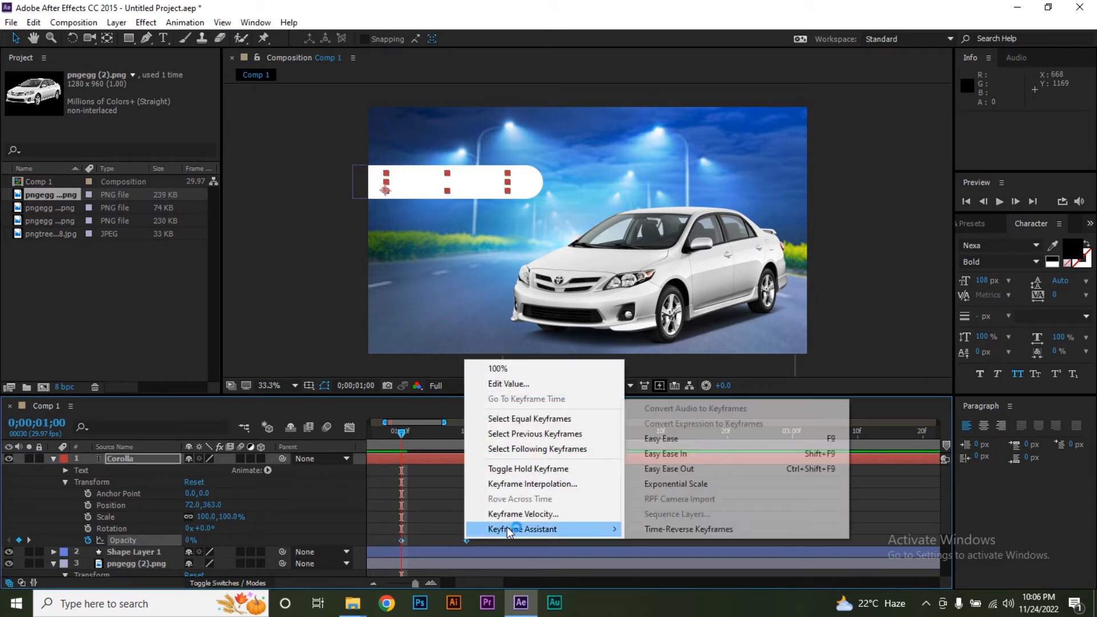
{"action": "left_click", "coordinate": [682, 439]}
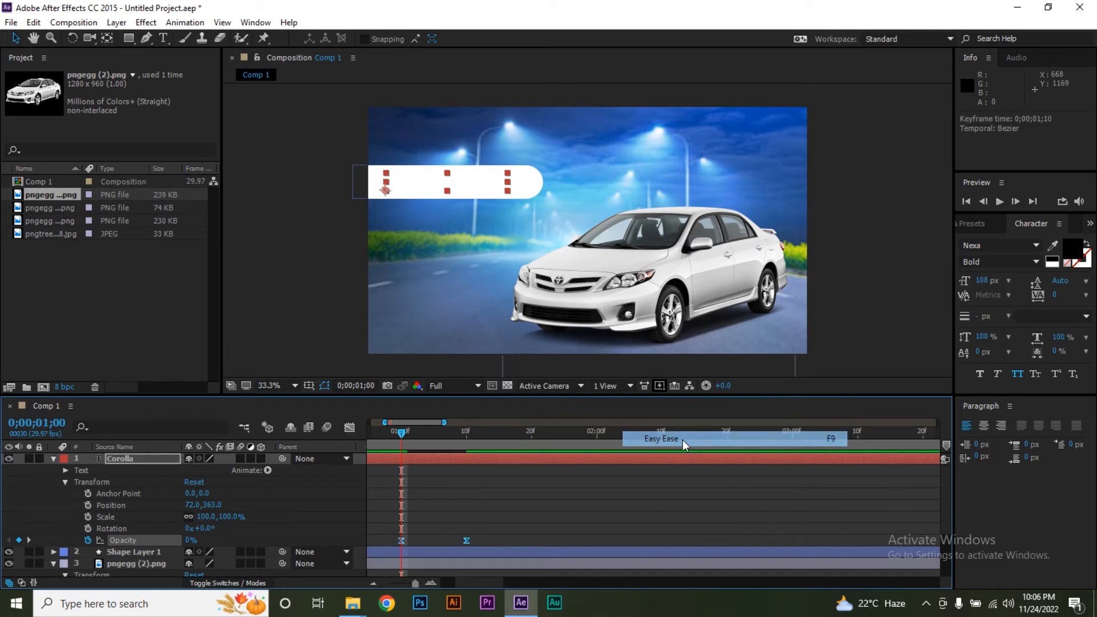
Examine the Corolla layer's Opacity curve in the Graph Editor and return to the layer bars
{"action": "key", "text": "minus"}
{"action": "key", "text": "minus"}
{"action": "key", "text": "minus"}
{"action": "key", "text": "minus"}
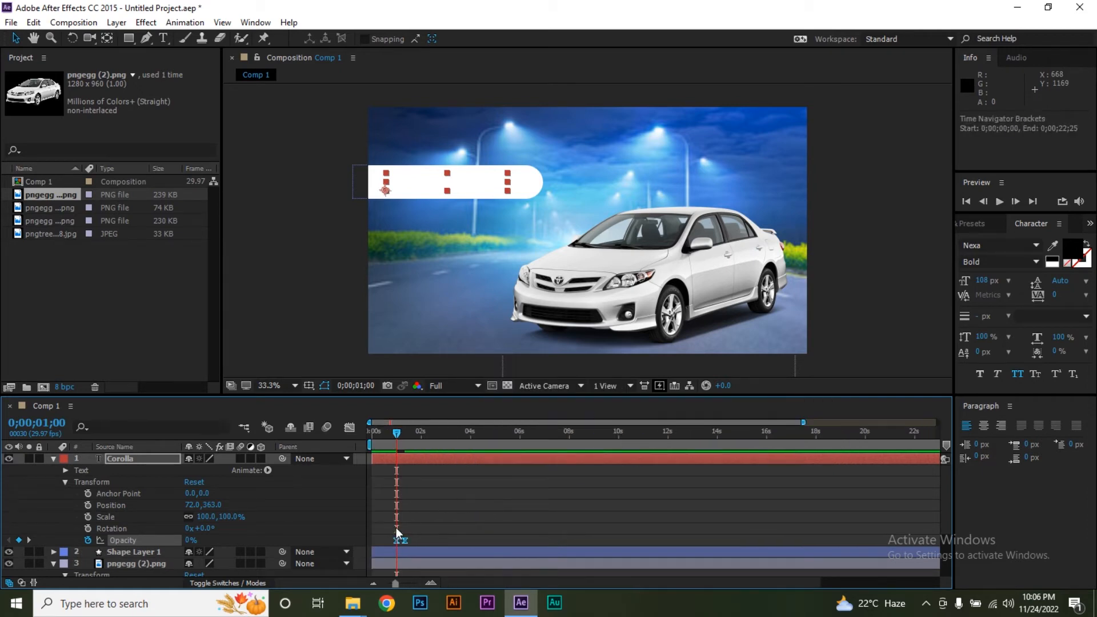
{"action": "left_click", "coordinate": [349, 428]}
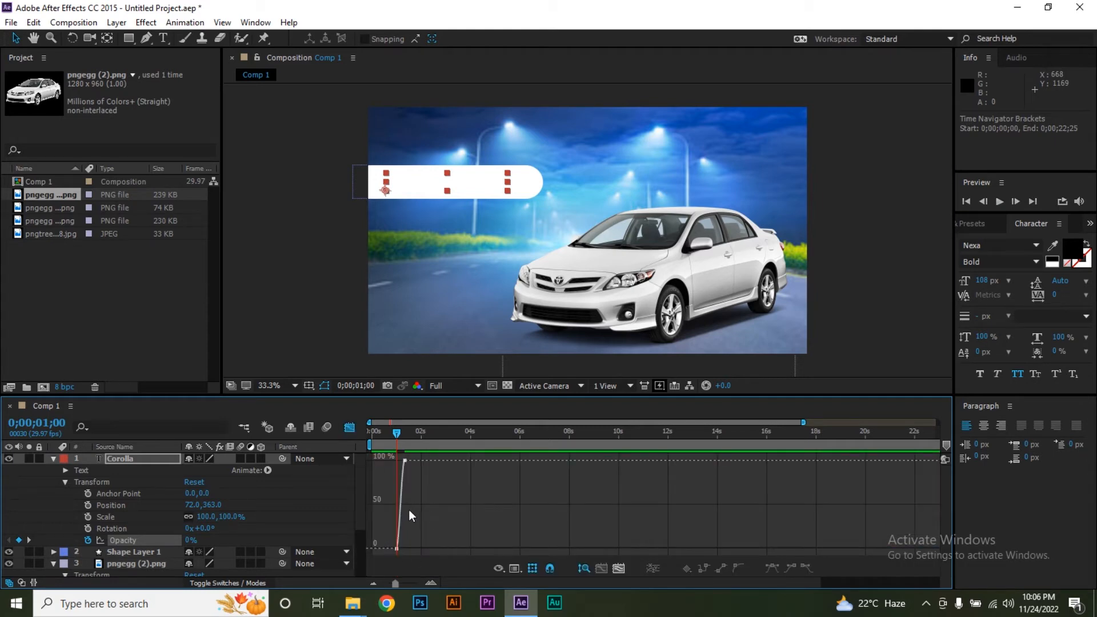
{"action": "left_click", "coordinate": [347, 430]}
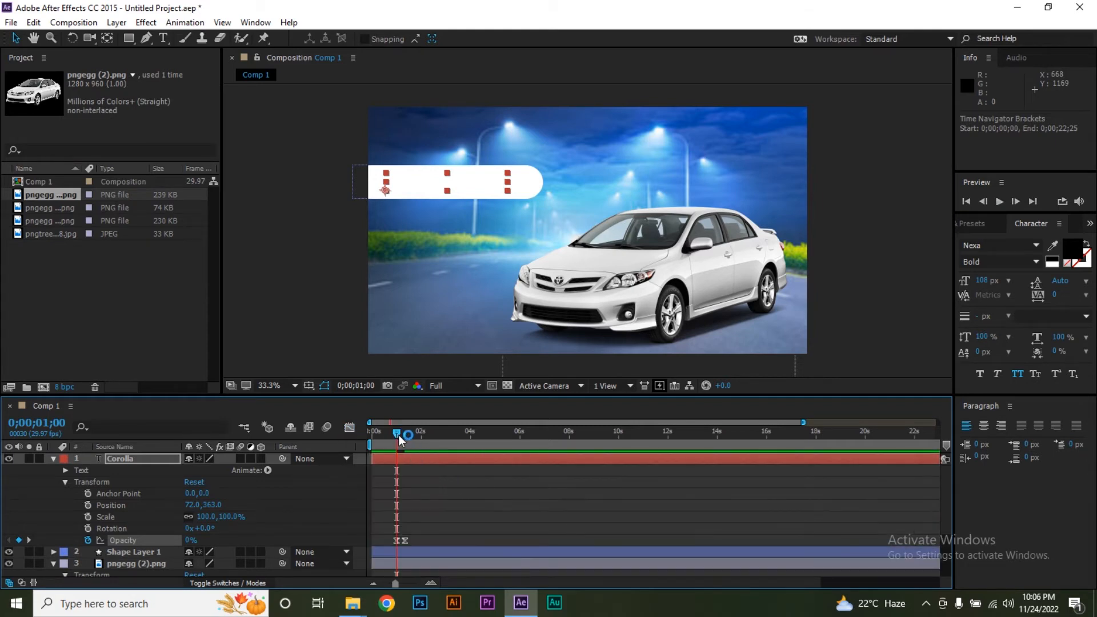
Preview the title's fade-in and park the current time at 0;00;01;17
{"action": "mouse_move", "coordinate": [400, 434]}
{"action": "left_mouse_down"}
{"action": "mouse_move", "coordinate": [417, 434]}
{"action": "mouse_move", "coordinate": [408, 435]}
{"action": "left_mouse_up"}
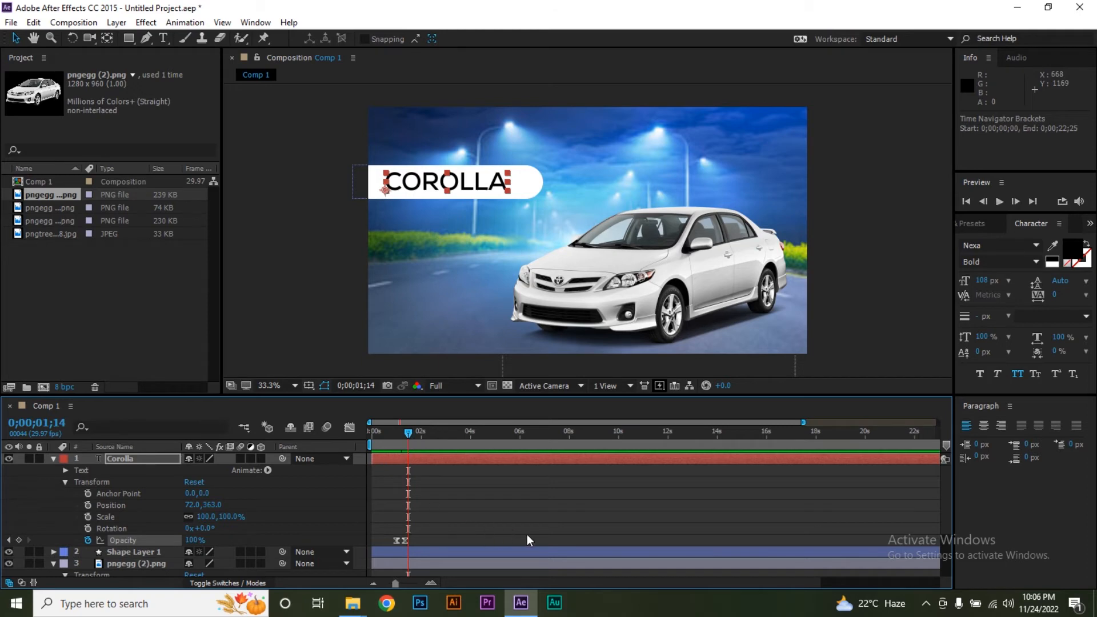
{"action": "key", "text": "space"}
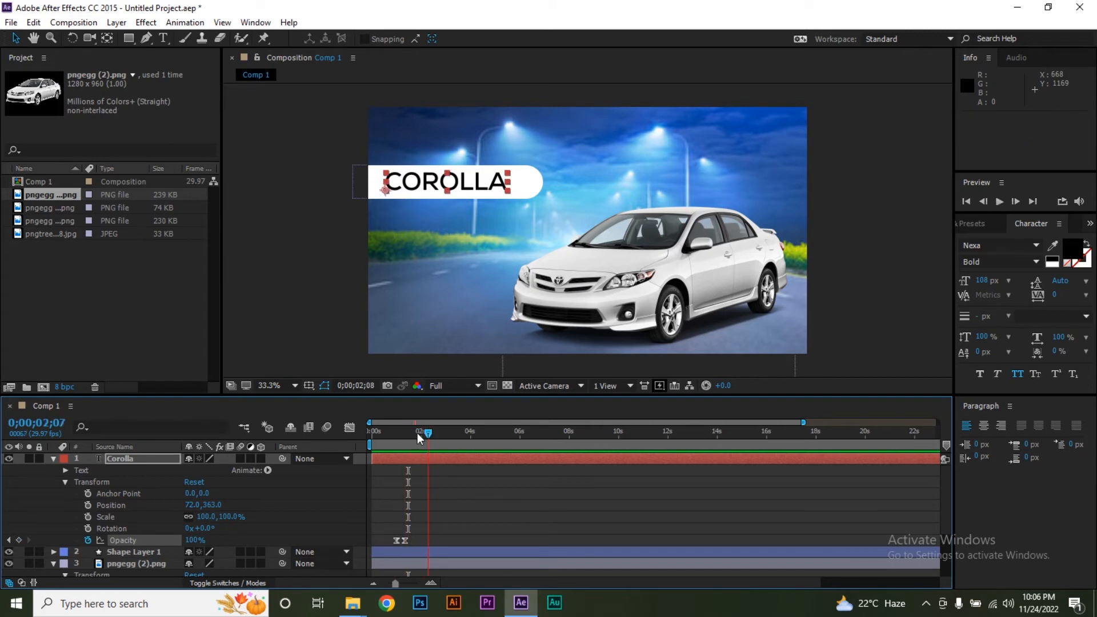
{"action": "left_click", "coordinate": [383, 434]}
{"action": "left_click_drag", "start_coordinate": [381, 442], "coordinate": [410, 430]}
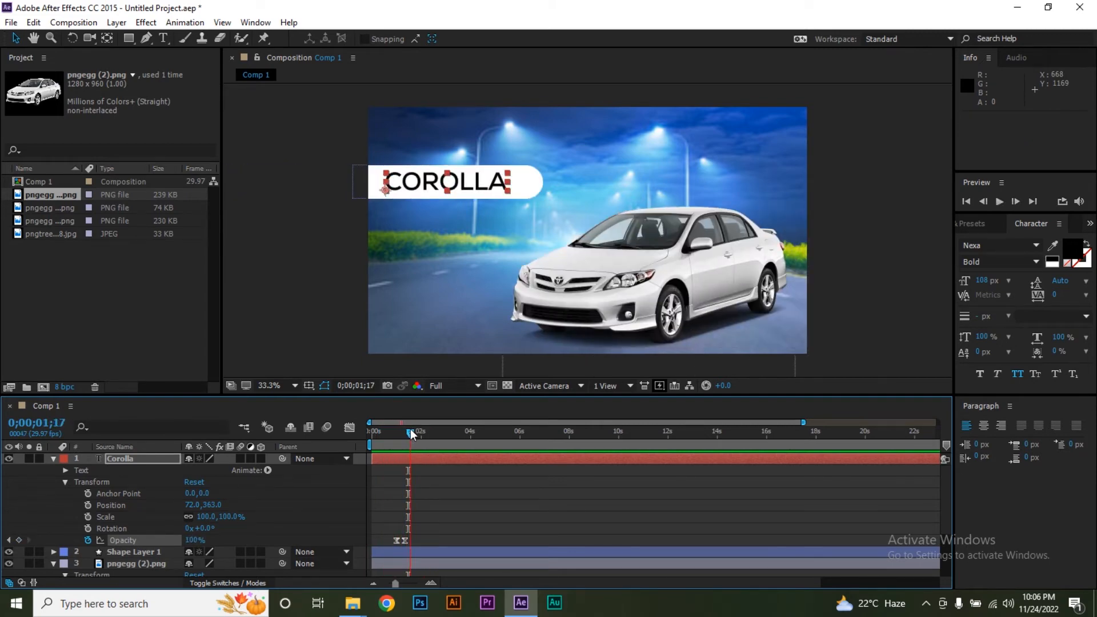
Collapse the text layer and copy the car's Position keyframe from 0;00;00;21 to 0;00;02;29
{"action": "left_click", "coordinate": [54, 457]}
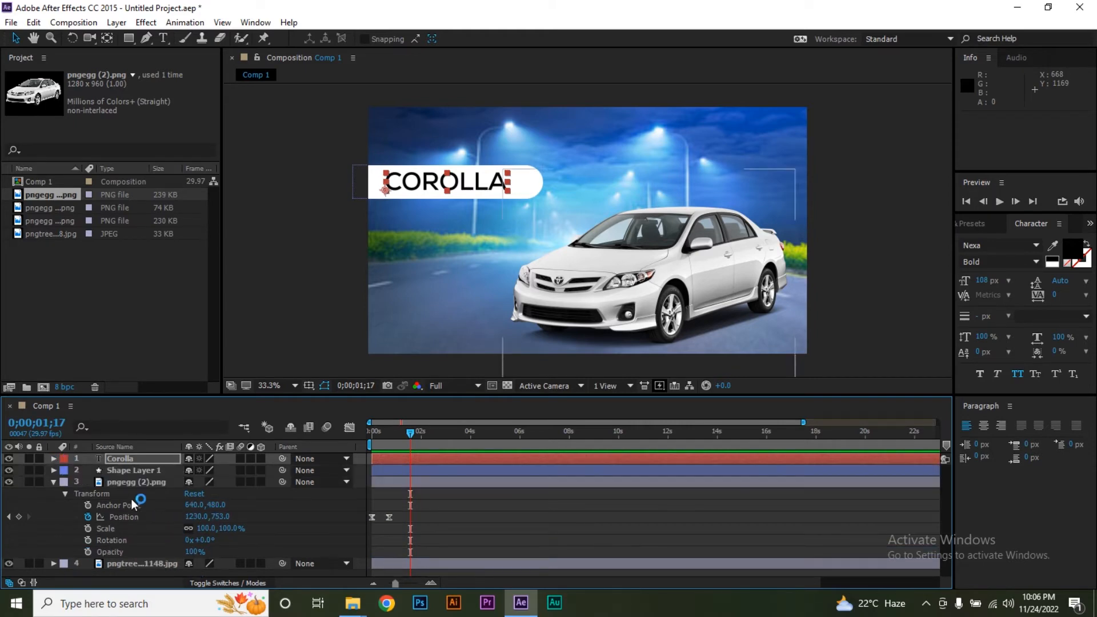
{"action": "left_click", "coordinate": [52, 482]}
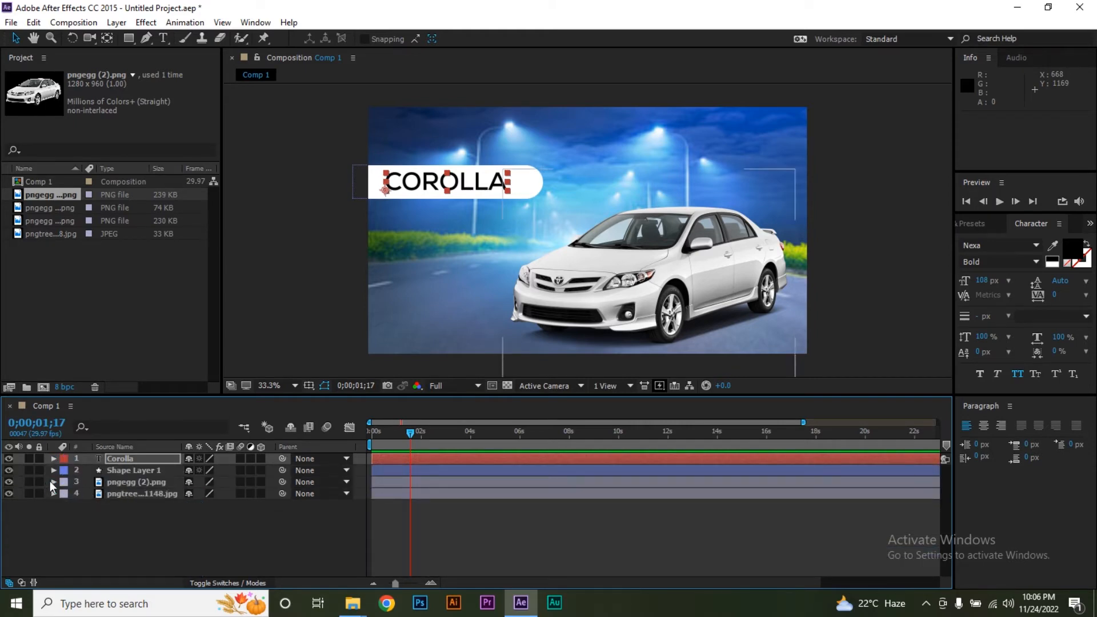
{"action": "left_click", "coordinate": [54, 482]}
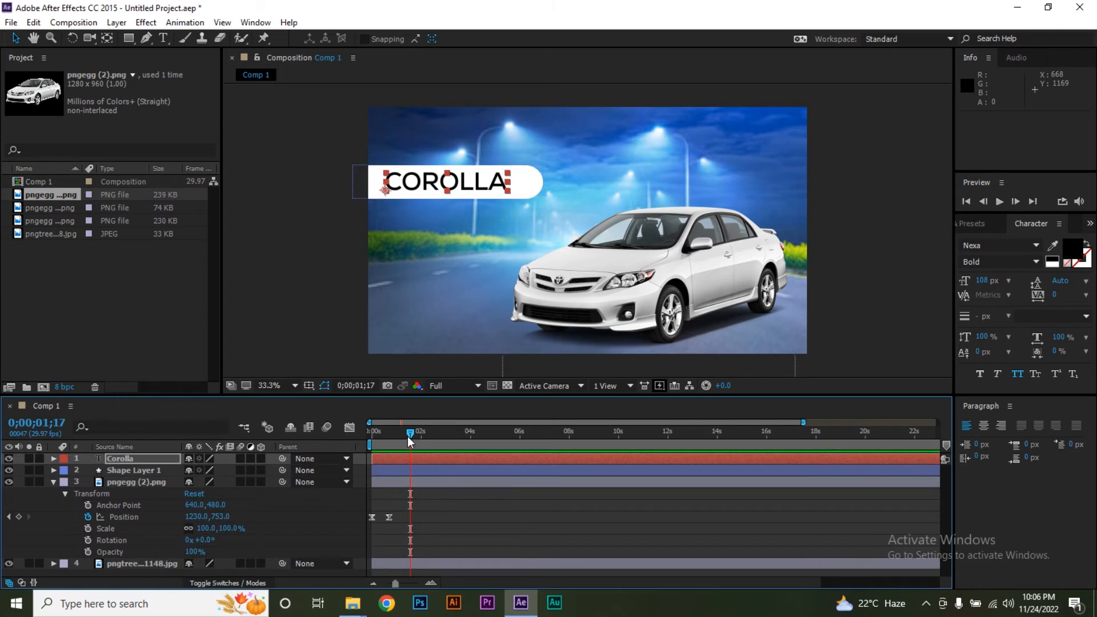
{"action": "left_click_drag", "start_coordinate": [409, 433], "coordinate": [454, 434]}
{"action": "key", "text": "="}
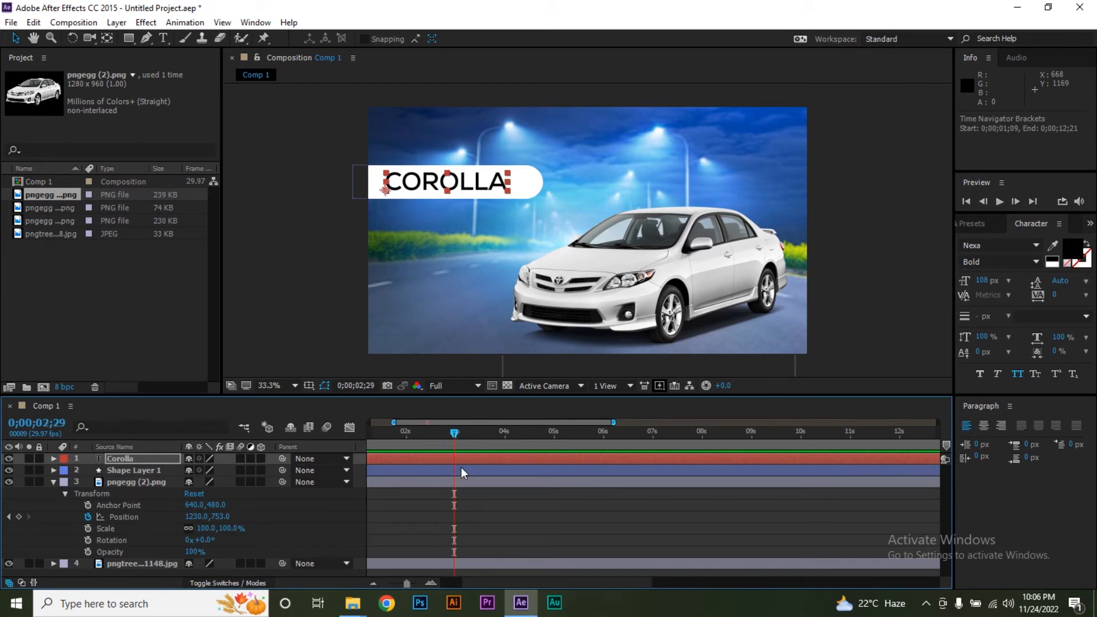
{"action": "key", "text": "-"}
{"action": "key", "text": "-"}
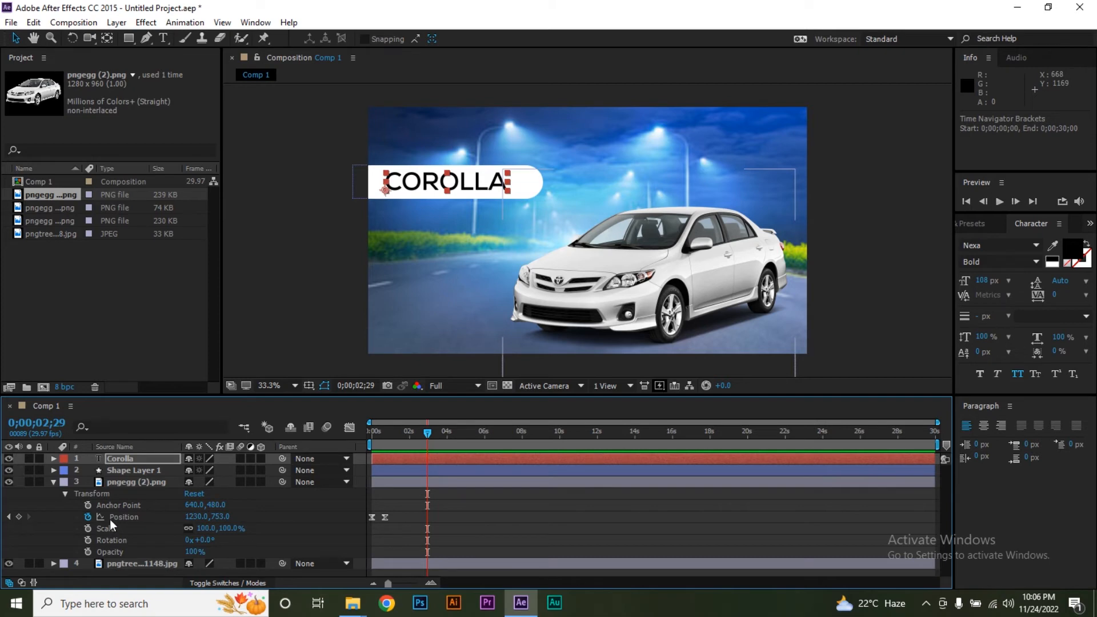
{"action": "left_click", "coordinate": [385, 517]}
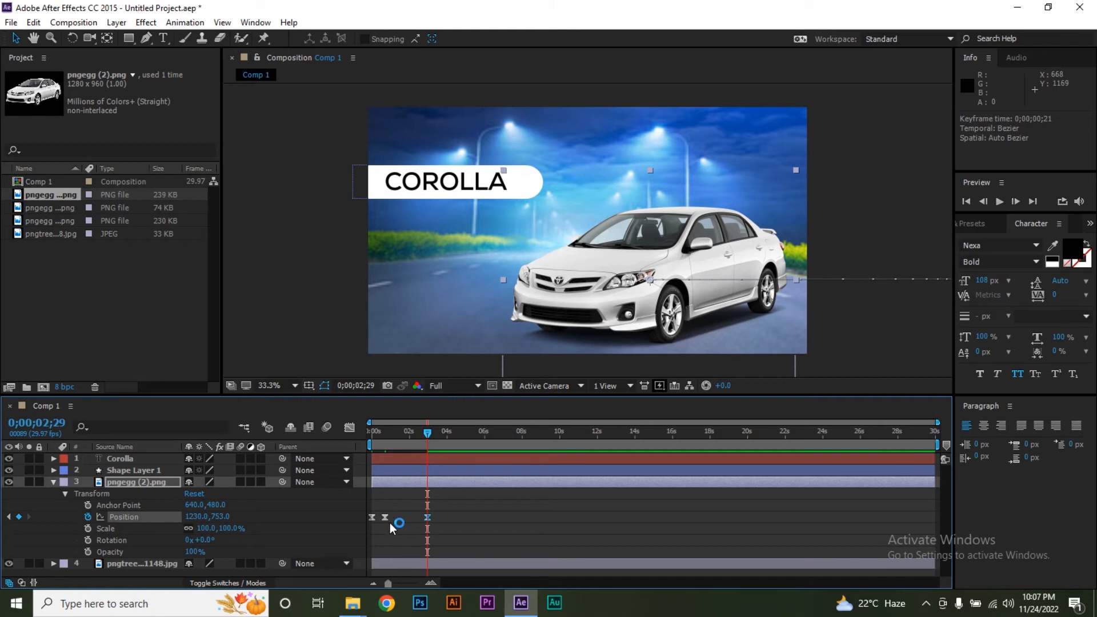
{"action": "mouse_move", "coordinate": [429, 517]}
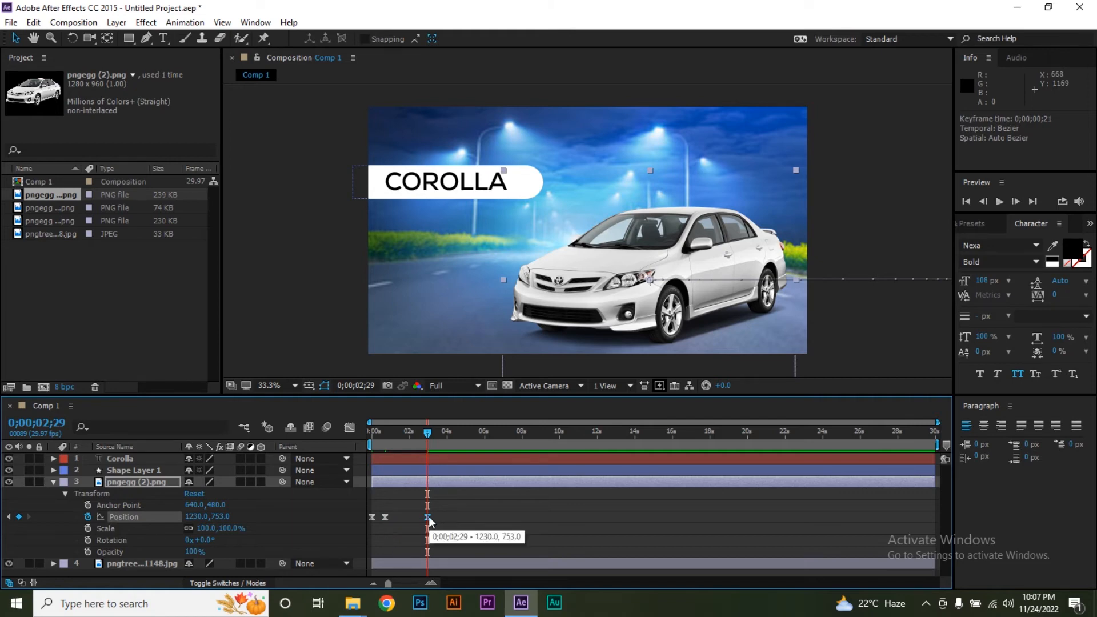
Move the car out of the frame at 0;00;03;10 by setting its Position to 2624.0, 753.0
{"action": "key", "text": "="}
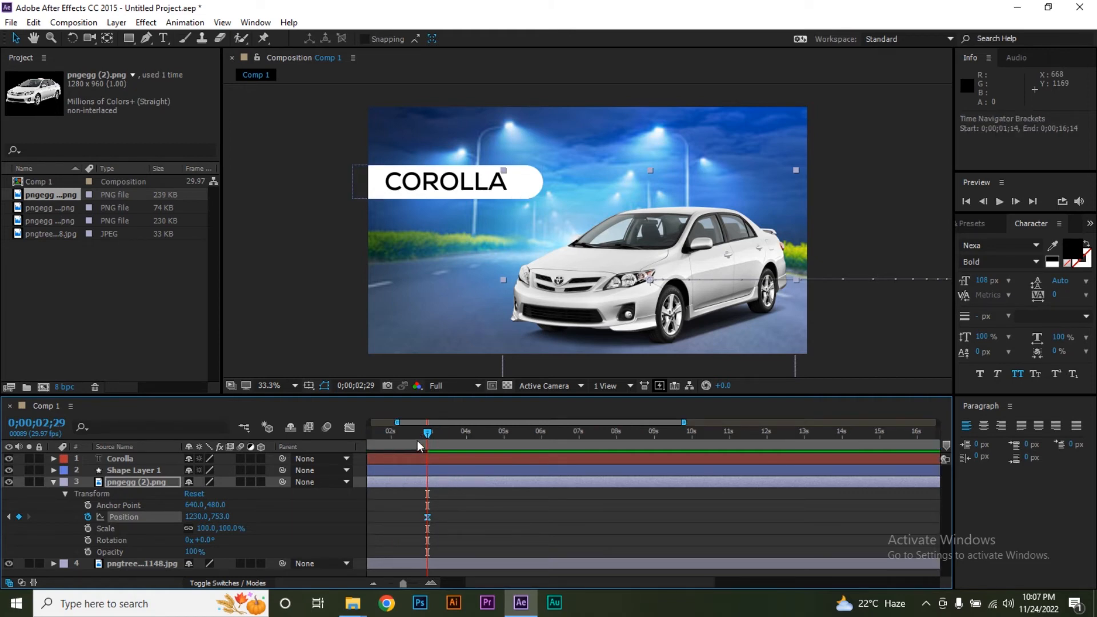
{"action": "key", "text": "-"}
{"action": "left_click_drag", "start_coordinate": [416, 437], "coordinate": [501, 432]}
{"action": "key", "text": "="}
{"action": "key", "text": "="}
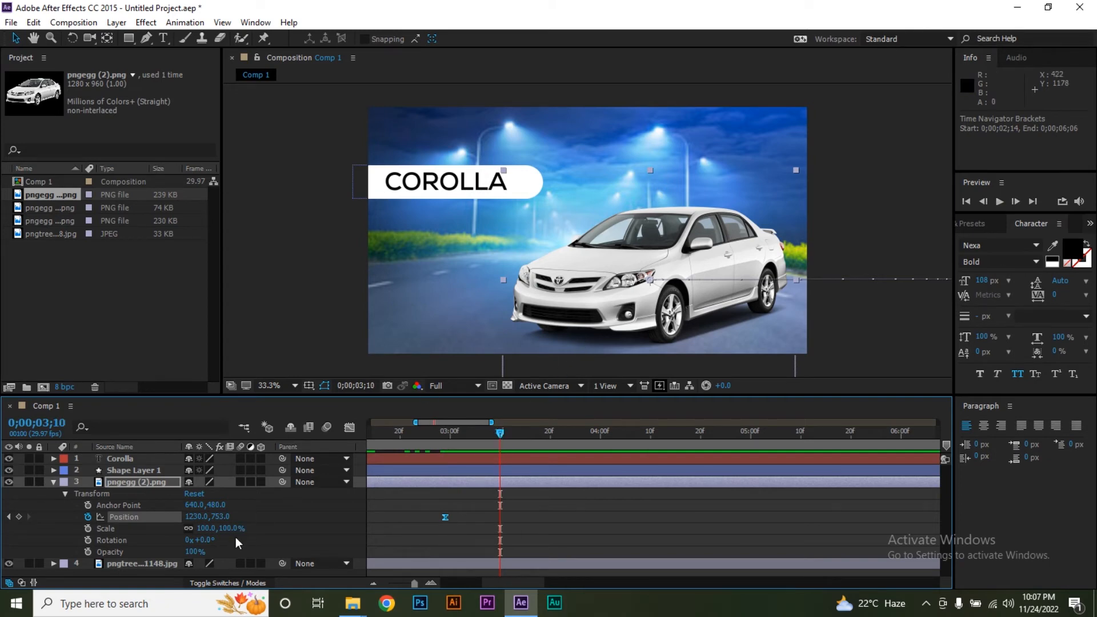
{"action": "left_click_drag", "start_coordinate": [205, 517], "coordinate": [1093, 494]}
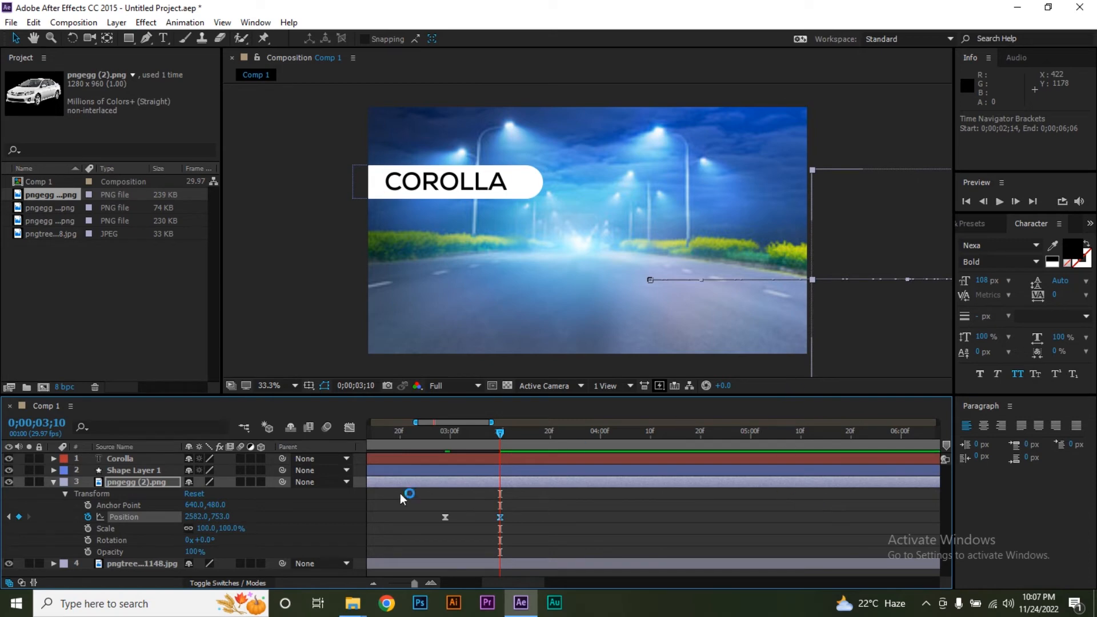
{"action": "left_click_drag", "start_coordinate": [193, 517], "coordinate": [217, 517]}
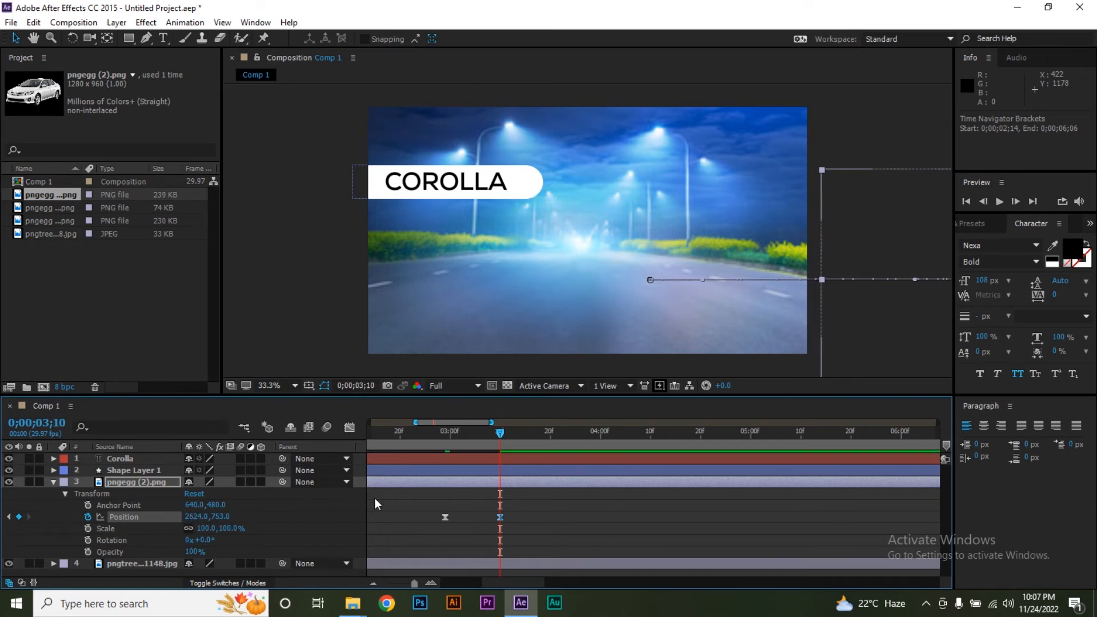
Reshape the speed curve between the car's last two Position keyframes so its peak lies just after 0;00;02;29
{"action": "left_click_drag", "start_coordinate": [401, 496], "coordinate": [511, 528]}
{"action": "left_click", "coordinate": [349, 428]}
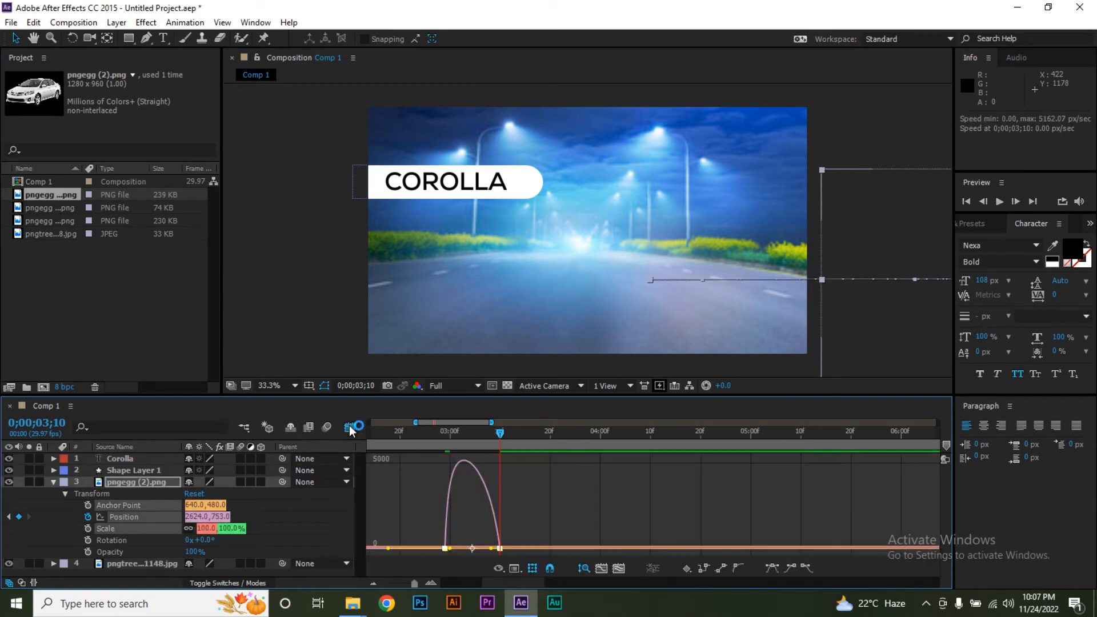
{"action": "left_click_drag", "start_coordinate": [491, 549], "coordinate": [449, 549]}
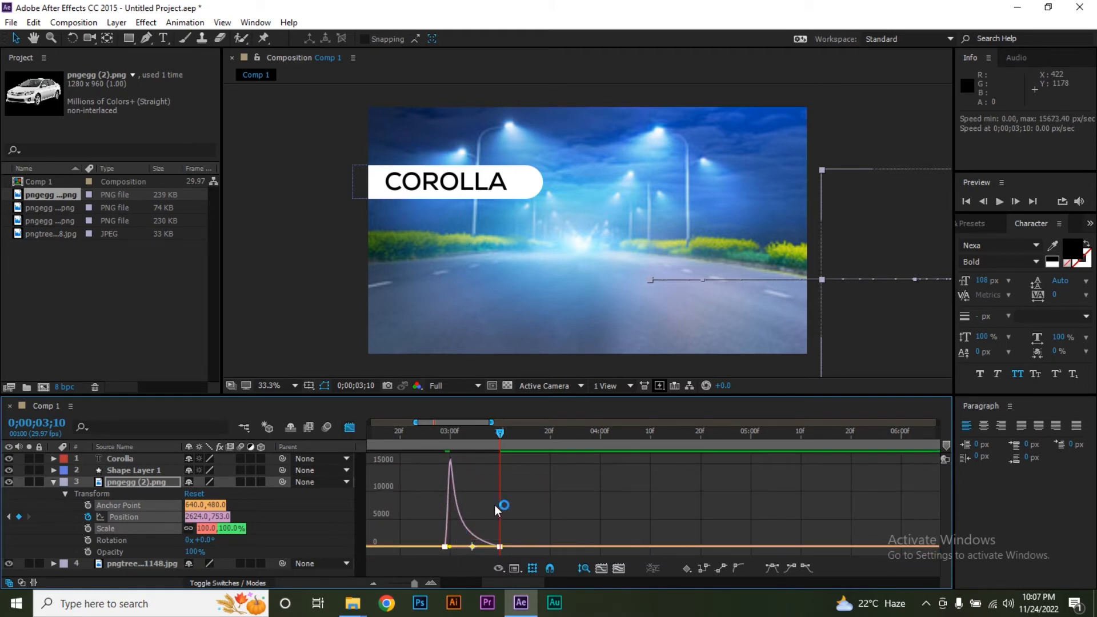
{"action": "left_click", "coordinate": [350, 428]}
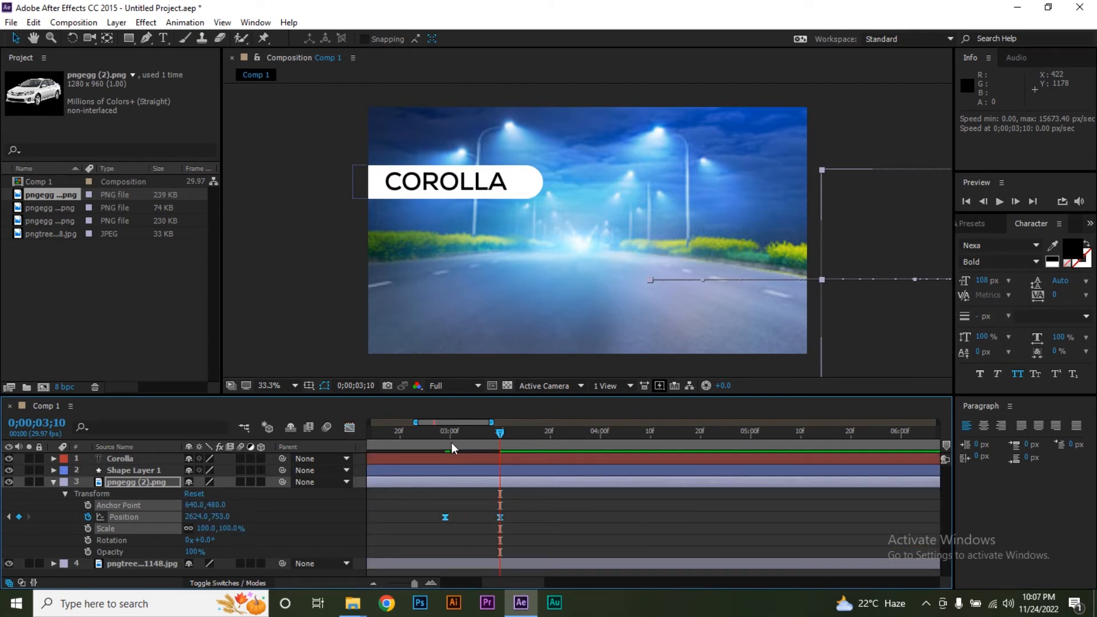
Preview the animation through the car's exit from the frame
{"action": "key", "text": "minus"}
{"action": "key", "text": "minus"}
{"action": "key", "text": "space"}
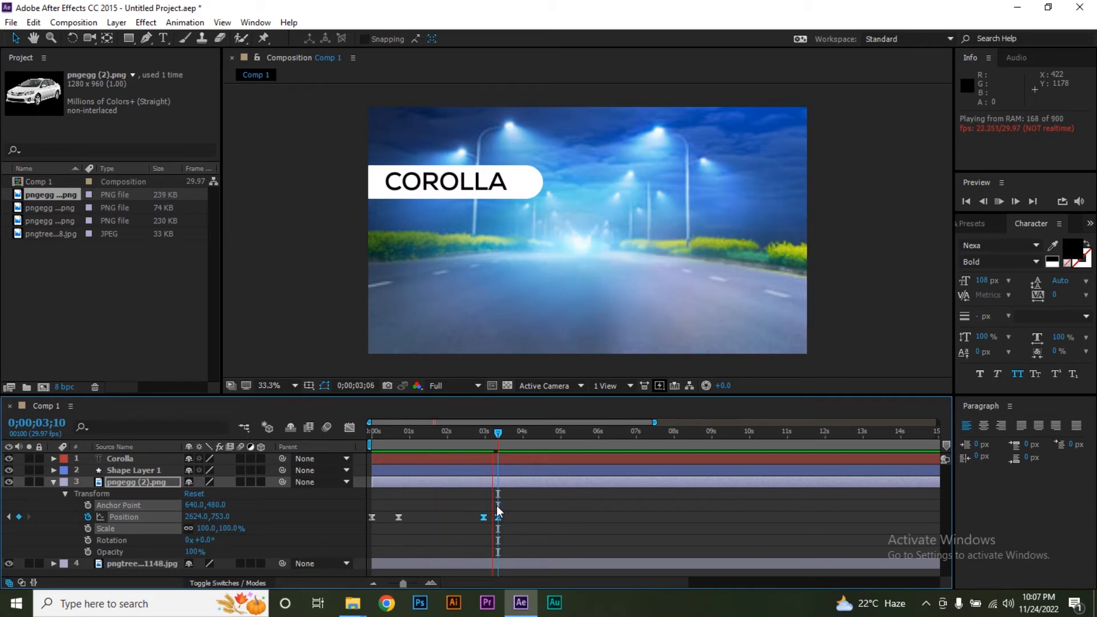
Fade out the COROLLA title by adding an Opacity keyframe at 0;00;02;29 and setting Opacity to 0% at 0;00;03;10
{"action": "left_click_drag", "start_coordinate": [492, 433], "coordinate": [483, 433]}
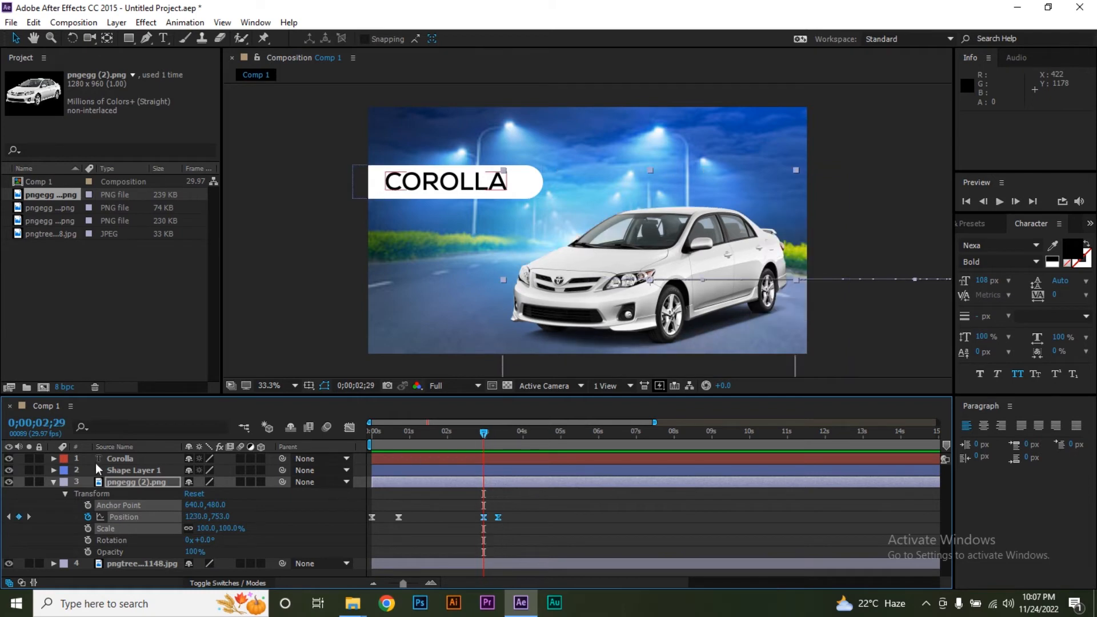
{"action": "left_click", "coordinate": [53, 459]}
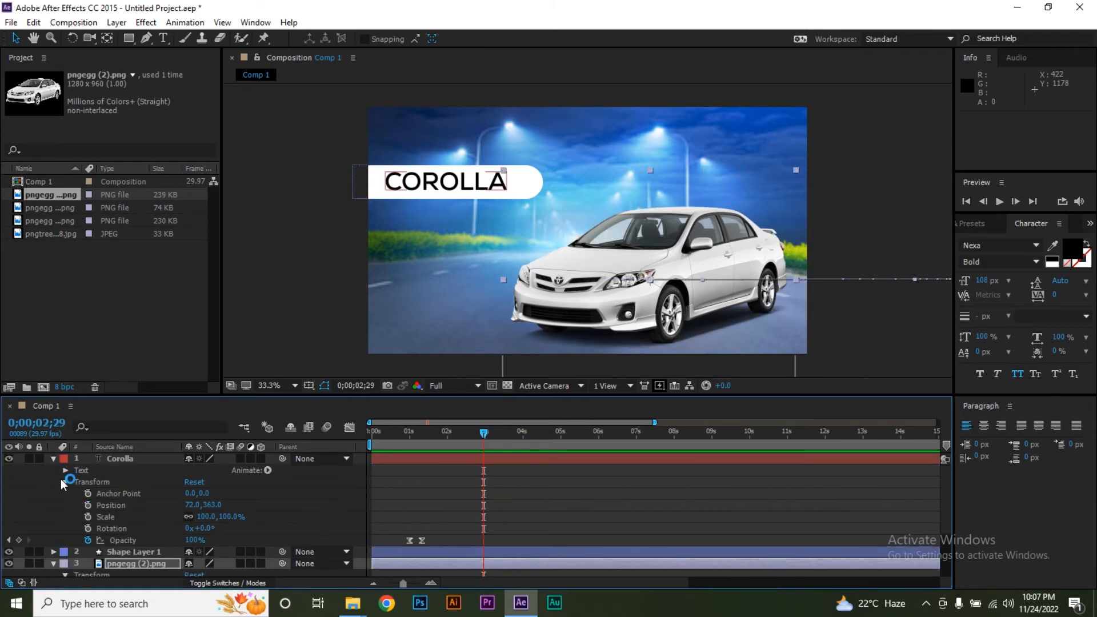
{"action": "left_click", "coordinate": [19, 540]}
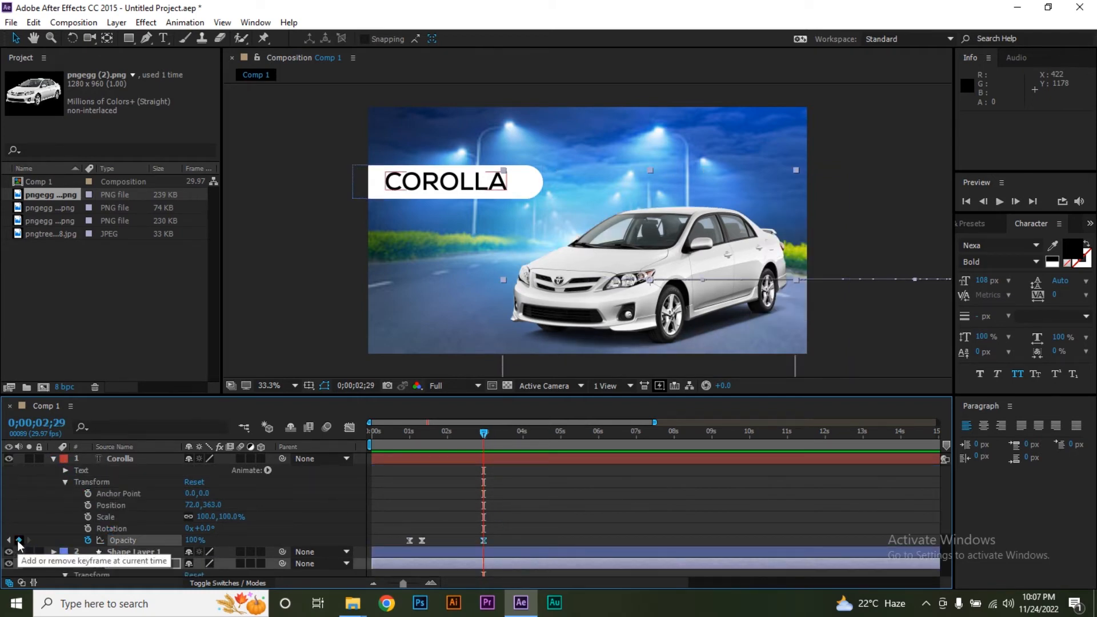
{"action": "scroll", "coordinate": [543, 506], "scroll_direction": "down", "scroll_amount": 3}
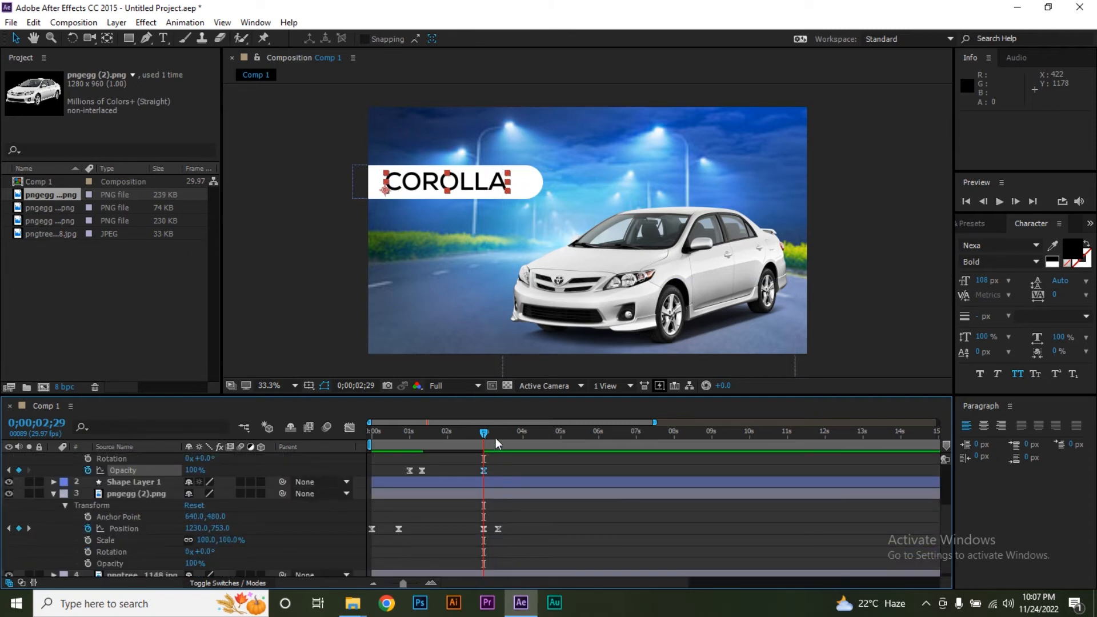
{"action": "left_click_drag", "start_coordinate": [492, 434], "coordinate": [498, 430]}
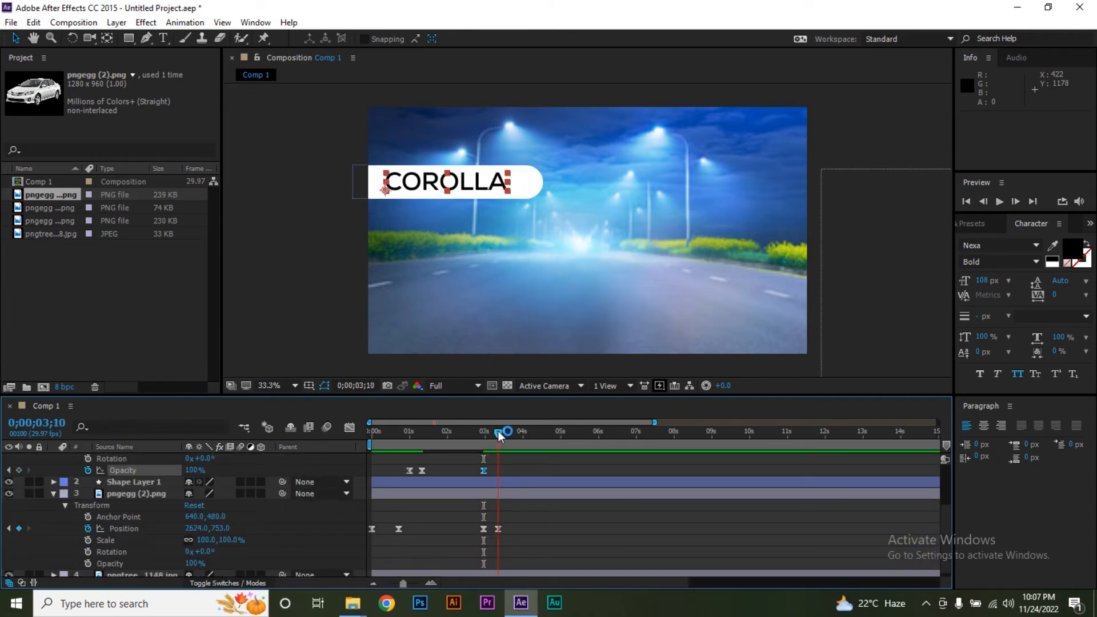
{"action": "left_click", "coordinate": [189, 471]}
{"action": "type", "text": "0"}
{"action": "key", "text": "Return"}
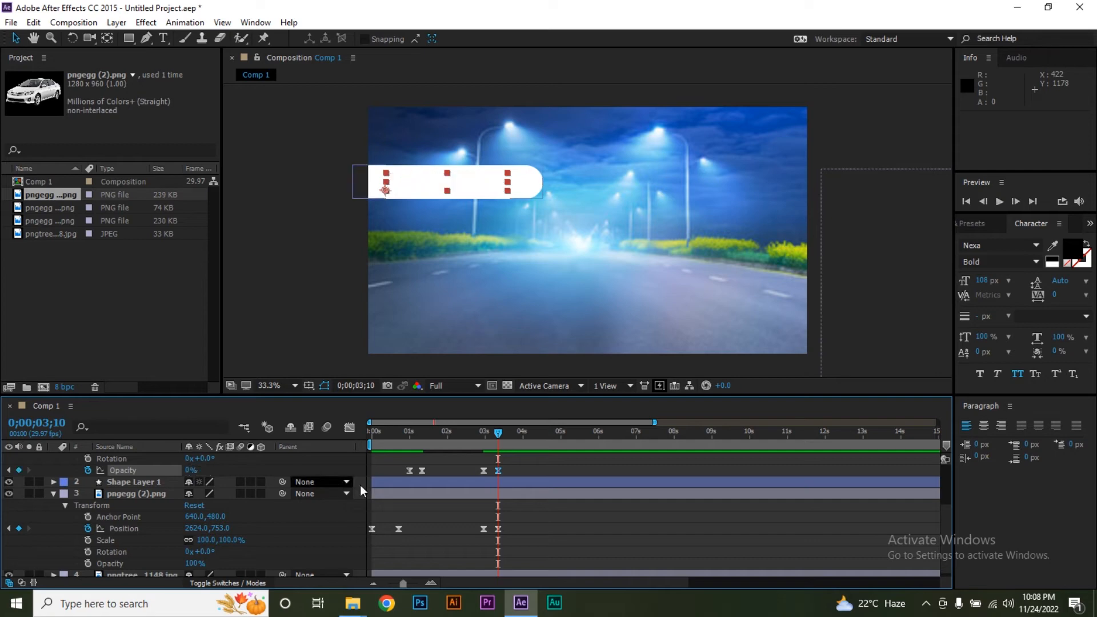
Keep the current time at 0;00;03;10 and collapse the pngegg (2).png and Corolla layers
{"action": "mouse_move", "coordinate": [493, 431]}
{"action": "left_mouse_down"}
{"action": "mouse_move", "coordinate": [482, 433]}
{"action": "mouse_move", "coordinate": [500, 430]}
{"action": "left_mouse_up"}
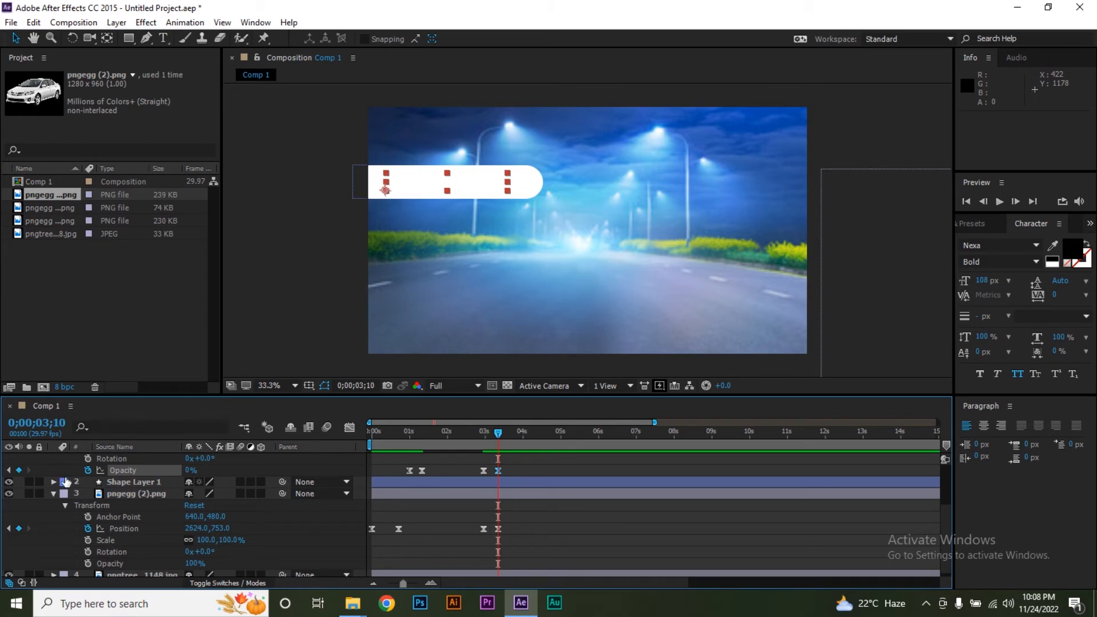
{"action": "left_click", "coordinate": [53, 494]}
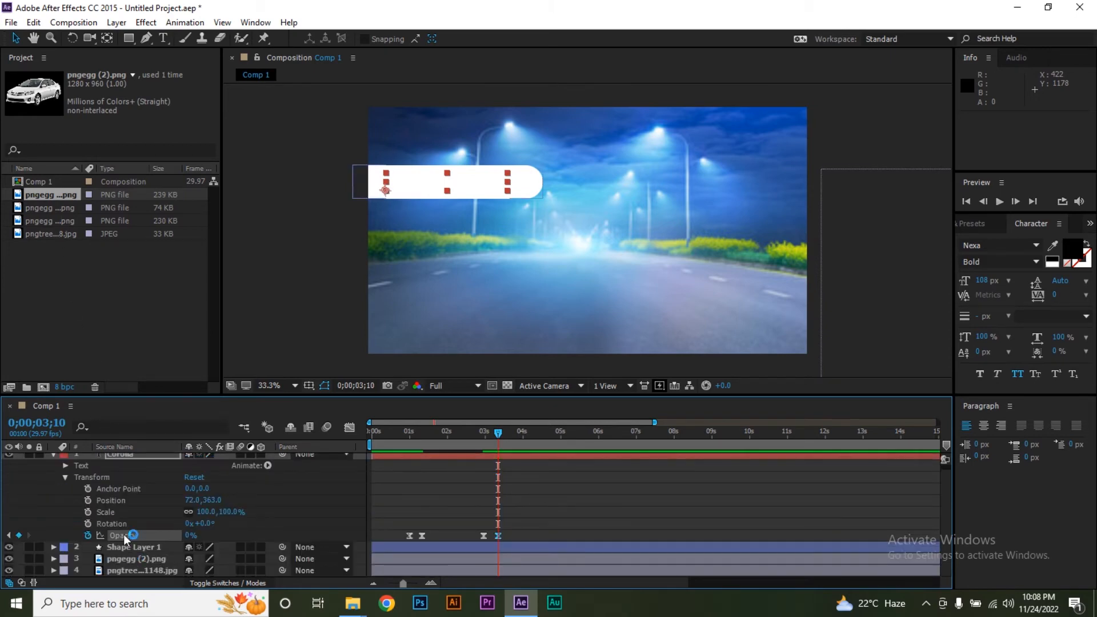
{"action": "scroll", "coordinate": [104, 466], "scroll_direction": "up", "scroll_amount": 1}
{"action": "left_click", "coordinate": [53, 459]}
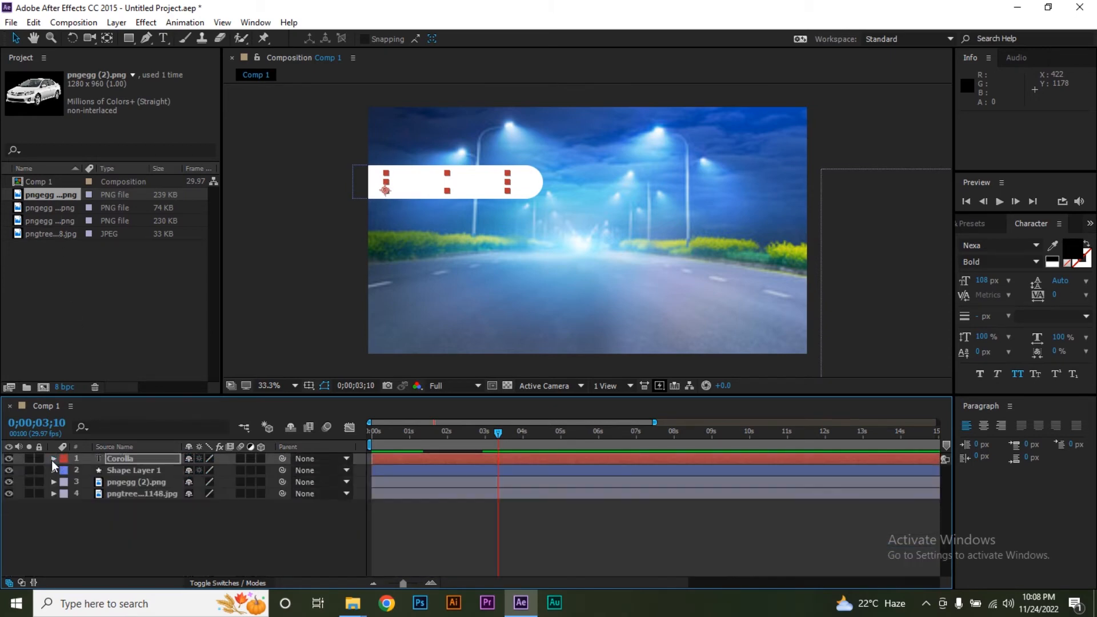
Place pngegg (3).png above the pngegg (2).png layer, enlarged to about 199% and positioned at about 1299.0, 657.0
{"action": "left_click", "coordinate": [120, 483]}
{"action": "left_click", "coordinate": [40, 208]}
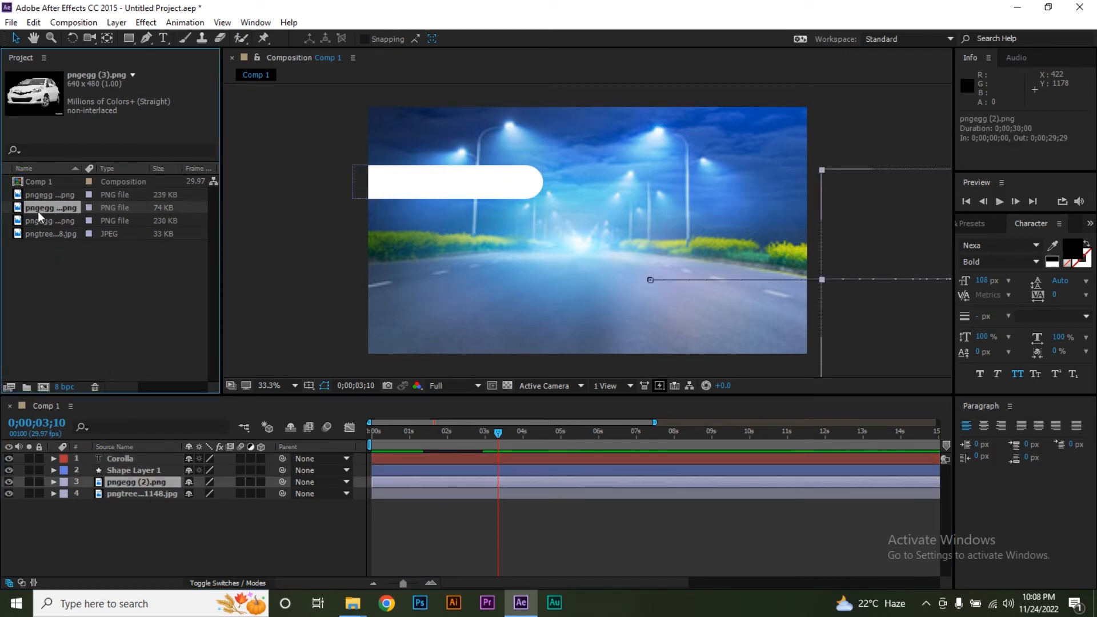
{"action": "left_click_drag", "start_coordinate": [46, 208], "coordinate": [127, 483]}
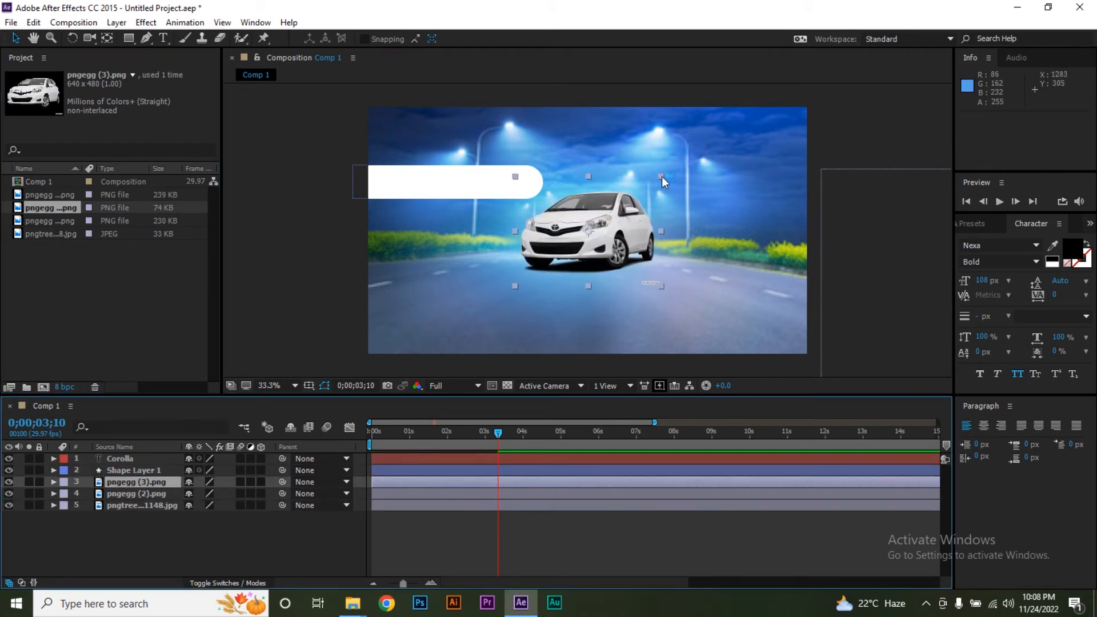
{"action": "left_click_drag", "start_coordinate": [661, 176], "coordinate": [734, 119]}
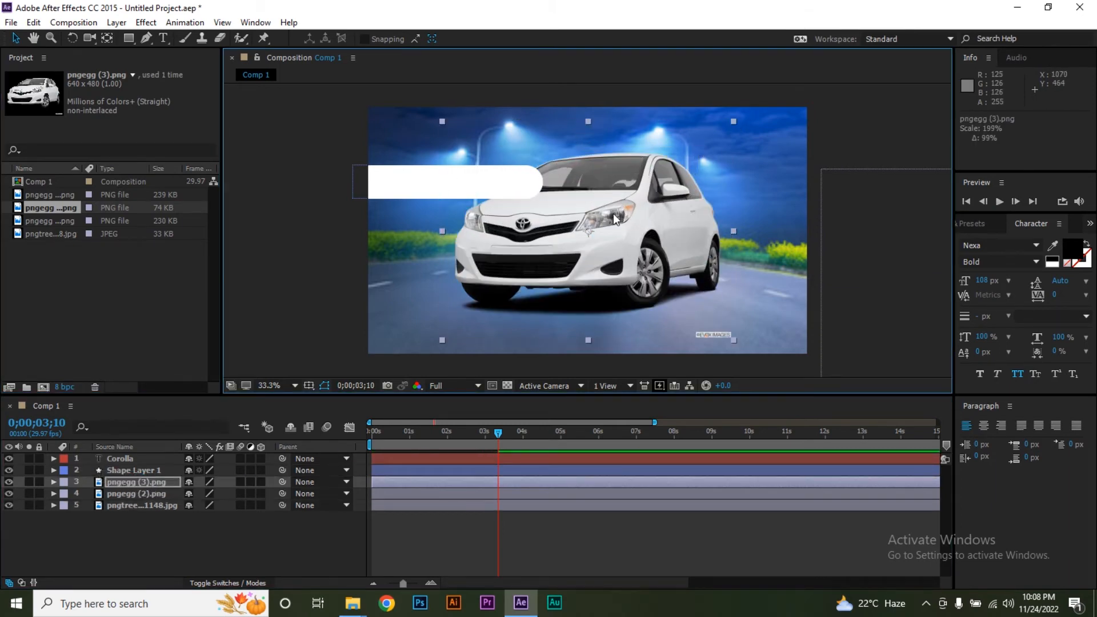
{"action": "left_click_drag", "start_coordinate": [630, 215], "coordinate": [690, 245]}
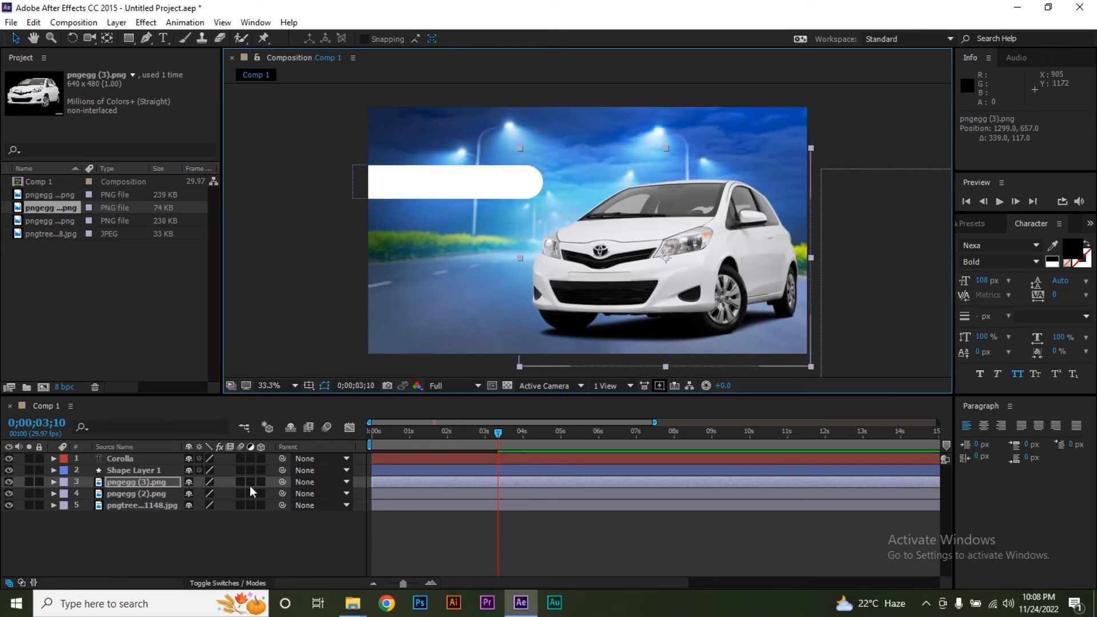
Keyframe the new car's Position at 0;00;03;10, and set it to 2685.0, 657.0 outside the frame at 0;00;03;00
{"action": "left_click", "coordinate": [53, 481]}
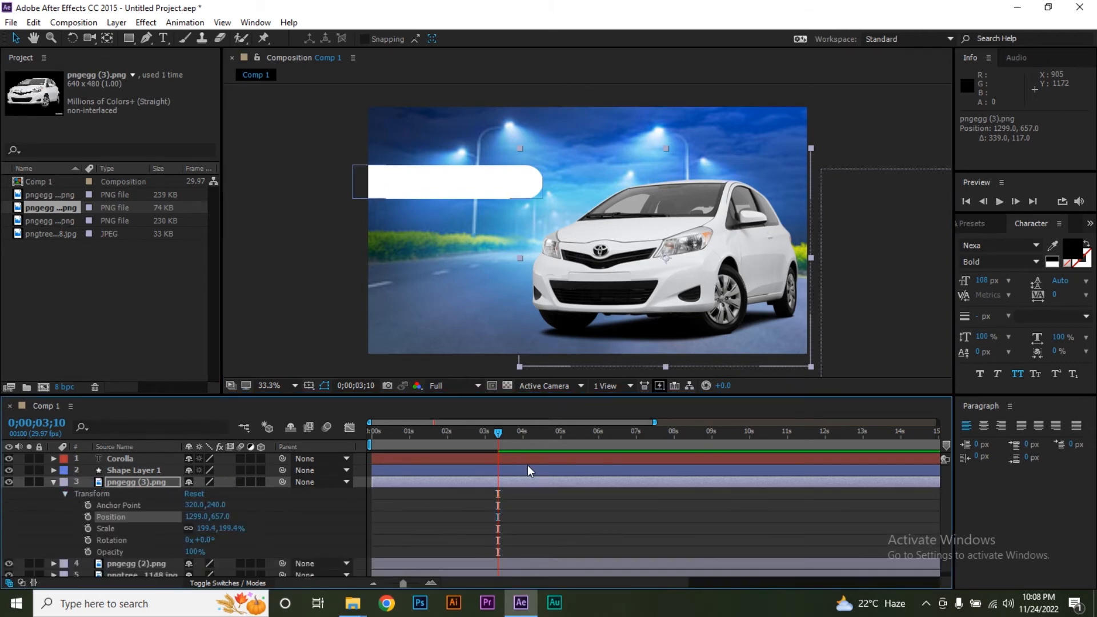
{"action": "left_click", "coordinate": [88, 516]}
{"action": "left_click", "coordinate": [486, 433]}
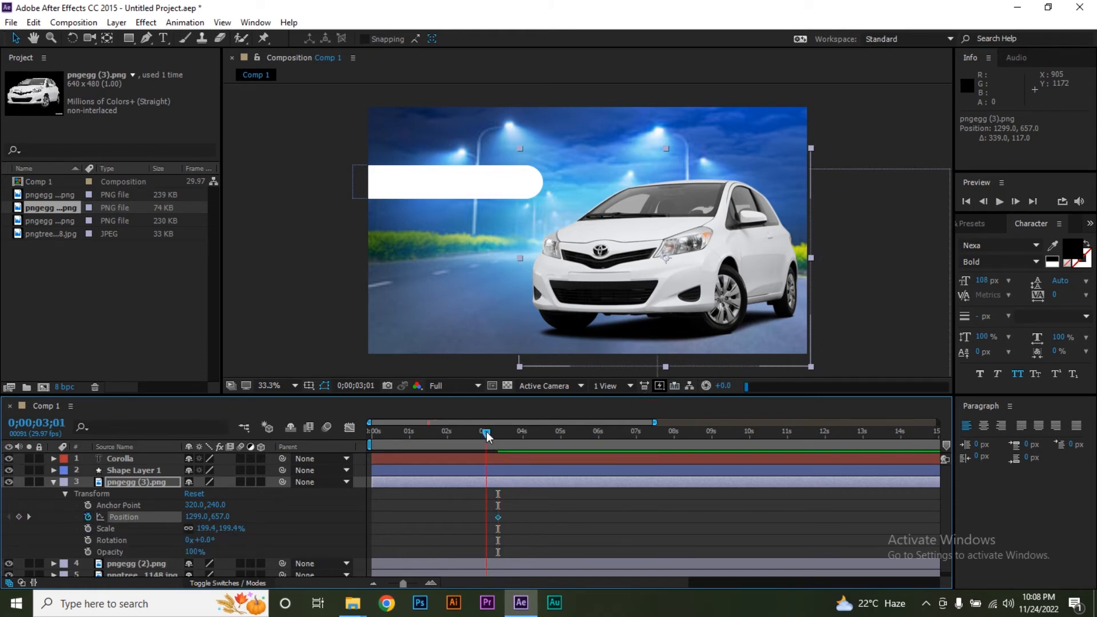
{"action": "left_click_drag", "start_coordinate": [486, 436], "coordinate": [485, 436]}
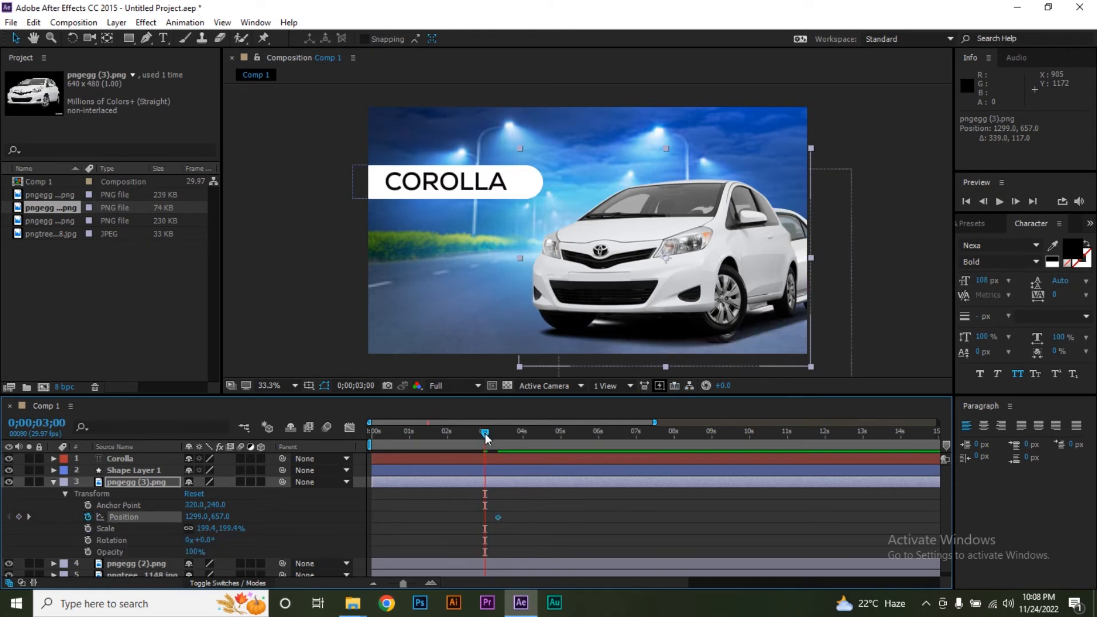
{"action": "left_click_drag", "start_coordinate": [207, 517], "coordinate": [1088, 462]}
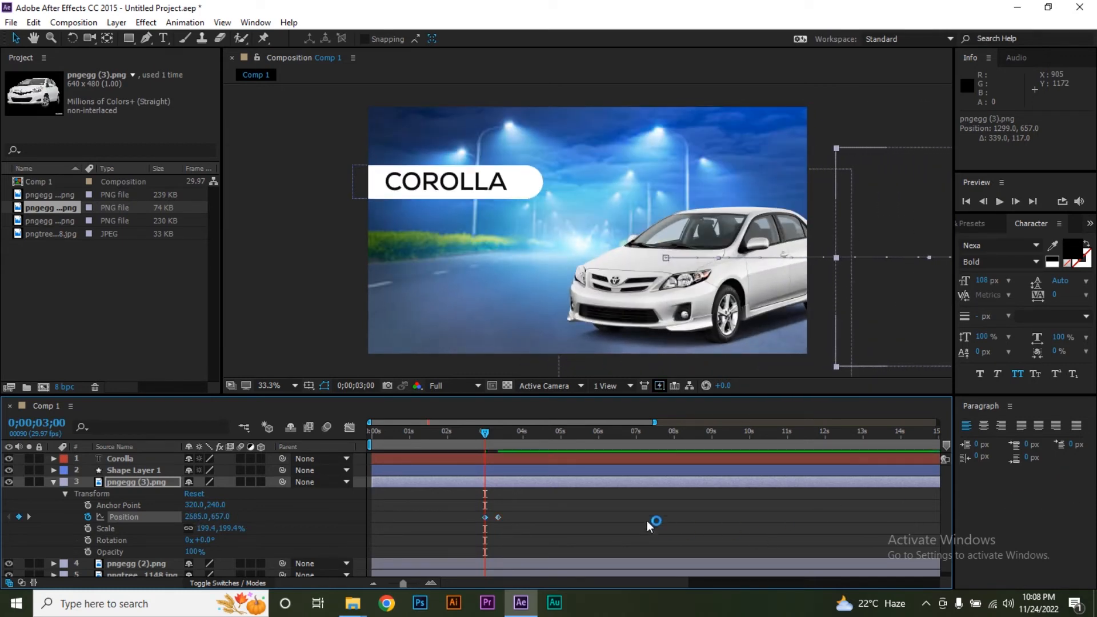
Apply Easy Ease to both Position keyframes of pngegg (3).png
{"action": "left_click_drag", "start_coordinate": [456, 505], "coordinate": [538, 532]}
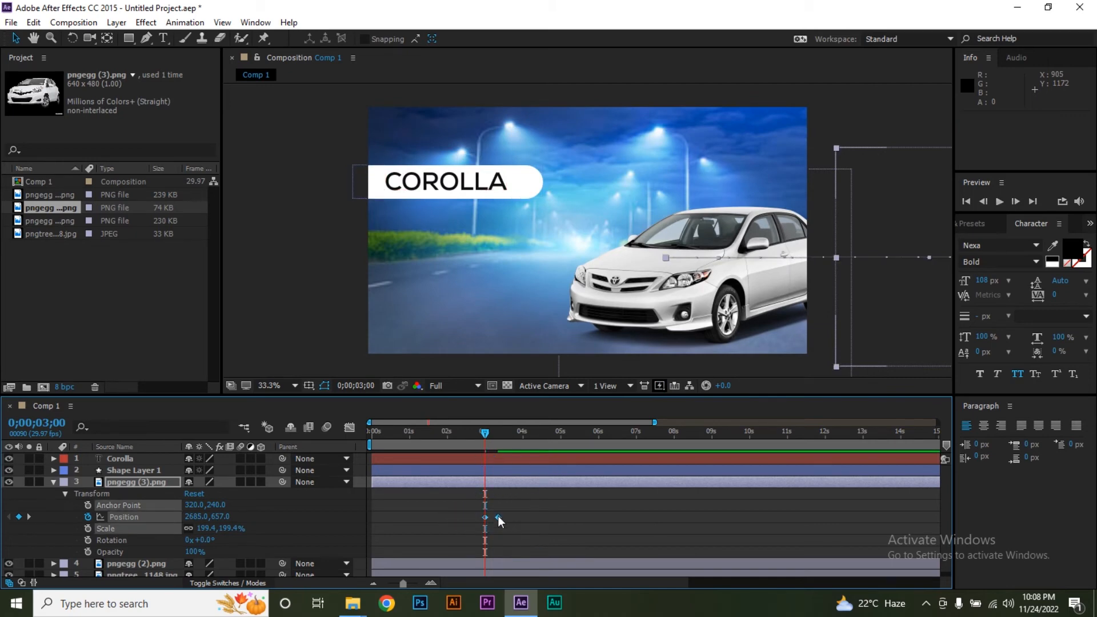
{"action": "right_click", "coordinate": [498, 516]}
{"action": "mouse_move", "coordinate": [559, 506]}
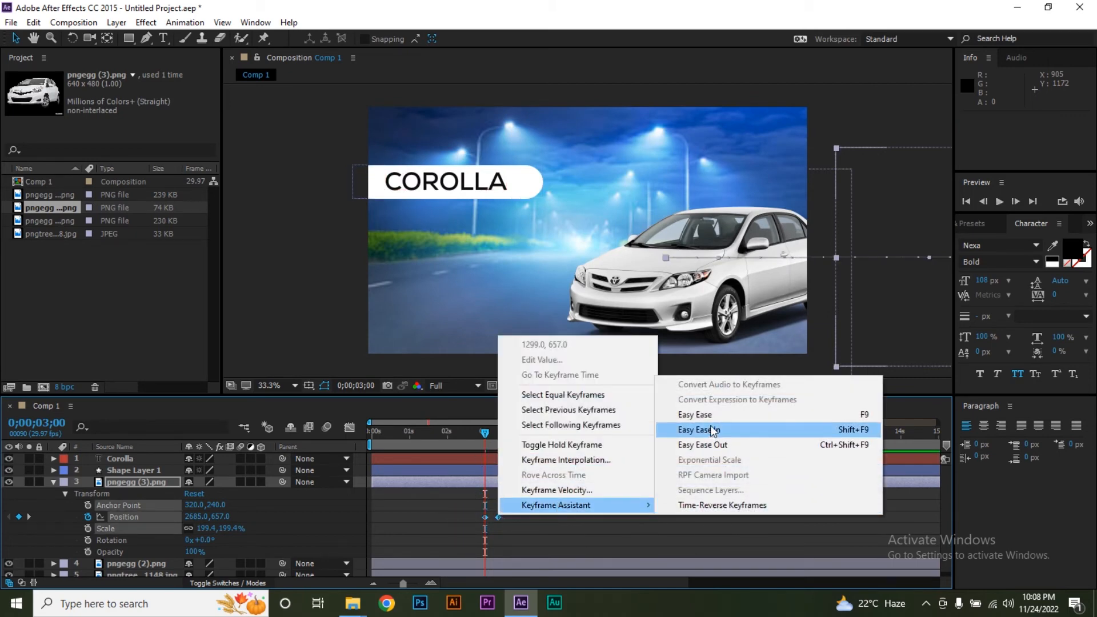
{"action": "left_click", "coordinate": [698, 414]}
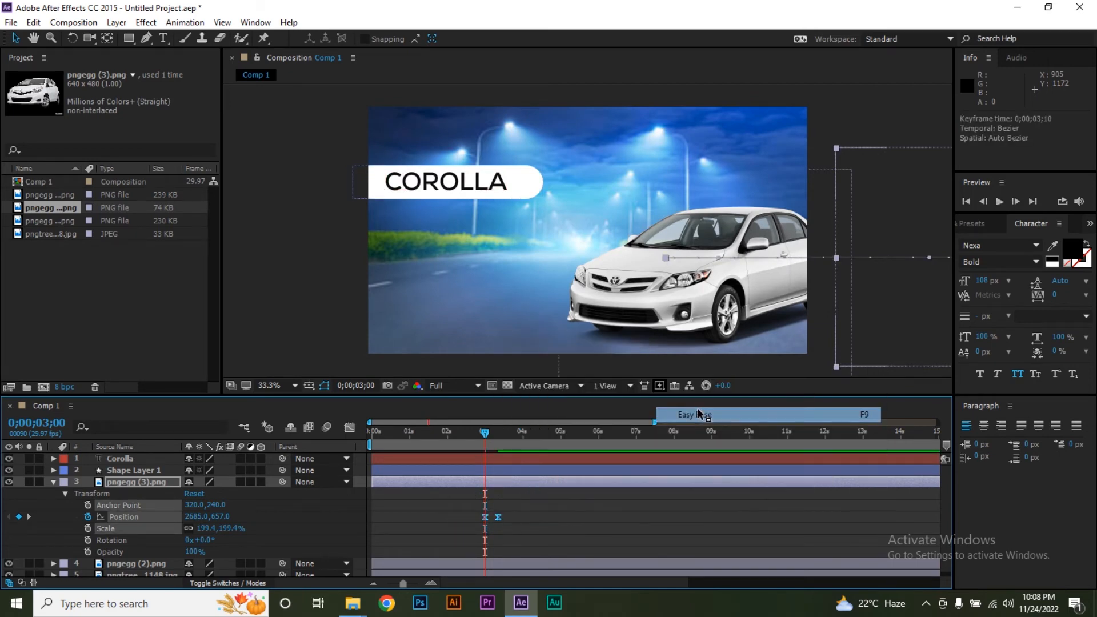
Reshape the new car's speed curve in the Graph Editor so its peak lies close to the first Position keyframe
{"action": "left_click", "coordinate": [349, 427]}
{"action": "left_click", "coordinate": [485, 548]}
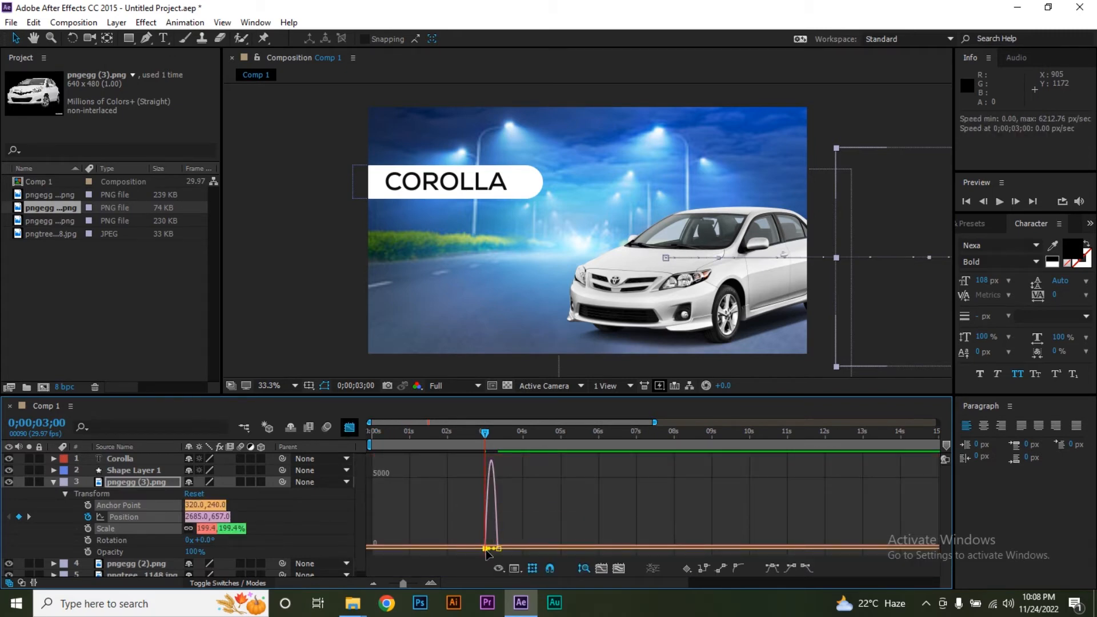
{"action": "key", "text": "equal"}
{"action": "key", "text": "equal"}
{"action": "key", "text": "equal"}
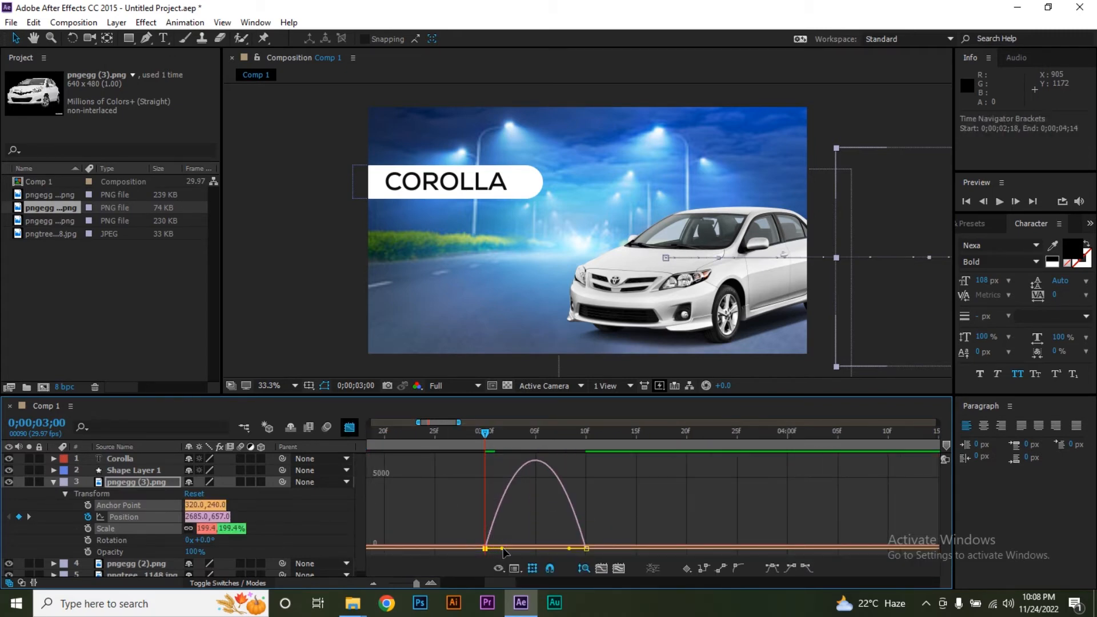
{"action": "mouse_move", "coordinate": [501, 549]}
{"action": "left_mouse_down"}
{"action": "mouse_move", "coordinate": [560, 534]}
{"action": "mouse_move", "coordinate": [560, 550]}
{"action": "mouse_move", "coordinate": [492, 530]}
{"action": "left_mouse_up"}
{"action": "left_click", "coordinate": [350, 428]}
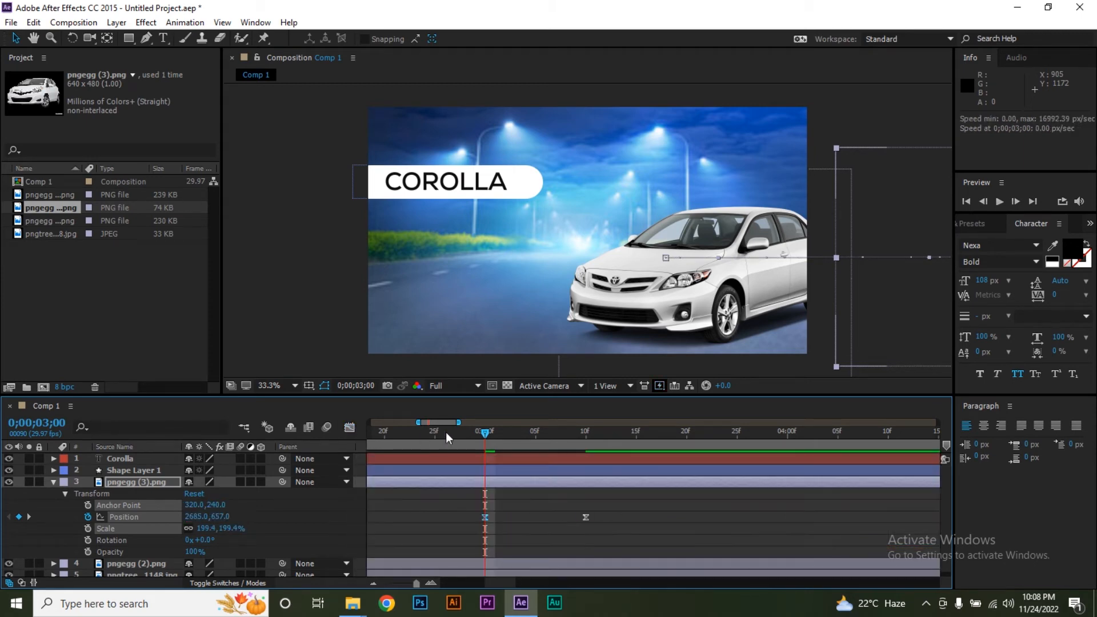
Preview the first car leaving and the new car driving in
{"action": "key", "text": "minus"}
{"action": "key", "text": "minus"}
{"action": "key", "text": "minus"}
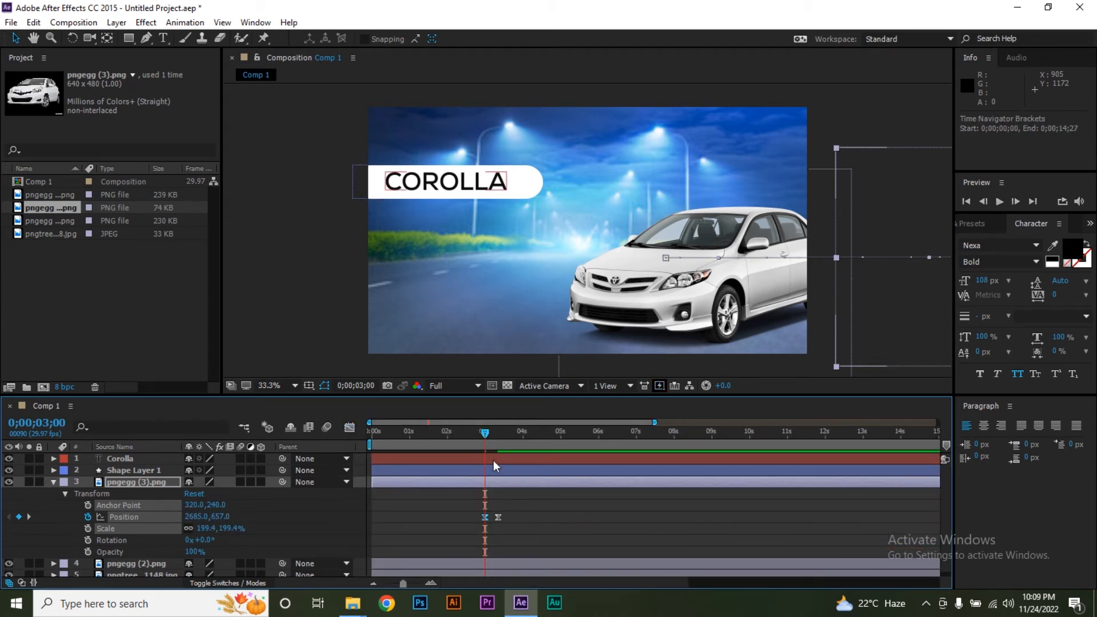
{"action": "key", "text": "space"}
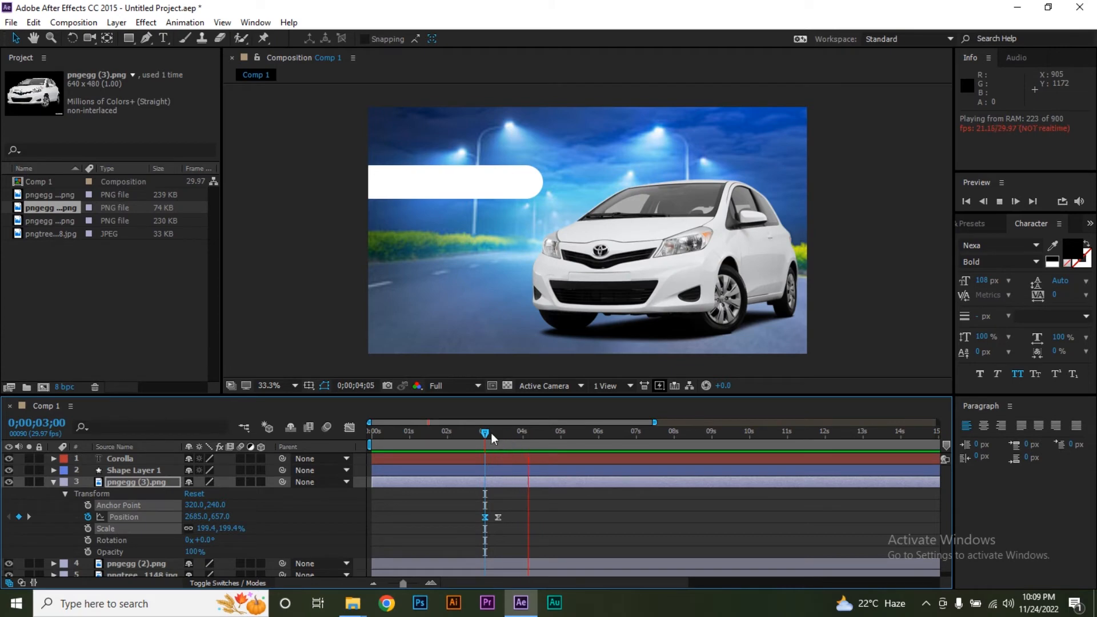
Move the new car's second Position keyframe to just before 0;00;03;23 and preview the slower entrance
{"action": "left_click_drag", "start_coordinate": [492, 433], "coordinate": [523, 435]}
{"action": "key", "text": "="}
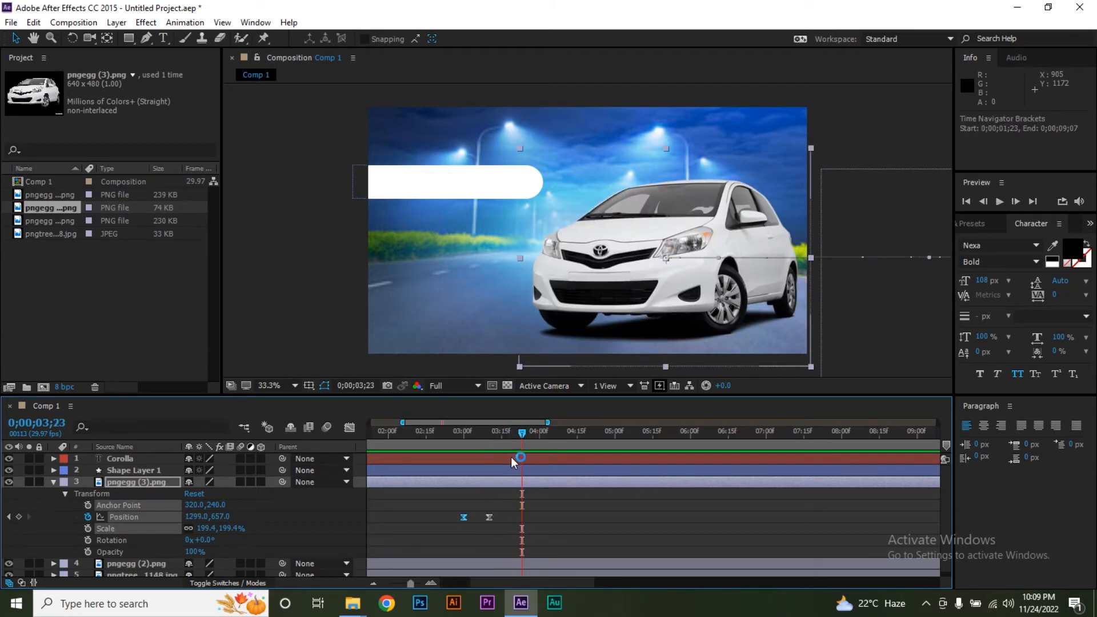
{"action": "left_click_drag", "start_coordinate": [489, 516], "coordinate": [518, 512]}
{"action": "key", "text": "space"}
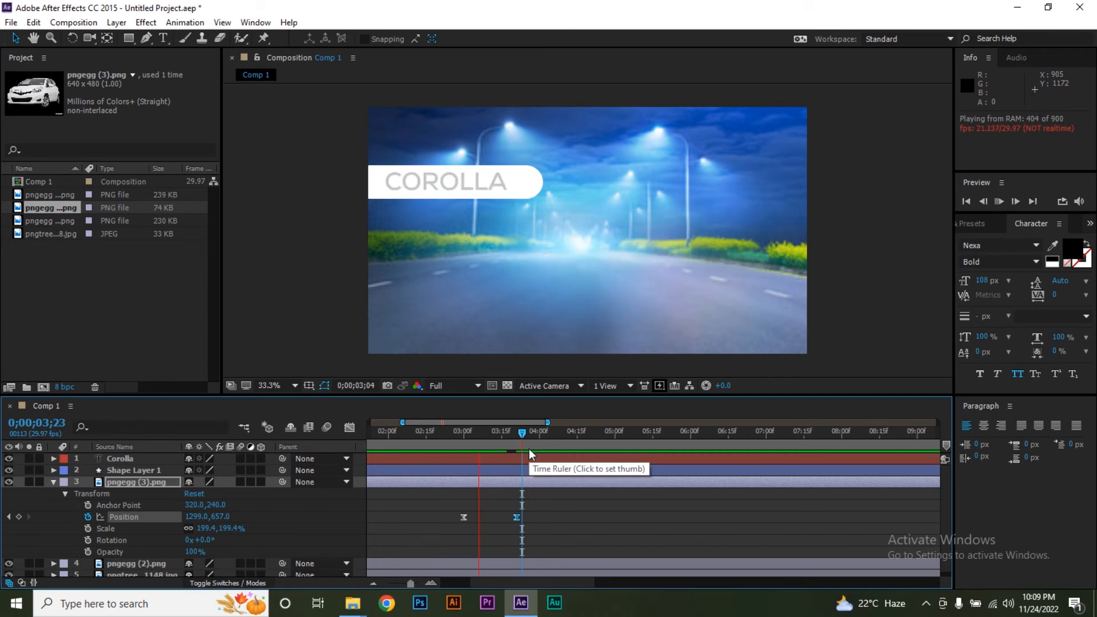
{"action": "key", "text": "space"}
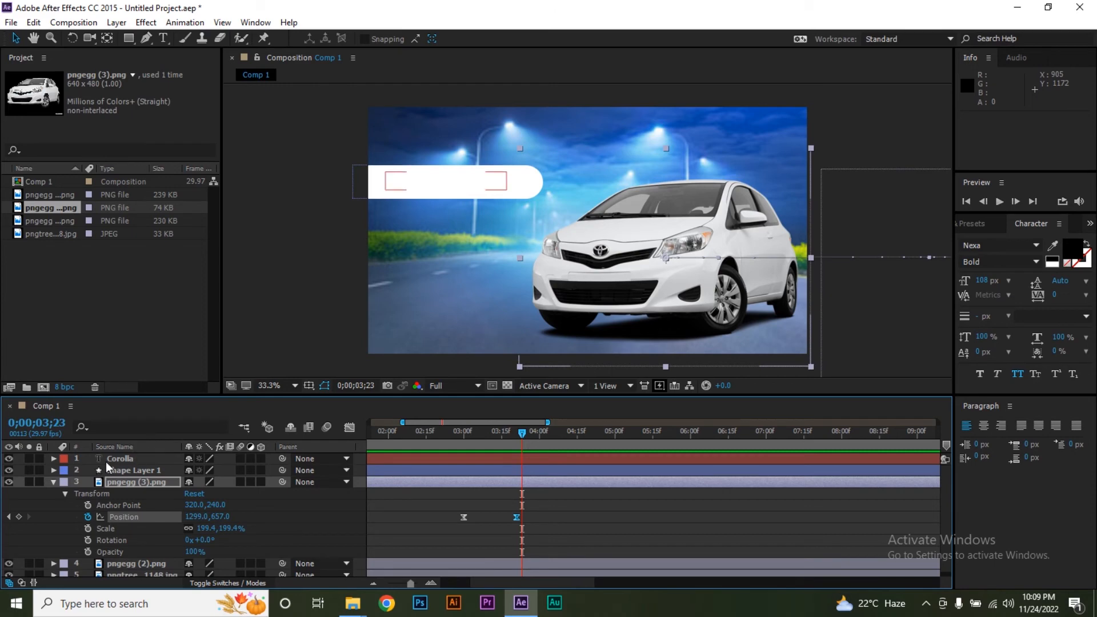
Collapse the pngegg (3).png layer and duplicate the Corolla text layer
{"action": "left_click", "coordinate": [53, 482]}
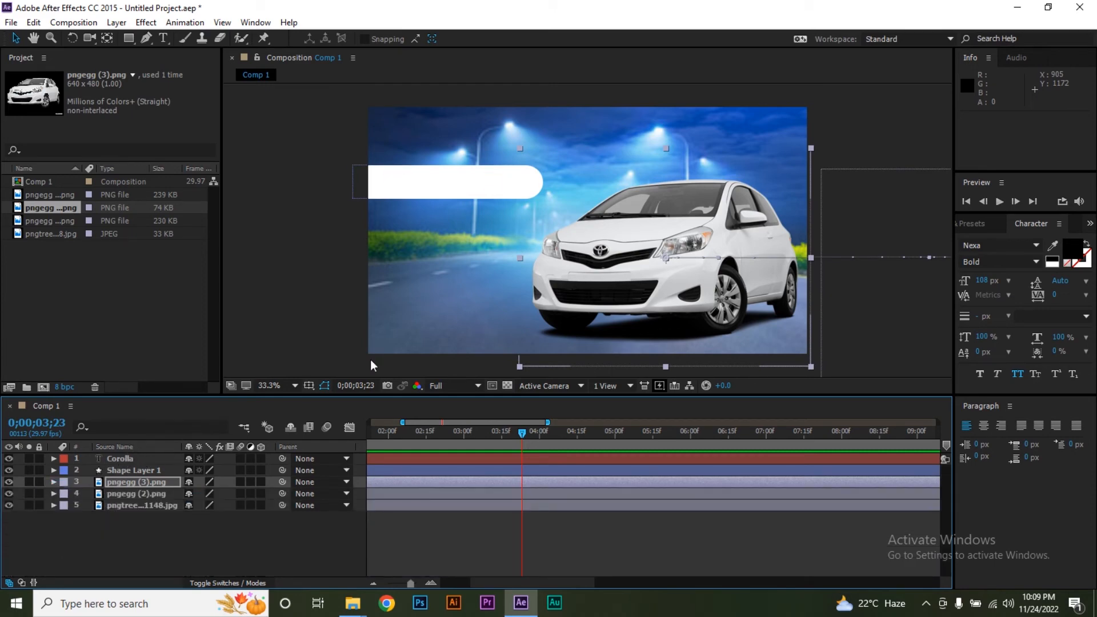
{"action": "left_click", "coordinate": [126, 459]}
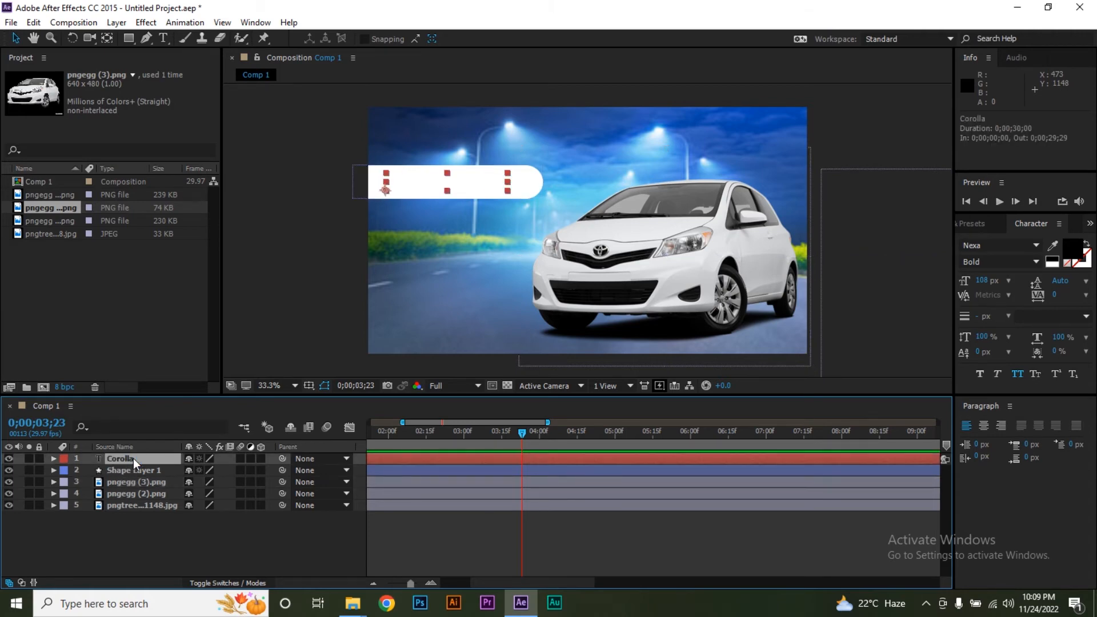
{"action": "key", "text": "ctrl+d"}
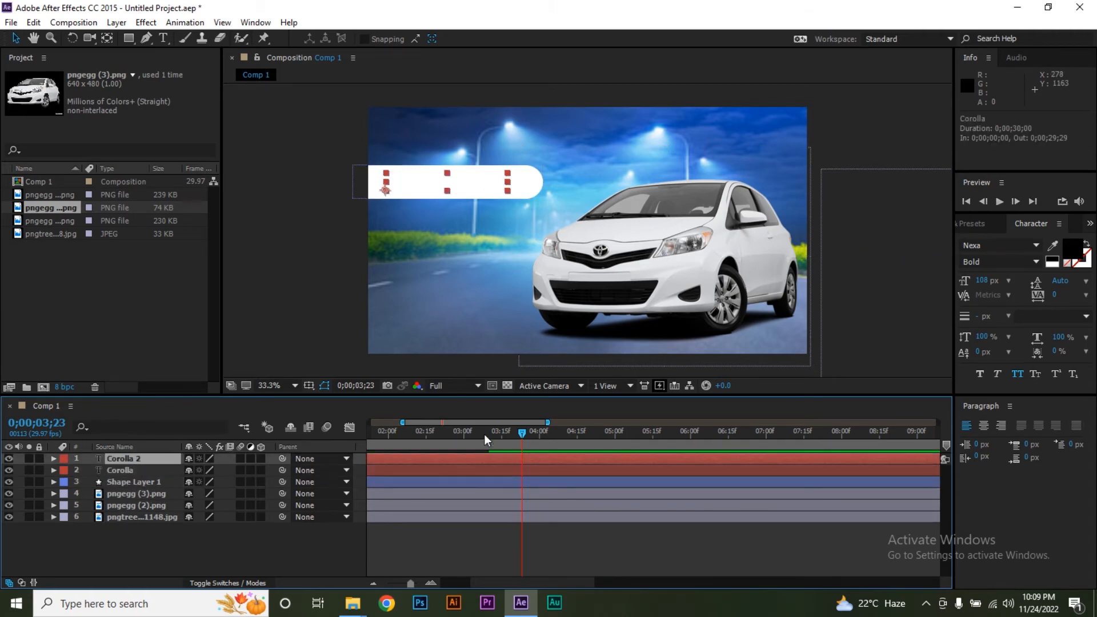
Reveal the Opacity keyframes of both Corolla layers and set the current time to 0;00;03;11, at the first title's last Opacity keyframe
{"action": "key", "text": "semicolon"}
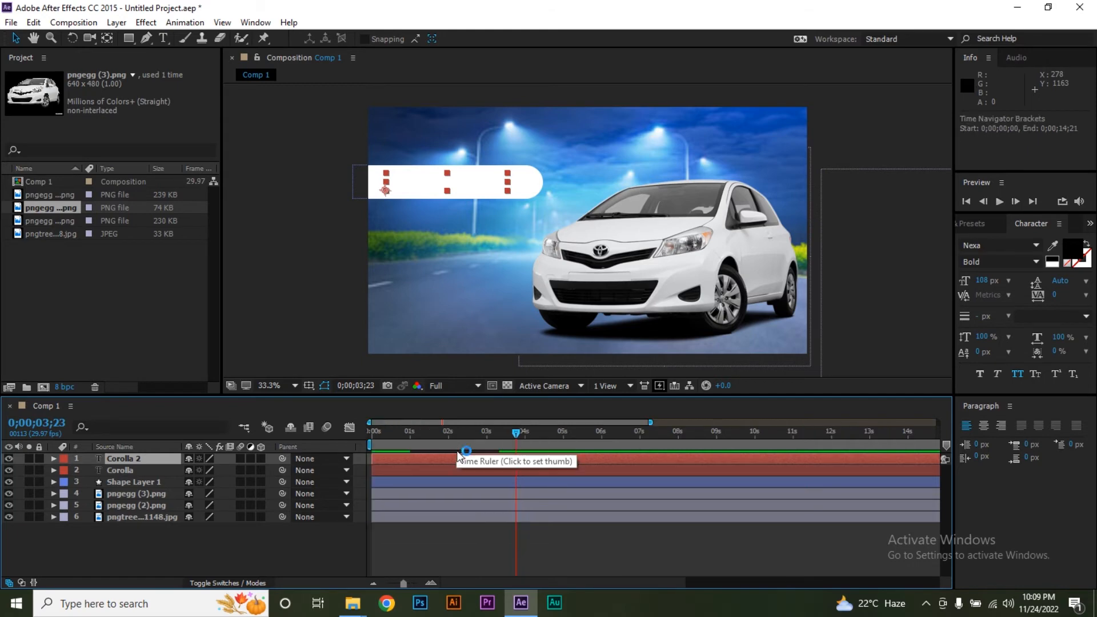
{"action": "left_click", "coordinate": [423, 436]}
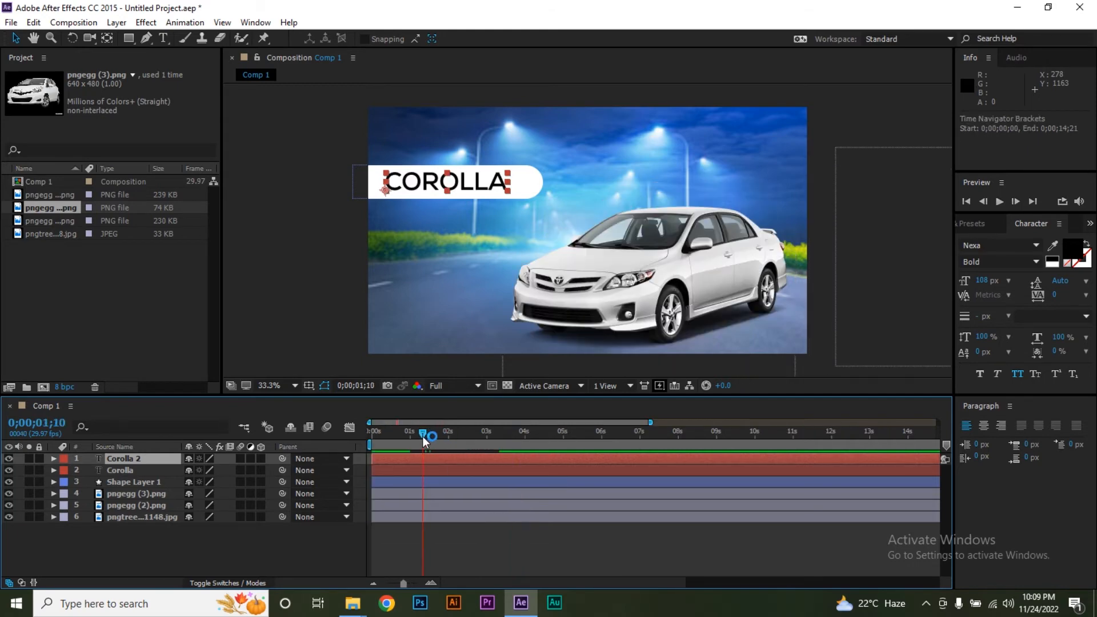
{"action": "key", "text": "F2"}
{"action": "left_click", "coordinate": [54, 470]}
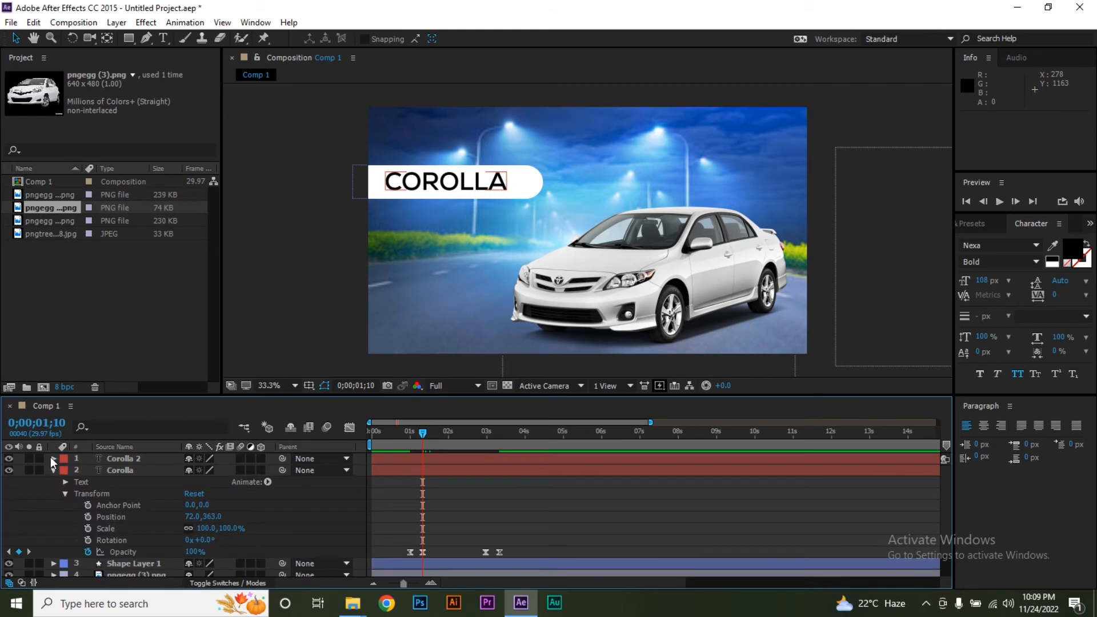
{"action": "left_click", "coordinate": [52, 458]}
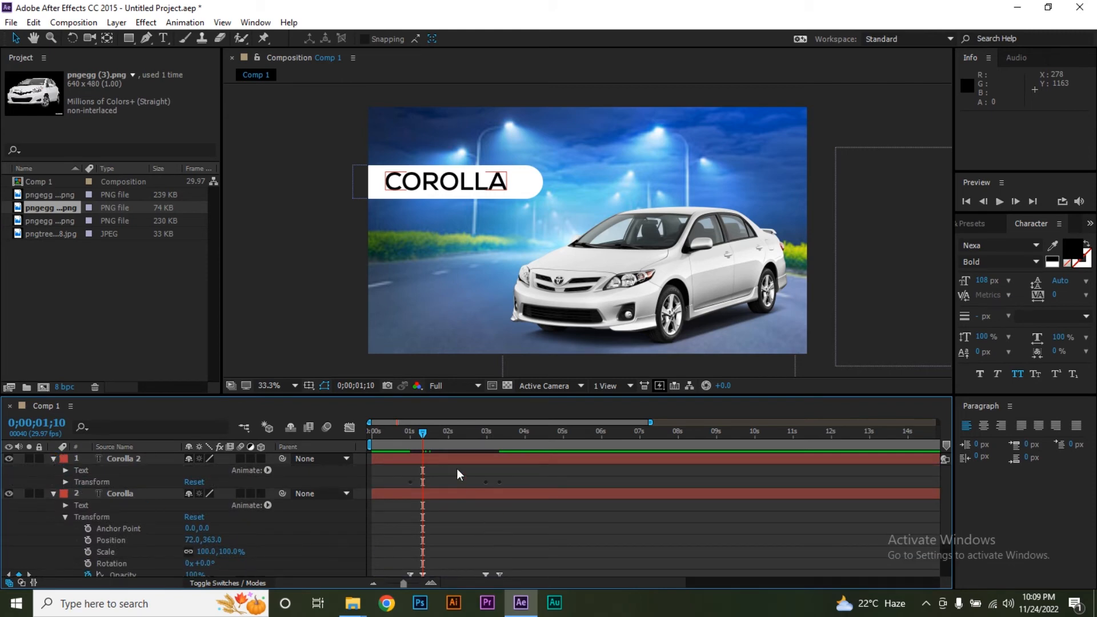
{"action": "left_click", "coordinate": [502, 433]}
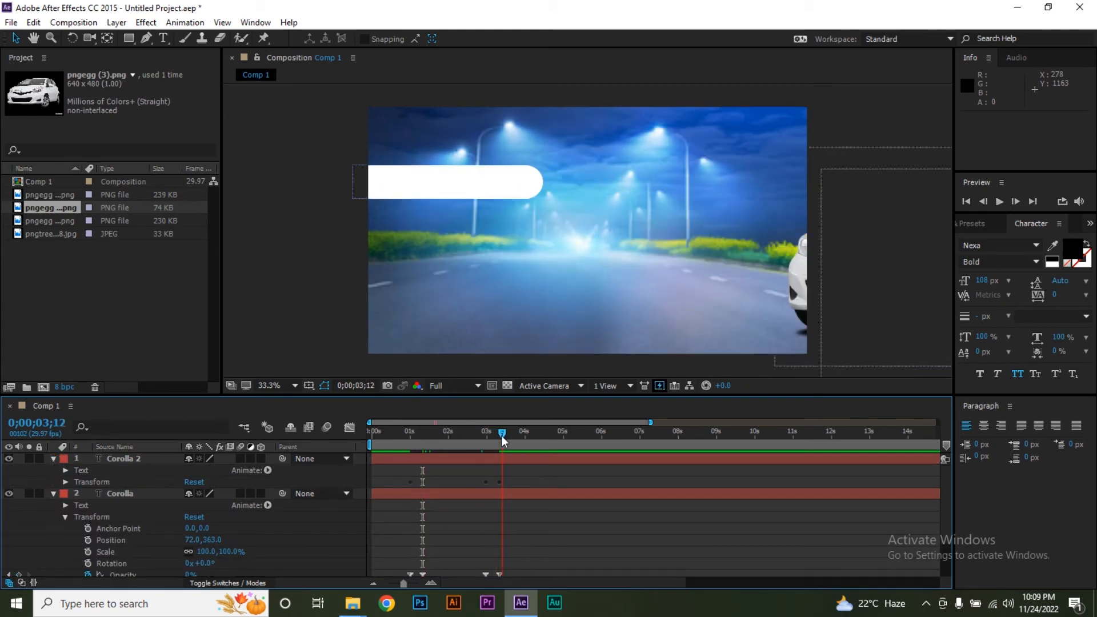
{"action": "left_click_drag", "start_coordinate": [501, 435], "coordinate": [501, 435]}
{"action": "left_click", "coordinate": [125, 458]}
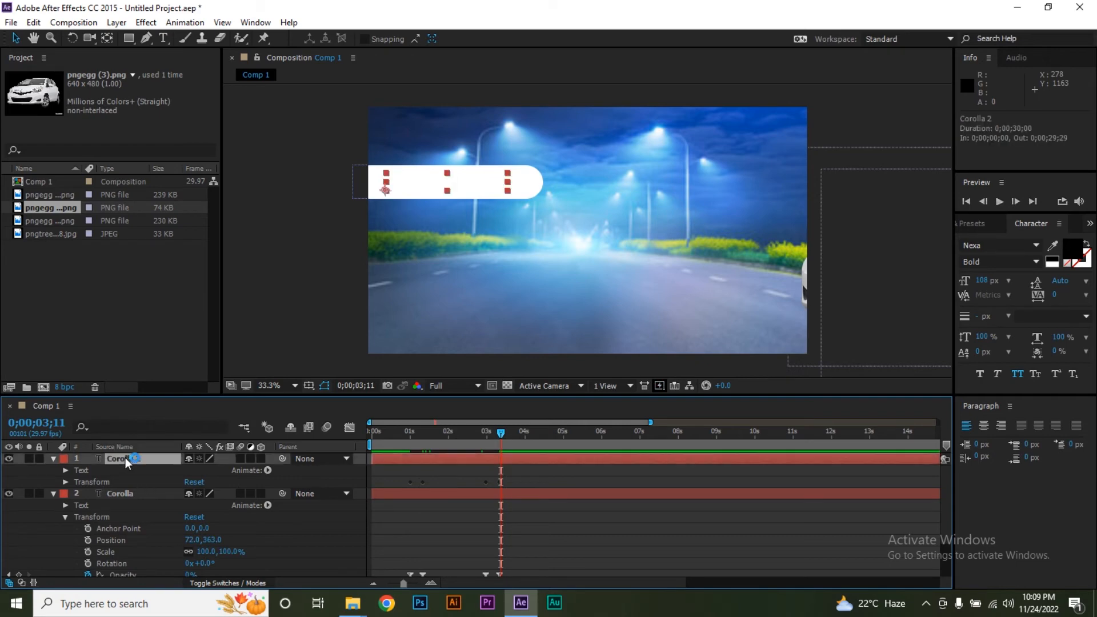
{"action": "left_click", "coordinate": [65, 483]}
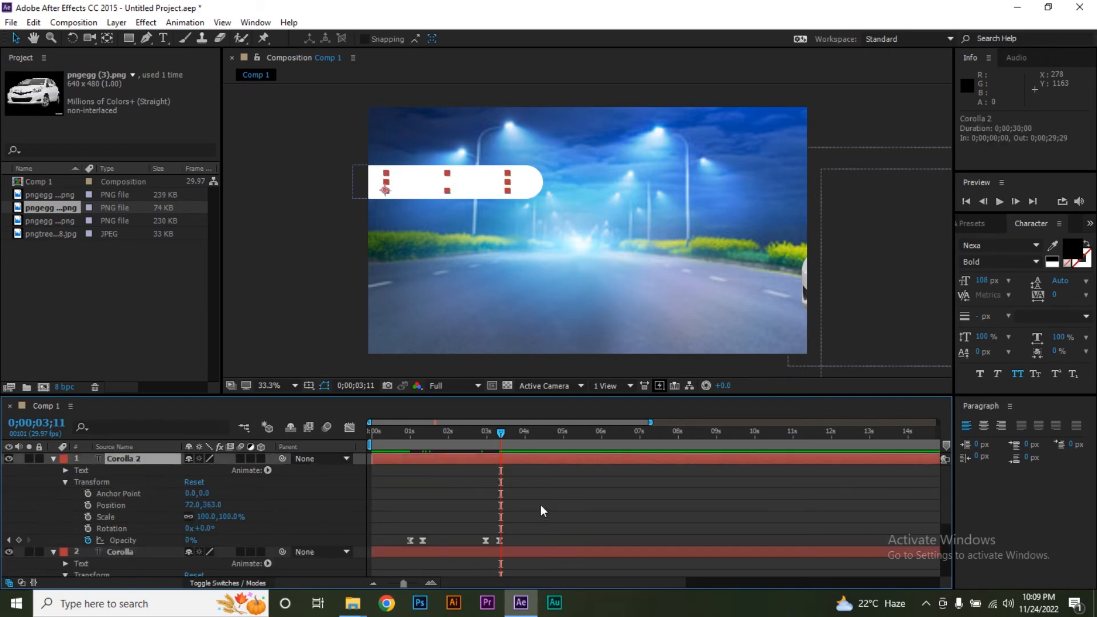
Shift the Corolla 2 layer later in time so its first Opacity keyframe falls at 0;00;03;11
{"action": "scroll", "coordinate": [525, 502], "scroll_direction": "down", "scroll_amount": 3}
{"action": "scroll", "coordinate": [497, 496], "scroll_direction": "up", "scroll_amount": 3}
{"action": "left_click_drag", "start_coordinate": [396, 460], "coordinate": [487, 454]}
{"action": "key", "text": "equal"}
{"action": "key", "text": "equal"}
{"action": "key", "text": "equal"}
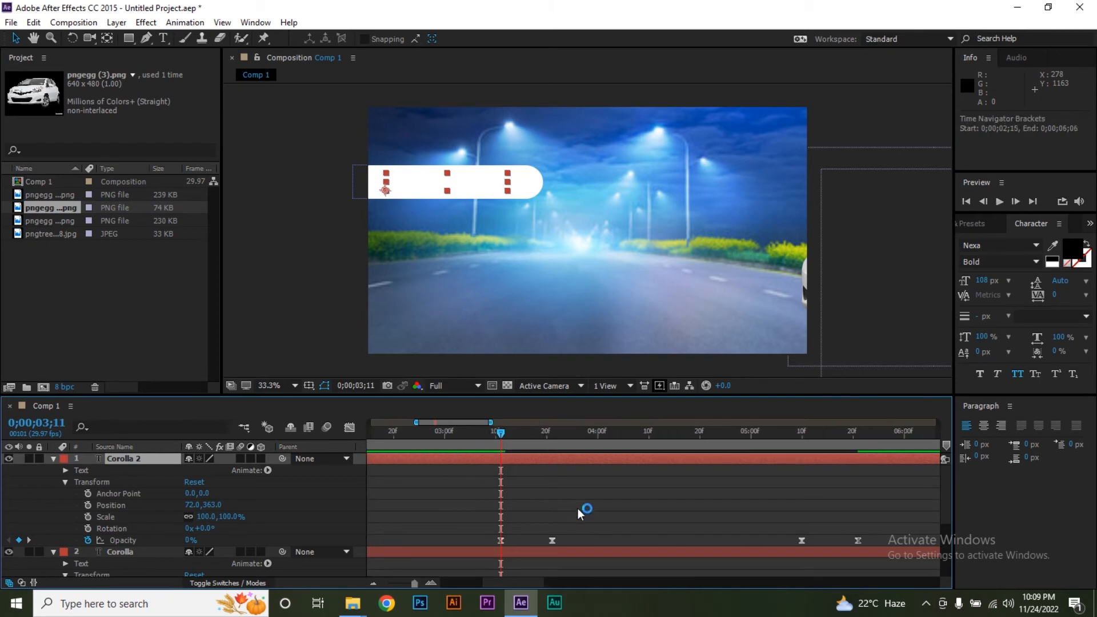
{"action": "key", "text": "minus"}
{"action": "key", "text": "minus"}
{"action": "key", "text": "minus"}
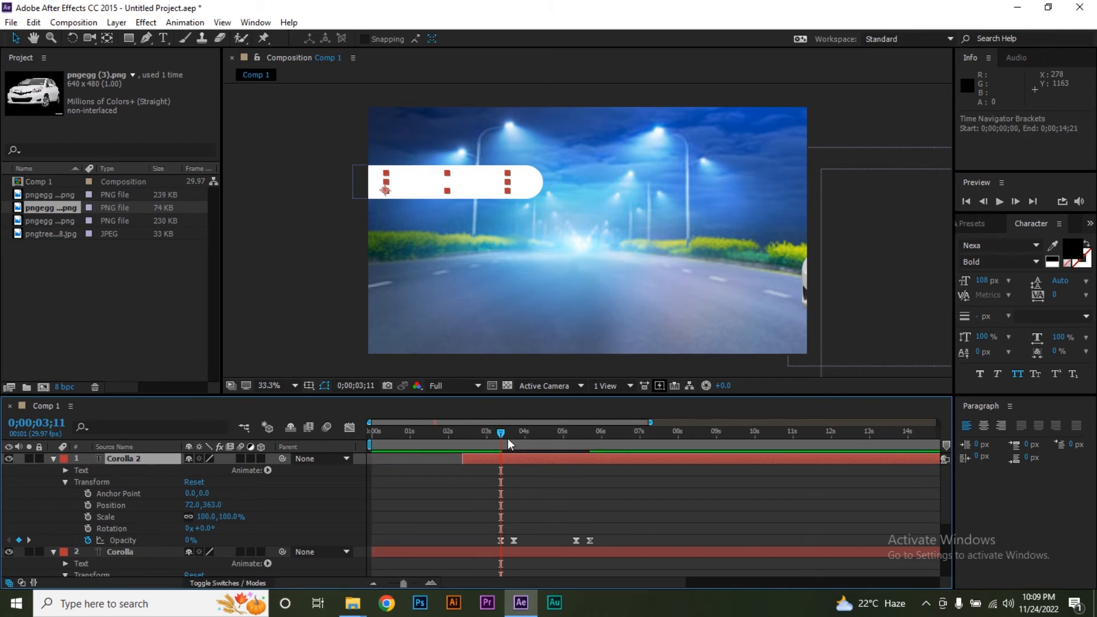
Go to 0;00;04;09 and replace the duplicated title's text with "Vitz"
{"action": "mouse_move", "coordinate": [505, 432]}
{"action": "left_mouse_down"}
{"action": "mouse_move", "coordinate": [522, 434]}
{"action": "mouse_move", "coordinate": [458, 434]}
{"action": "mouse_move", "coordinate": [540, 430]}
{"action": "left_mouse_up"}
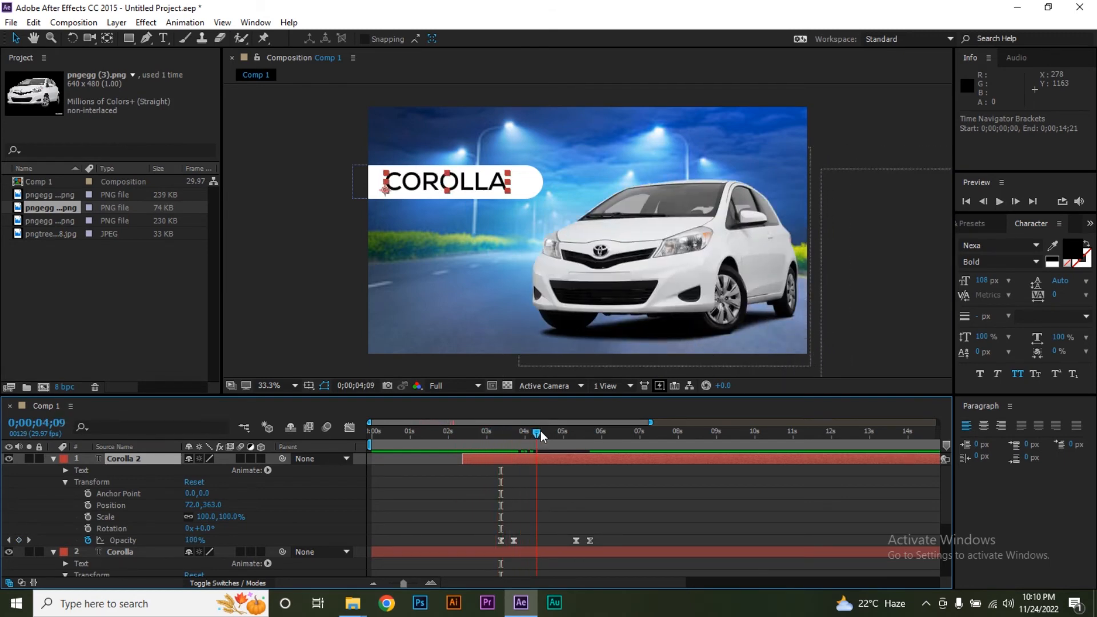
{"action": "left_click", "coordinate": [163, 38]}
{"action": "left_click", "coordinate": [418, 180]}
{"action": "key", "text": "ctrl+a"}
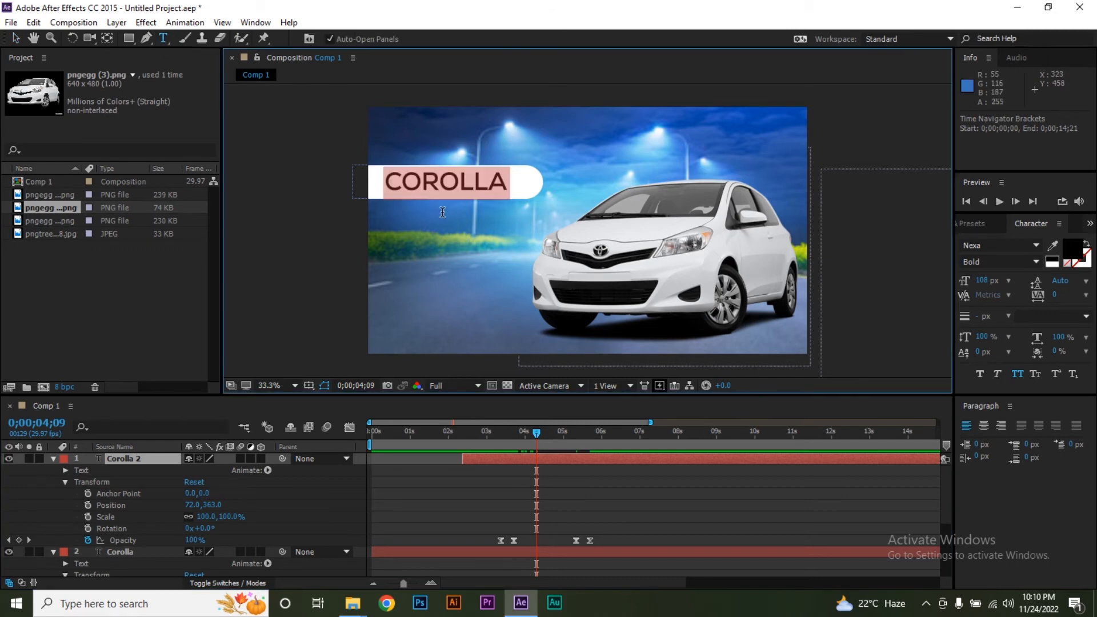
{"action": "type", "text": "Vits"}
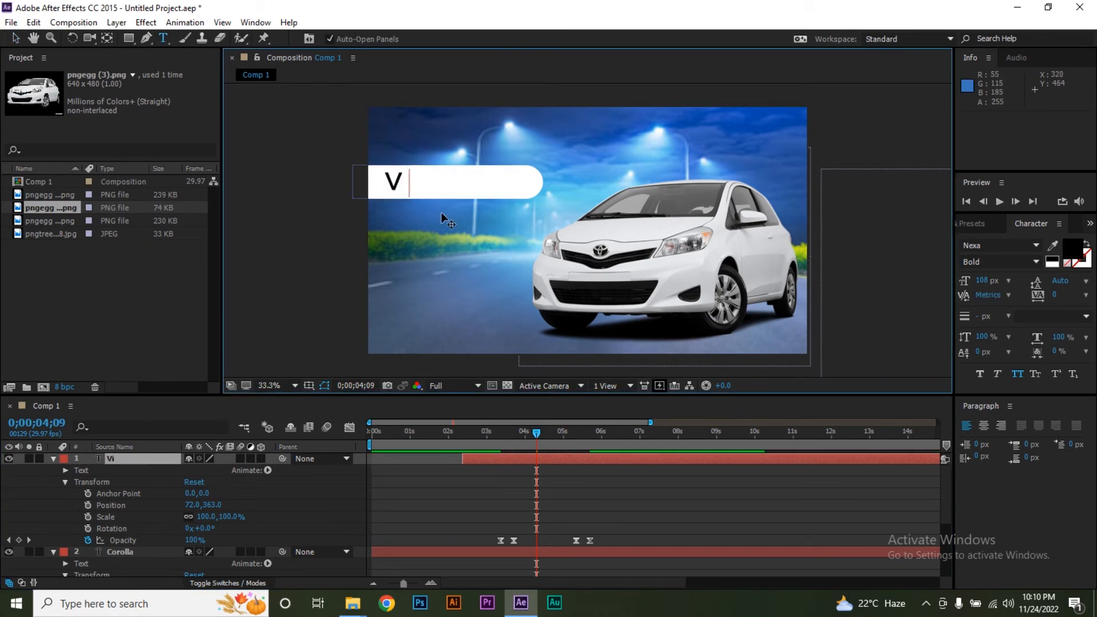
{"action": "key", "text": "BackSpace"}
{"action": "type", "text": "z"}
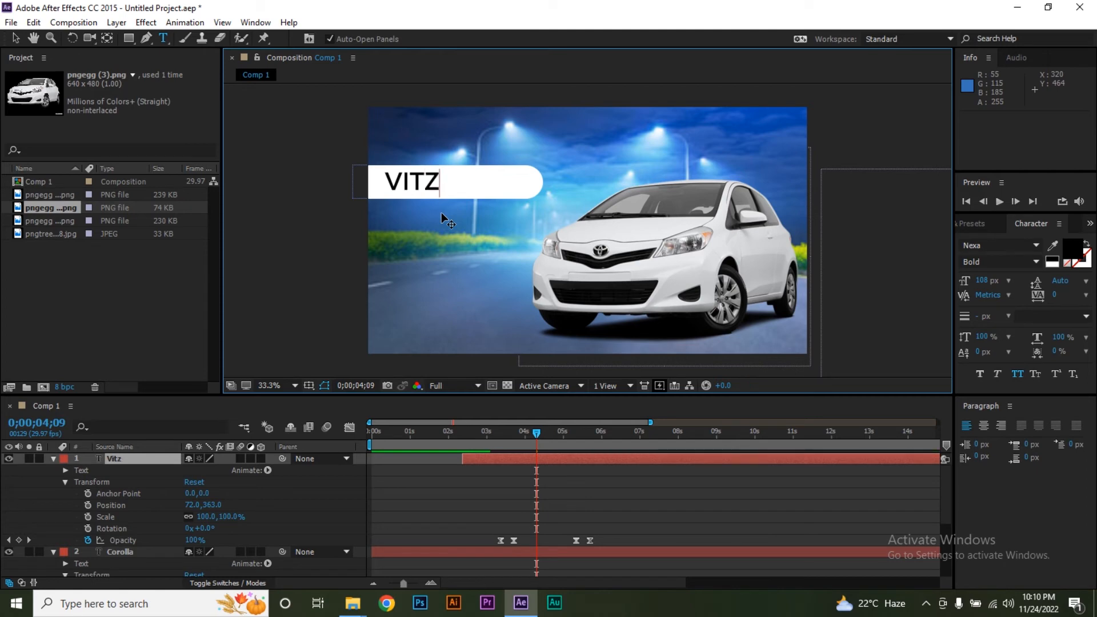
{"action": "left_click", "coordinate": [16, 40]}
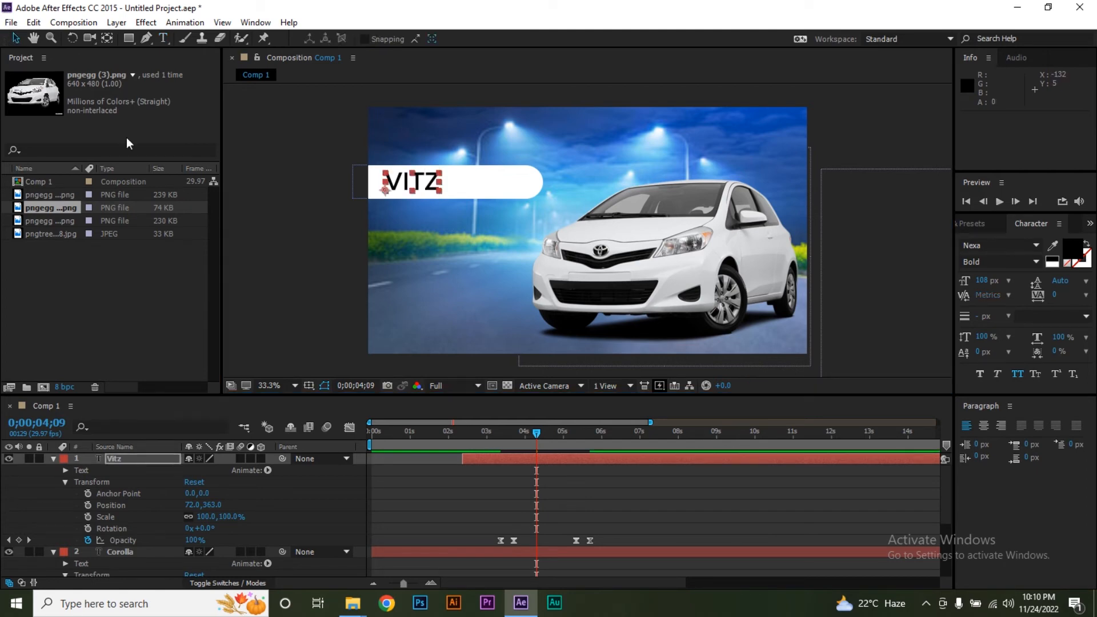
Preview the change from the first car and title to the second from 0;00;02;20
{"action": "left_click_drag", "start_coordinate": [536, 437], "coordinate": [474, 438]}
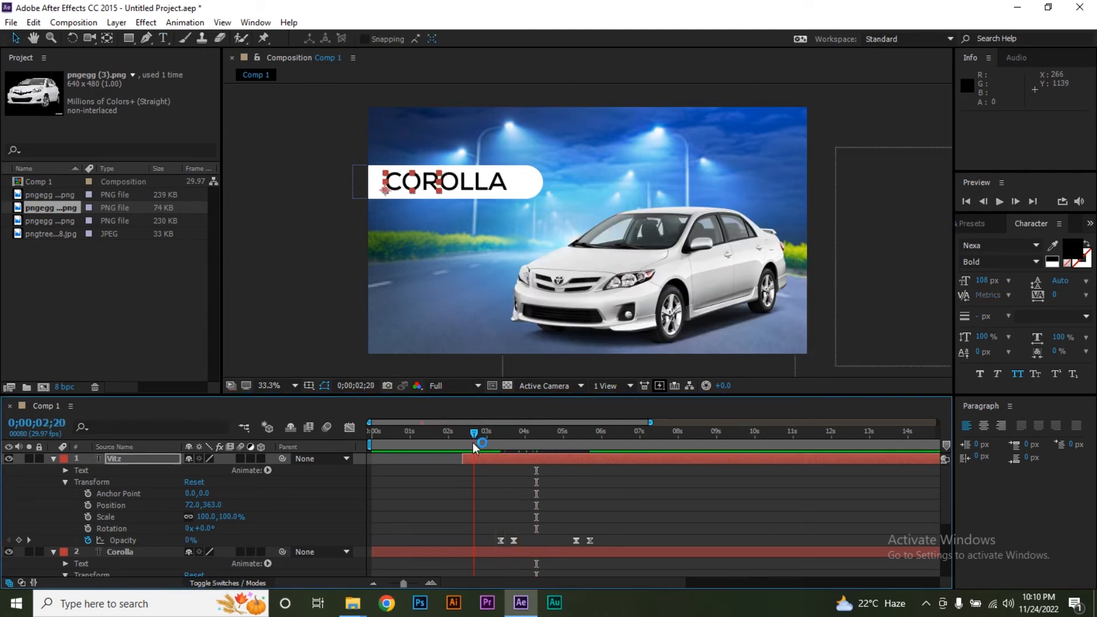
{"action": "key", "text": "space"}
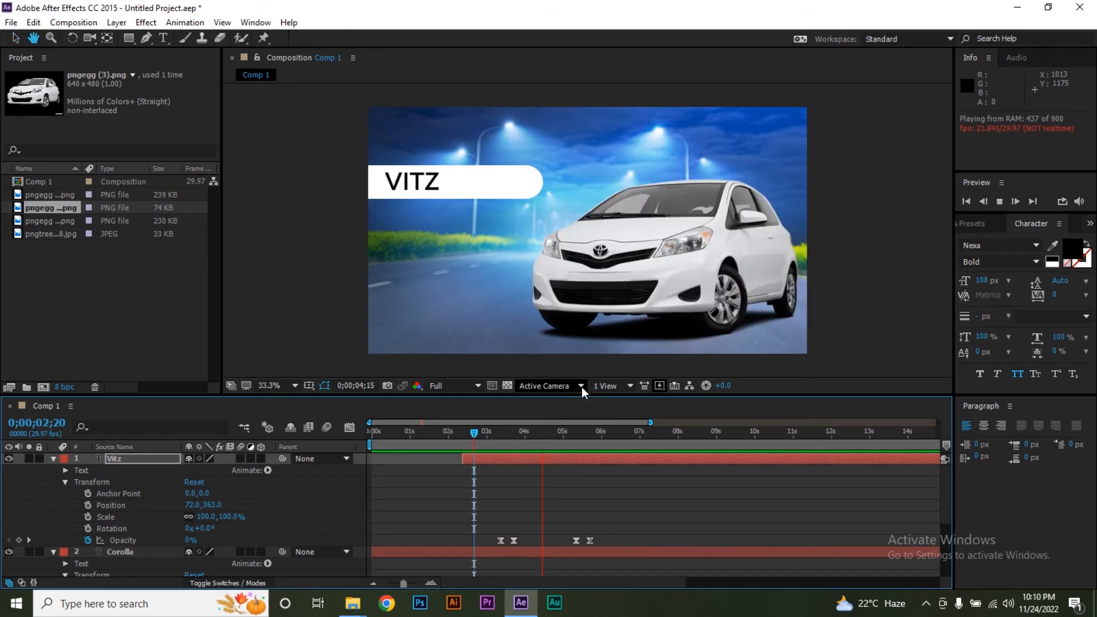
{"action": "left_click", "coordinate": [585, 437]}
Keyframe pngegg (3).png's Position at 0;00;05;10, and at 0;00;05;21 set it to 2659.0, 657.0 so the car leaves the frame
{"action": "left_click_drag", "start_coordinate": [585, 437], "coordinate": [579, 433]}
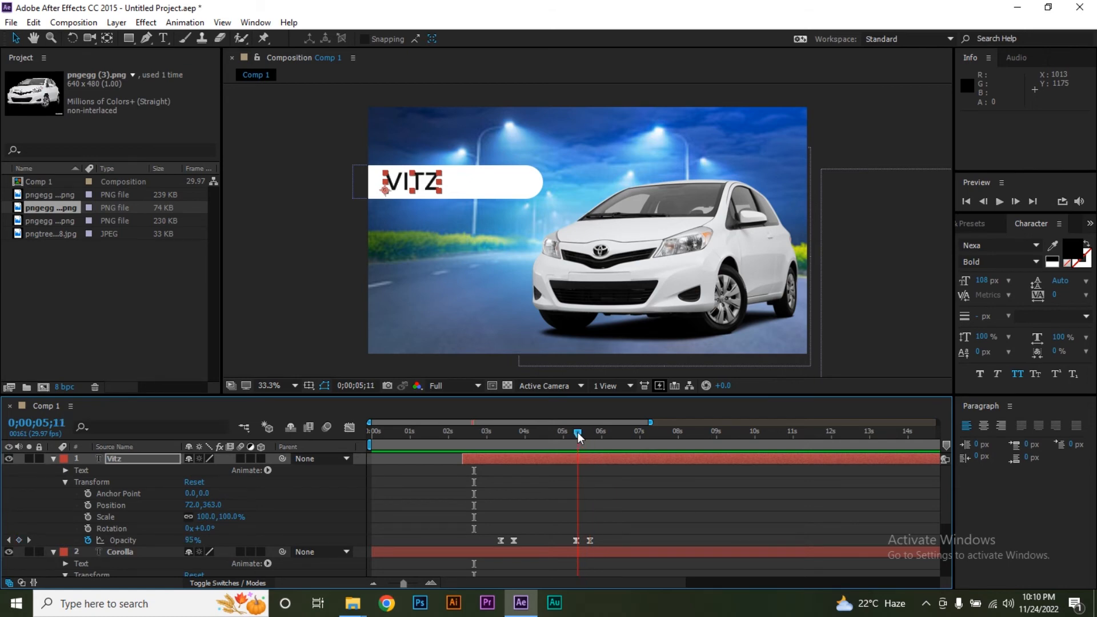
{"action": "key", "text": "equal"}
{"action": "key", "text": "equal"}
{"action": "key", "text": "equal"}
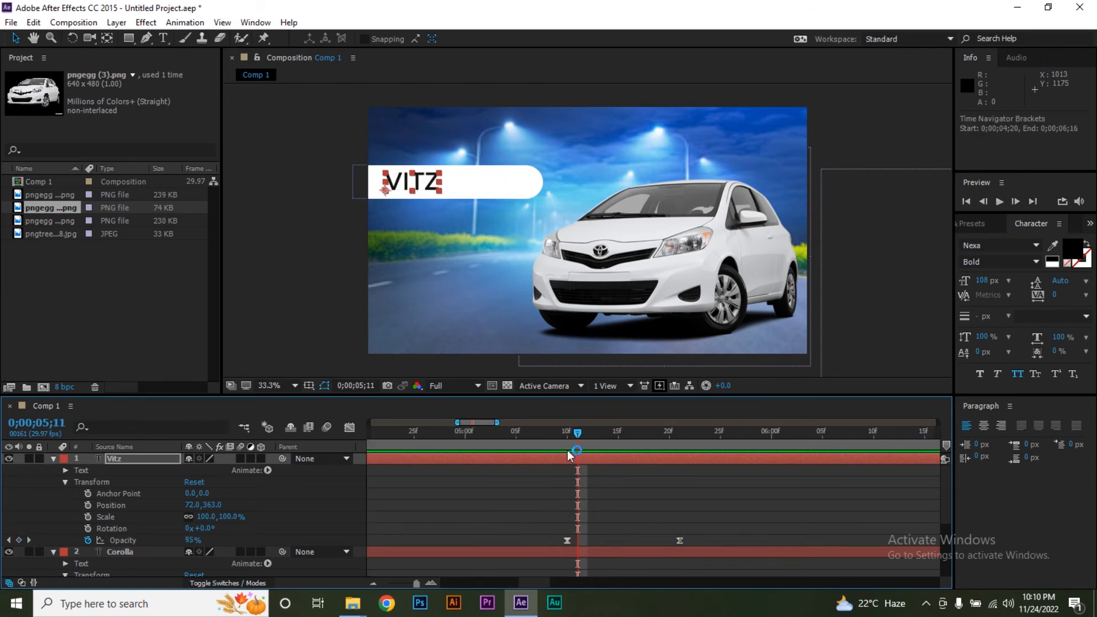
{"action": "left_click", "coordinate": [565, 438]}
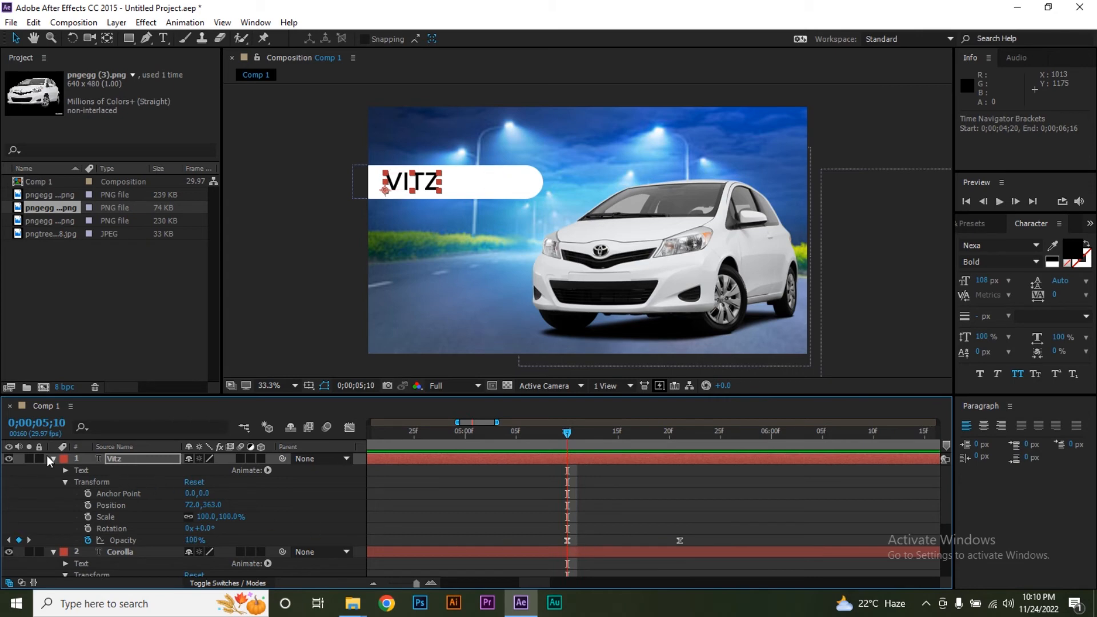
{"action": "left_click", "coordinate": [53, 552]}
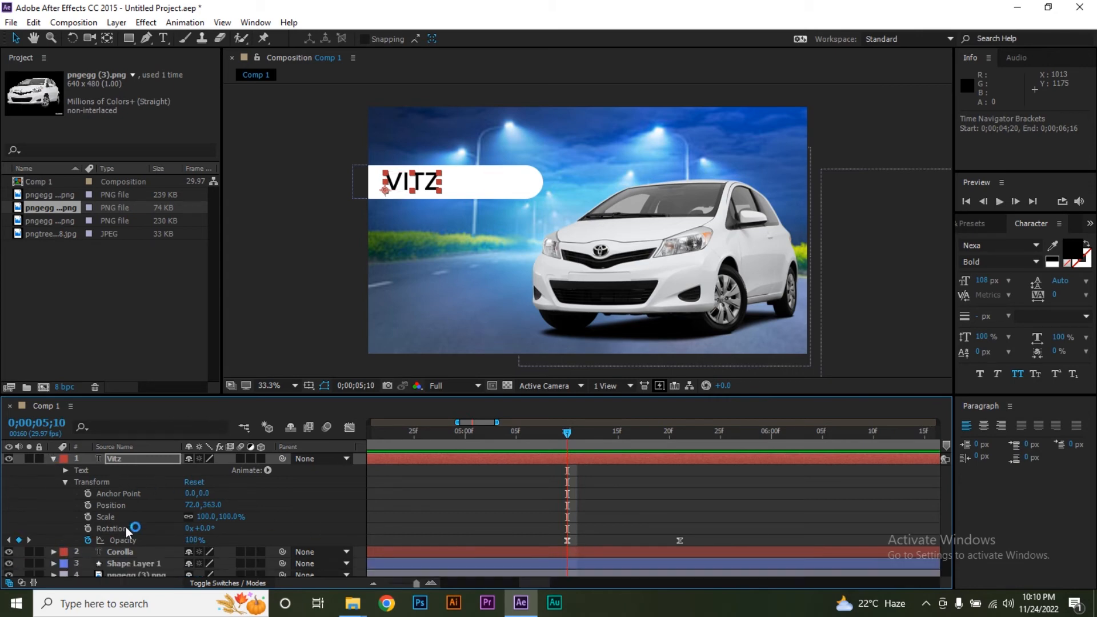
{"action": "scroll", "coordinate": [133, 534], "scroll_direction": "down", "scroll_amount": 2}
{"action": "left_click", "coordinate": [130, 560]}
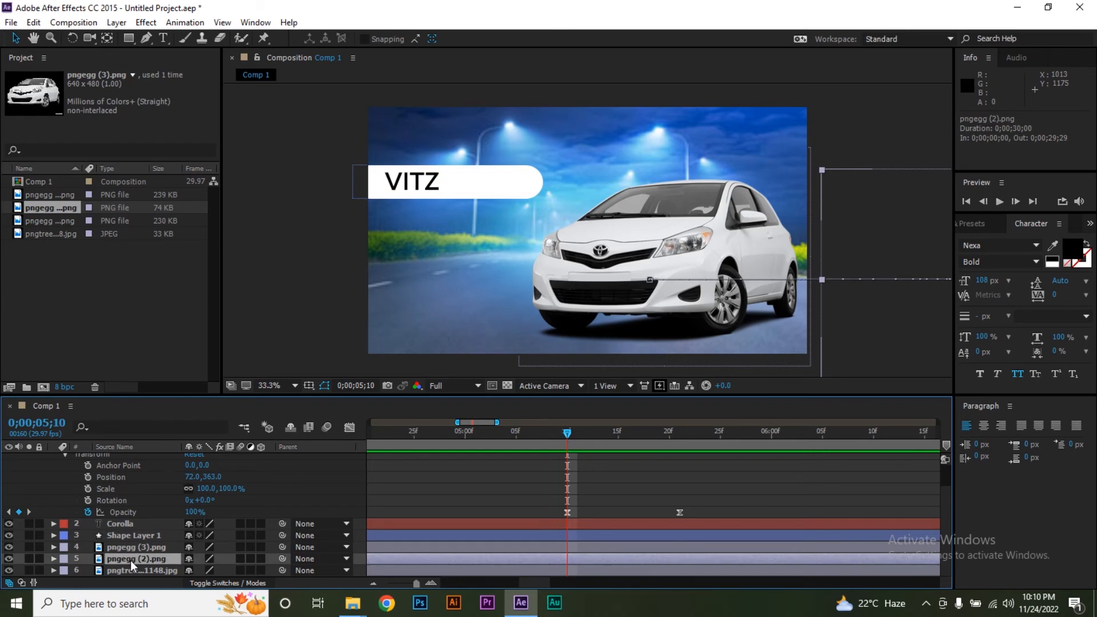
{"action": "left_click", "coordinate": [139, 549]}
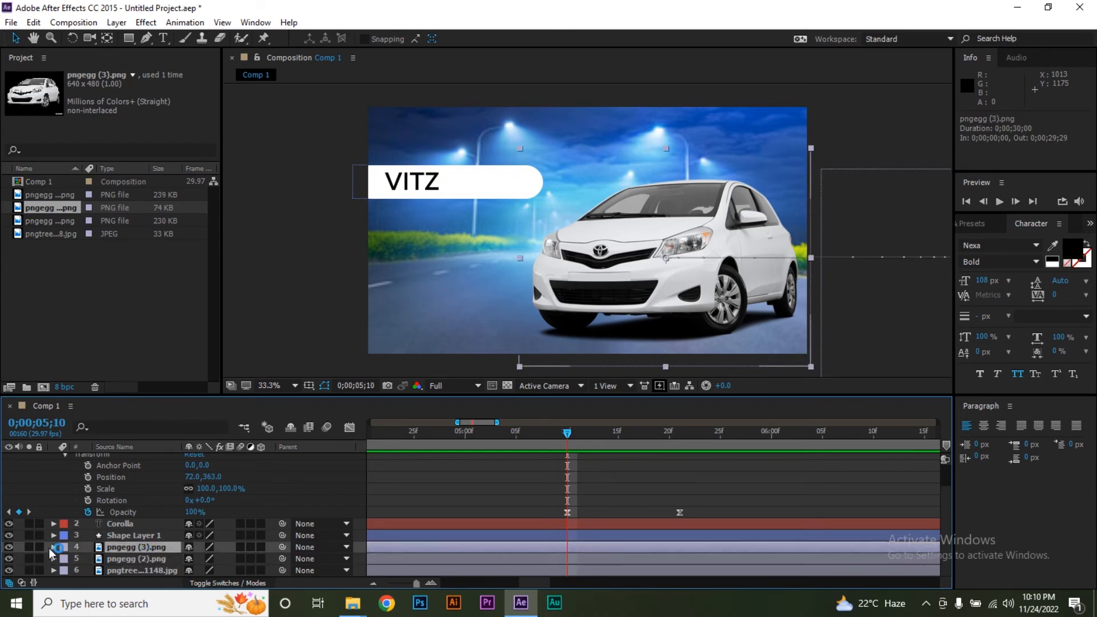
{"action": "left_click", "coordinate": [54, 548]}
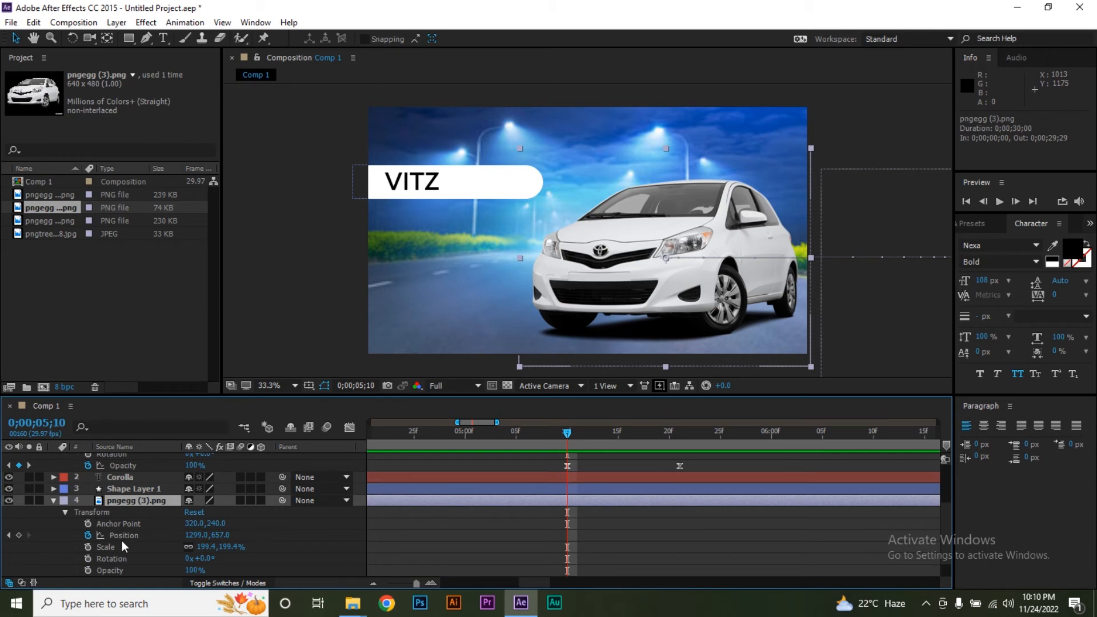
{"action": "left_click", "coordinate": [18, 535]}
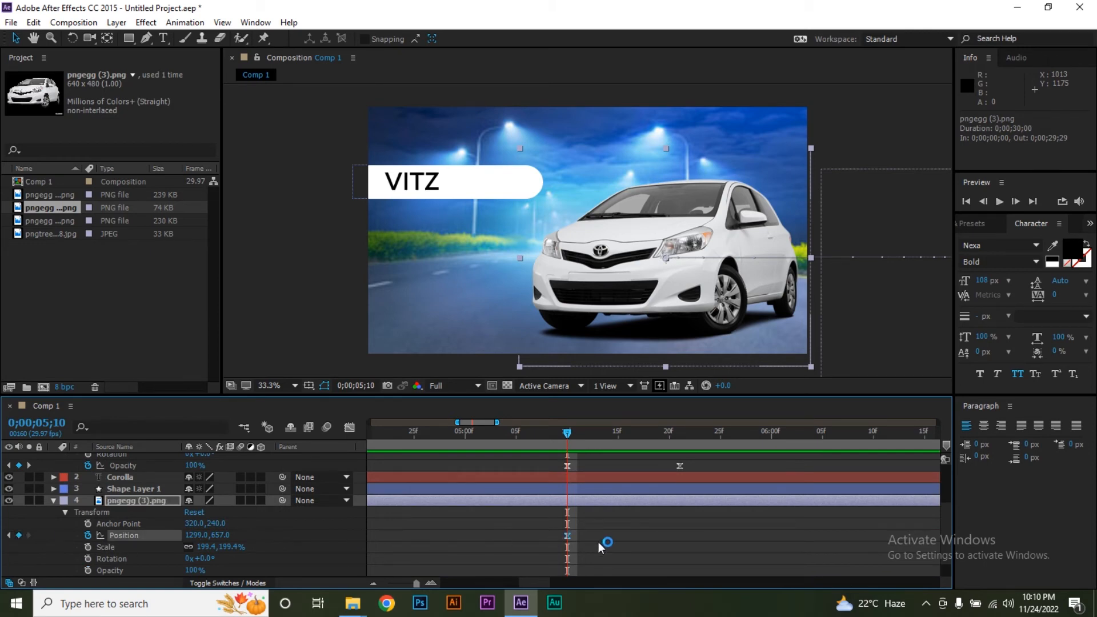
{"action": "left_click", "coordinate": [680, 435]}
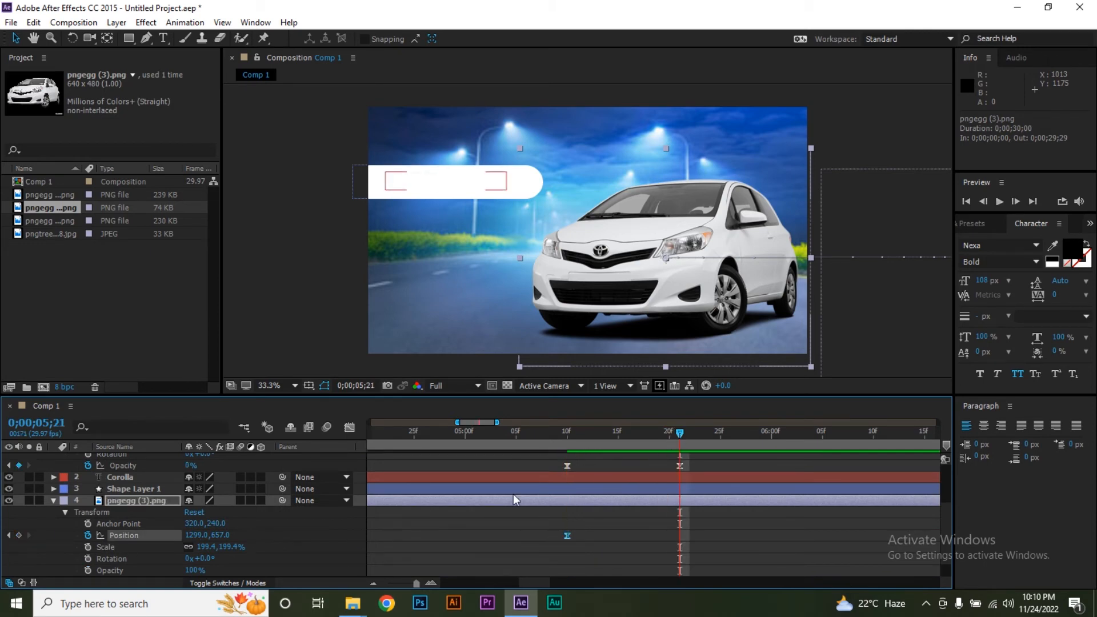
{"action": "left_click_drag", "start_coordinate": [193, 537], "coordinate": [1093, 505]}
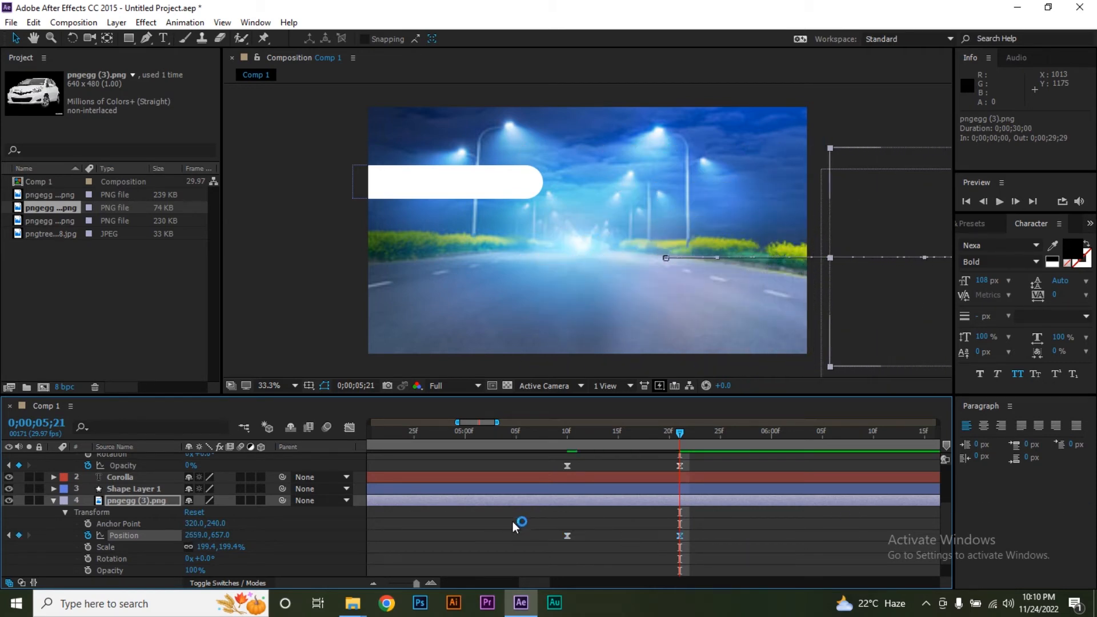
Reshape the exit's speed curve in the Graph Editor so its peak lies close to the 0;00;05;10 keyframe, and play the animation
{"action": "left_click_drag", "start_coordinate": [513, 521], "coordinate": [672, 546]}
{"action": "left_click", "coordinate": [349, 429]}
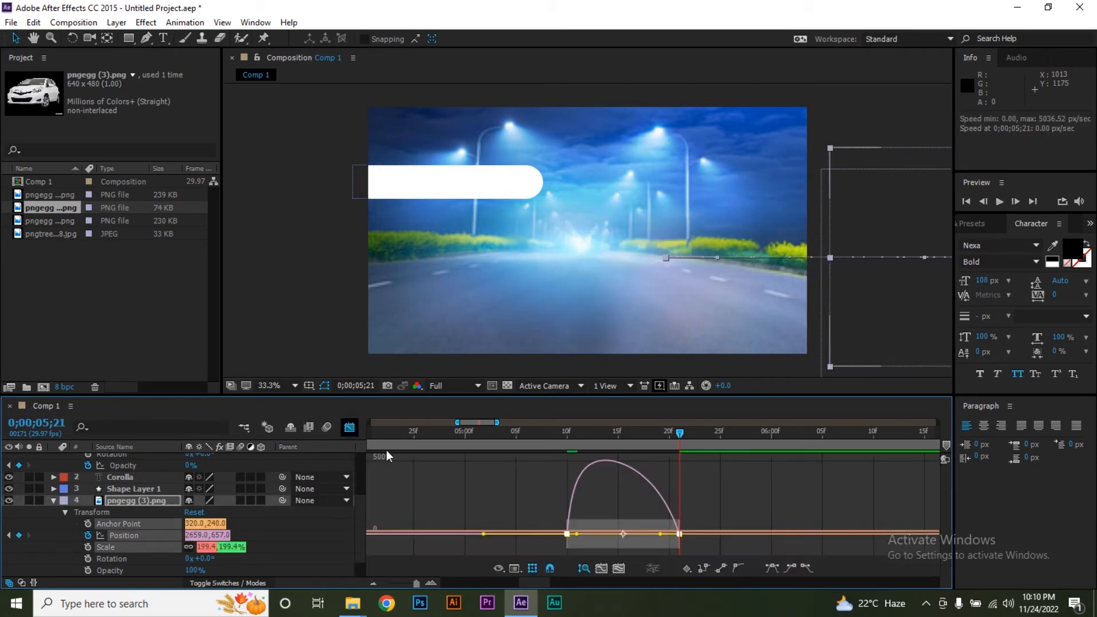
{"action": "left_click_drag", "start_coordinate": [659, 533], "coordinate": [588, 544]}
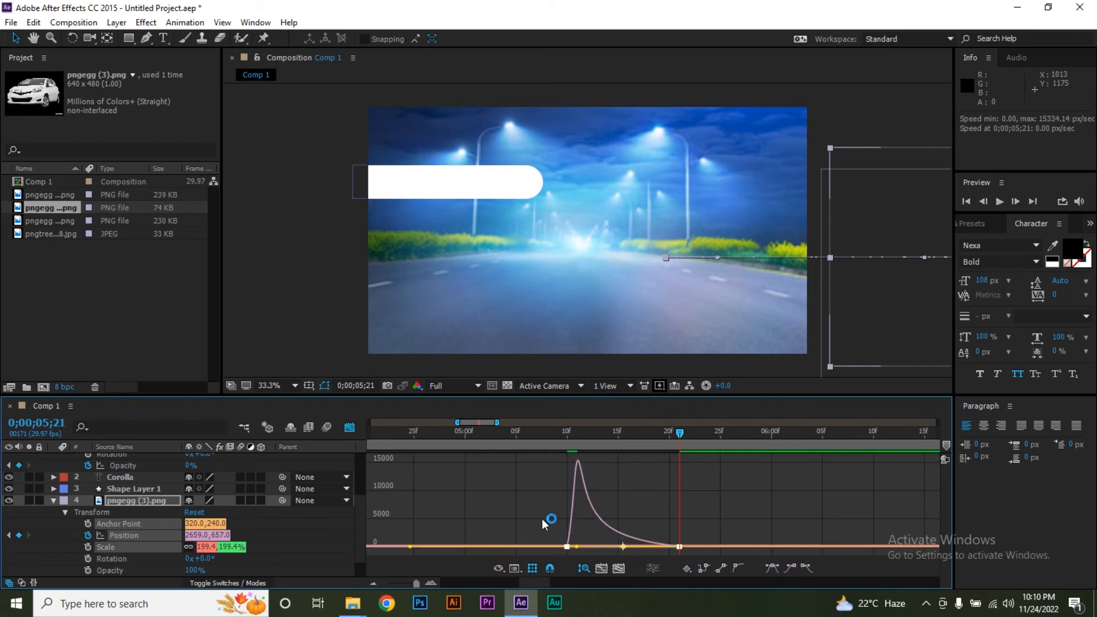
{"action": "left_click", "coordinate": [351, 429]}
{"action": "key", "text": "space"}
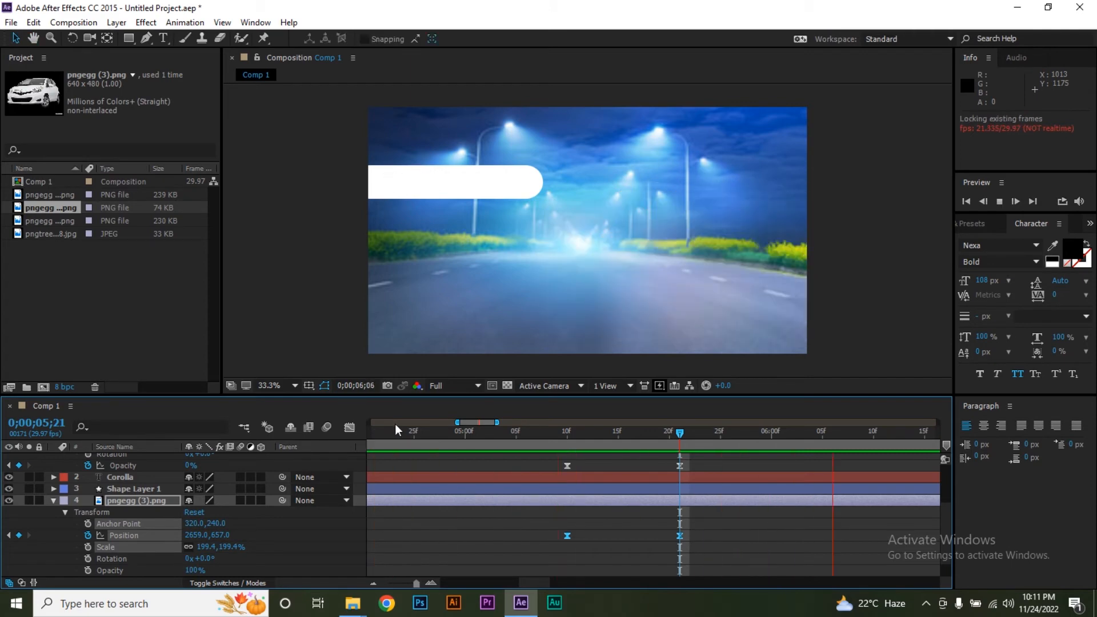
{"action": "left_click", "coordinate": [679, 431]}
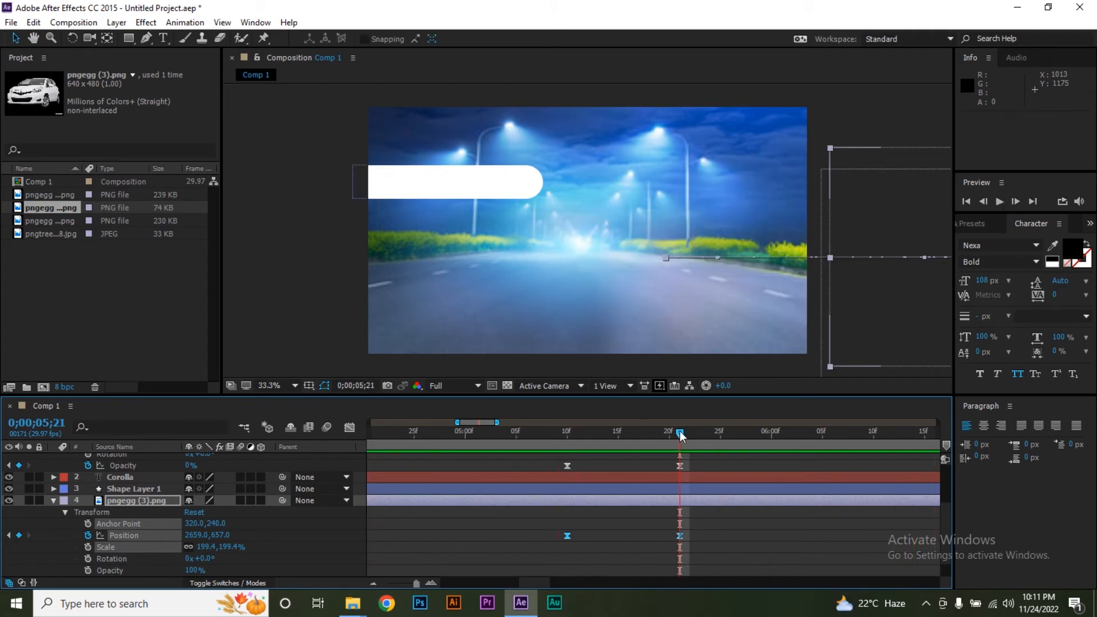
Add the van image pngegg (4).png to the composition between Shape Layer 1 and pngegg (3).png
{"action": "mouse_move", "coordinate": [680, 432]}
{"action": "left_mouse_down"}
{"action": "mouse_move", "coordinate": [667, 435]}
{"action": "mouse_move", "coordinate": [795, 440]}
{"action": "mouse_move", "coordinate": [667, 443]}
{"action": "mouse_move", "coordinate": [680, 437]}
{"action": "left_mouse_up"}
{"action": "left_click_drag", "start_coordinate": [40, 221], "coordinate": [112, 442]}
{"action": "left_click_drag", "start_coordinate": [133, 486], "coordinate": [135, 494]}
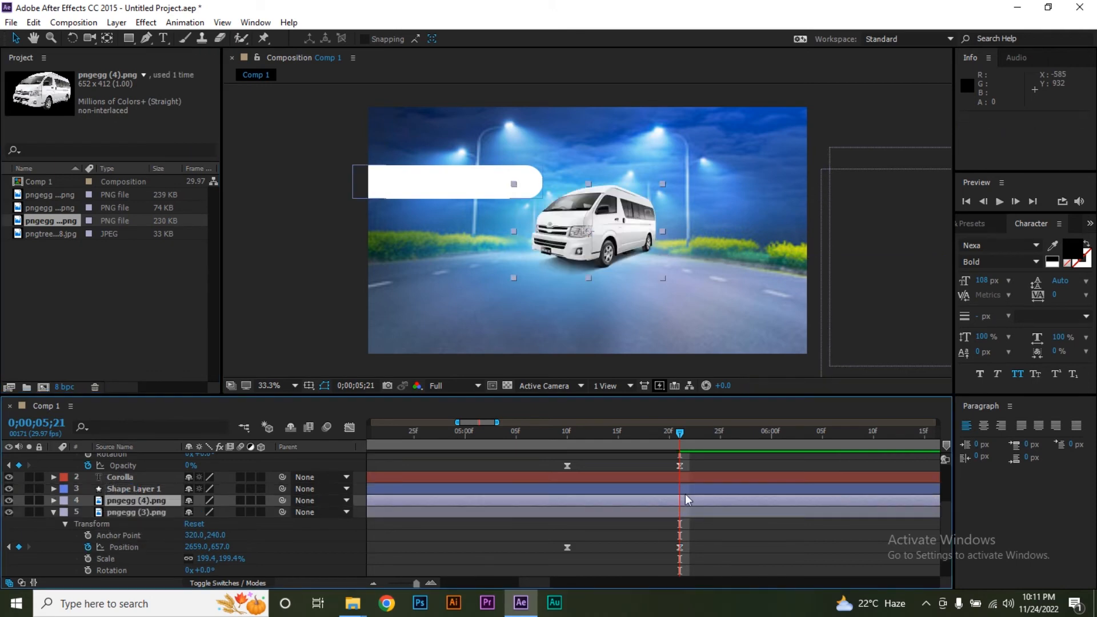
At 0;00;05;24, scale the van to about 225% and place it at about 1200, 645 in the frame
{"action": "left_click", "coordinate": [710, 439]}
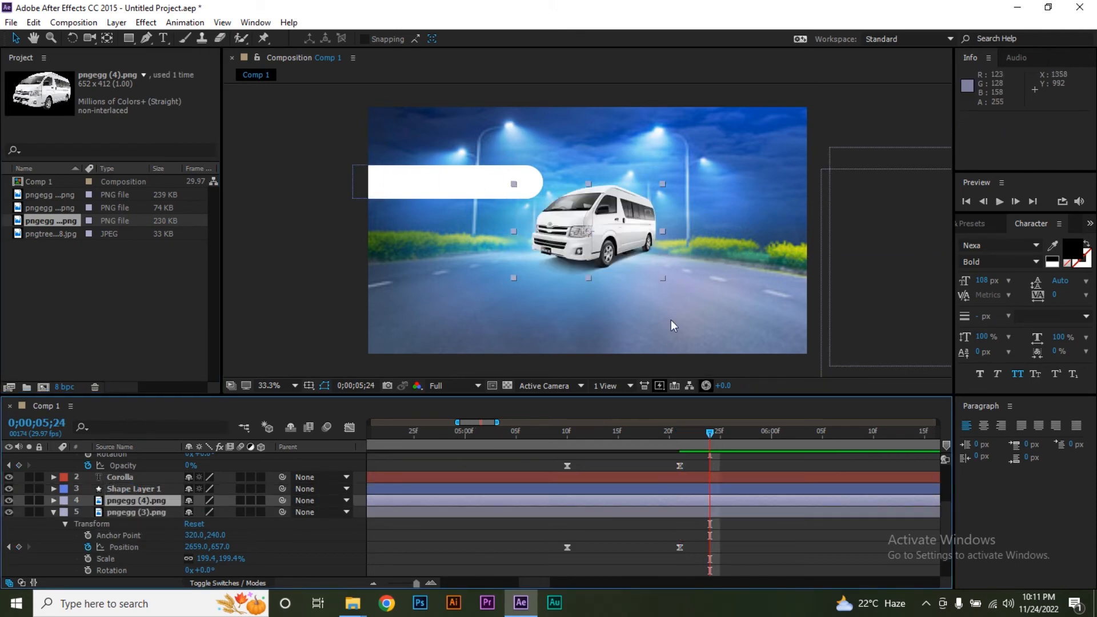
{"action": "left_click", "coordinate": [618, 230]}
{"action": "left_click_drag", "start_coordinate": [663, 280], "coordinate": [756, 350]}
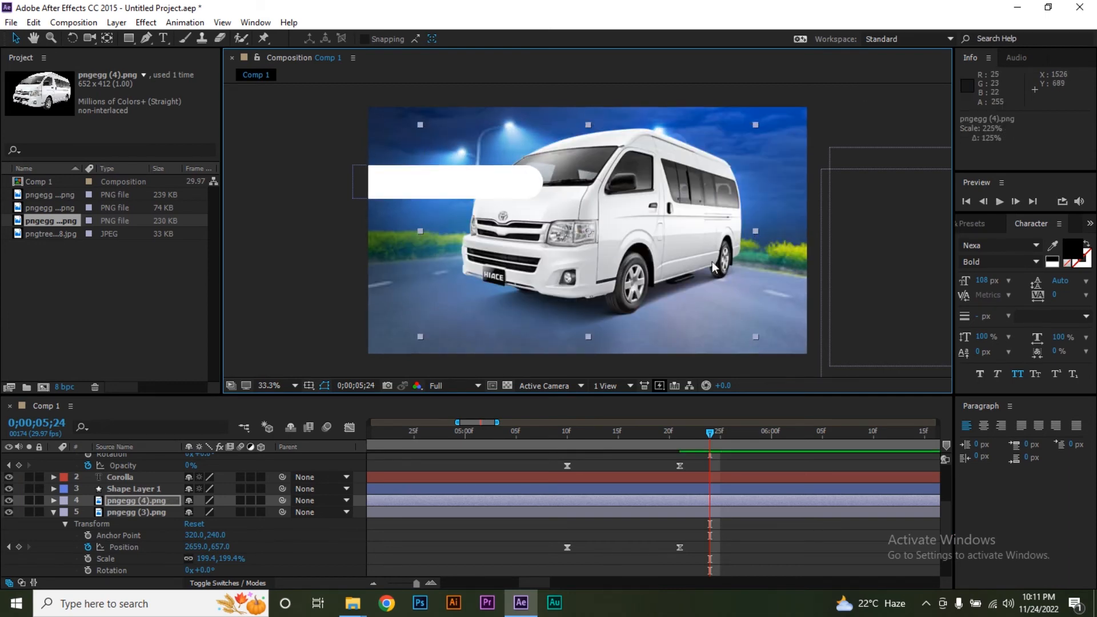
{"action": "left_click_drag", "start_coordinate": [639, 235], "coordinate": [681, 252]}
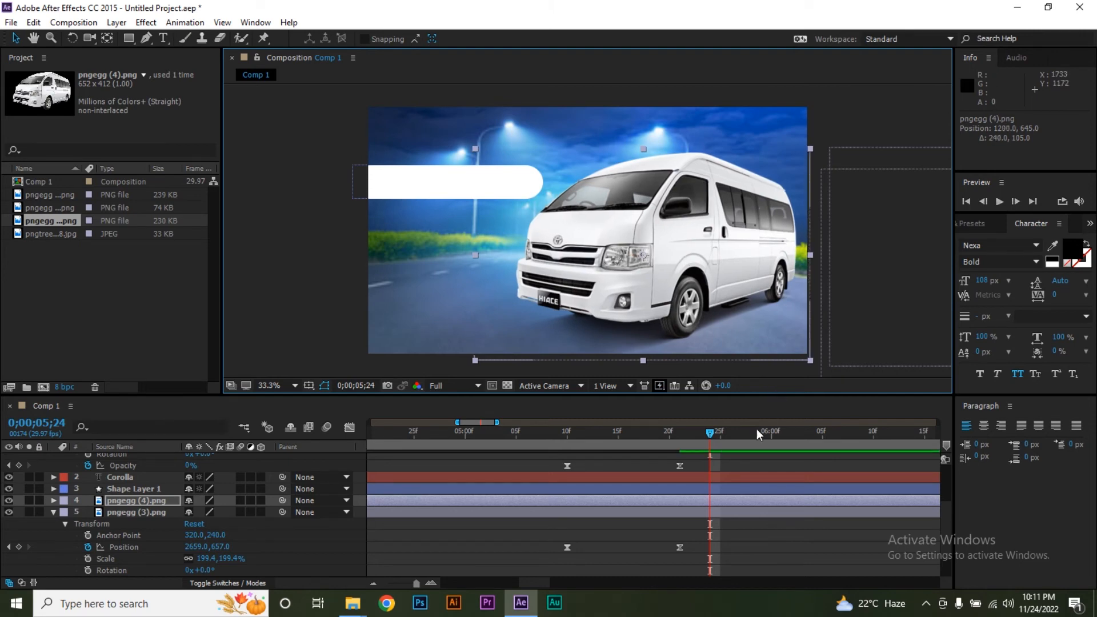
{"action": "key", "text": "minus"}
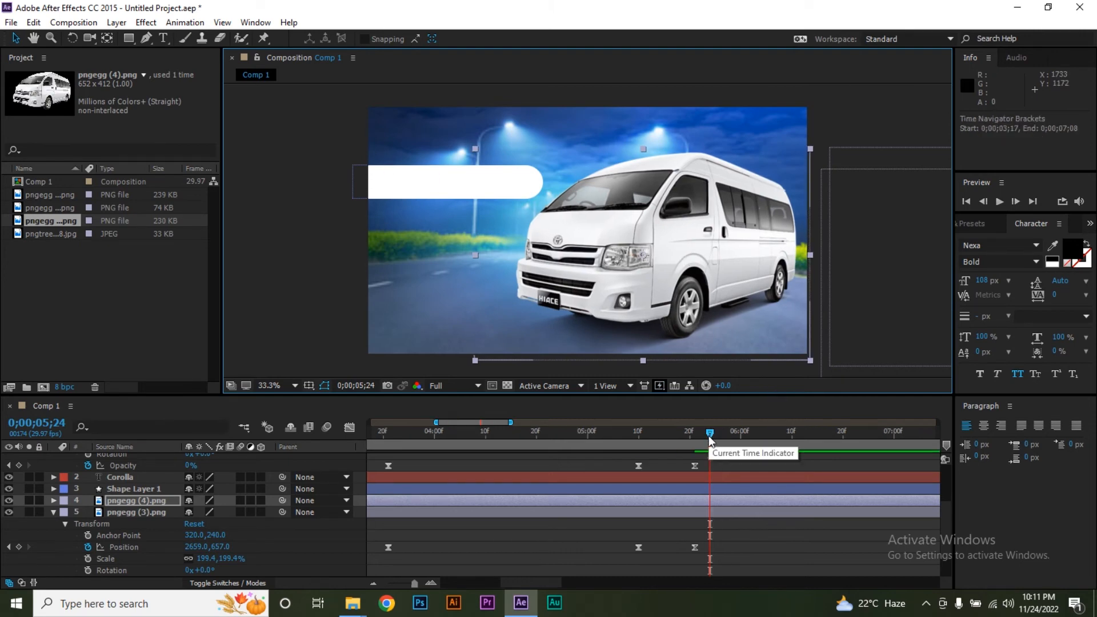
Keyframe the van's Position at 0;00;06;10, and at 0;00;05;21 set it to 2725.0, 645.0 so it starts outside the frame
{"action": "key", "text": "equal"}
{"action": "left_click_drag", "start_coordinate": [709, 434], "coordinate": [847, 441]}
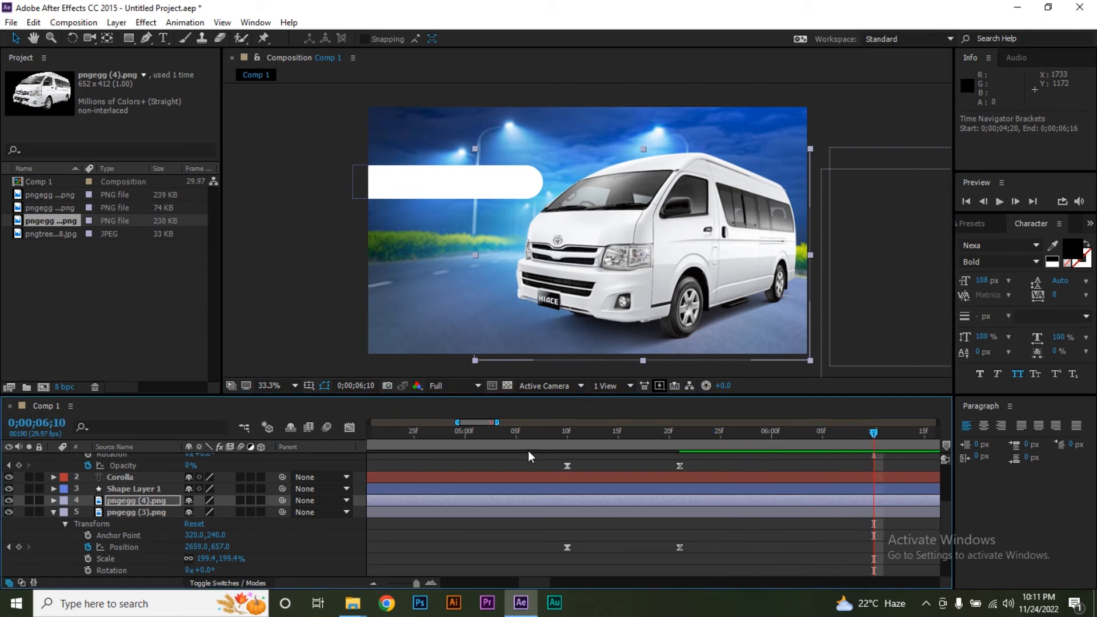
{"action": "left_click", "coordinate": [54, 501]}
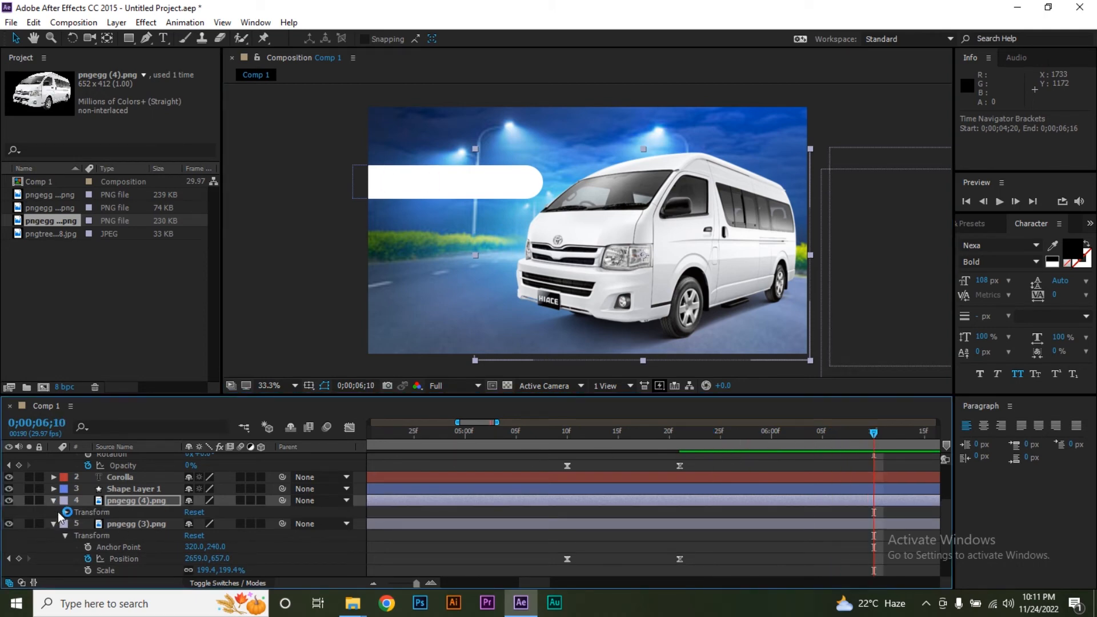
{"action": "left_click", "coordinate": [66, 512]}
{"action": "left_click", "coordinate": [87, 535]}
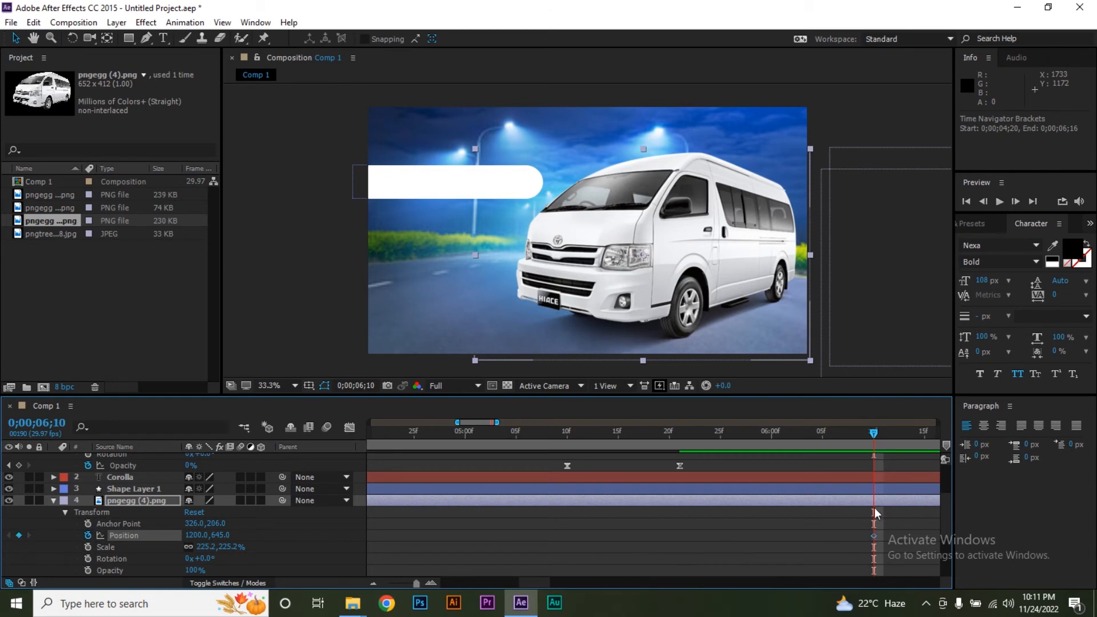
{"action": "left_click", "coordinate": [682, 435]}
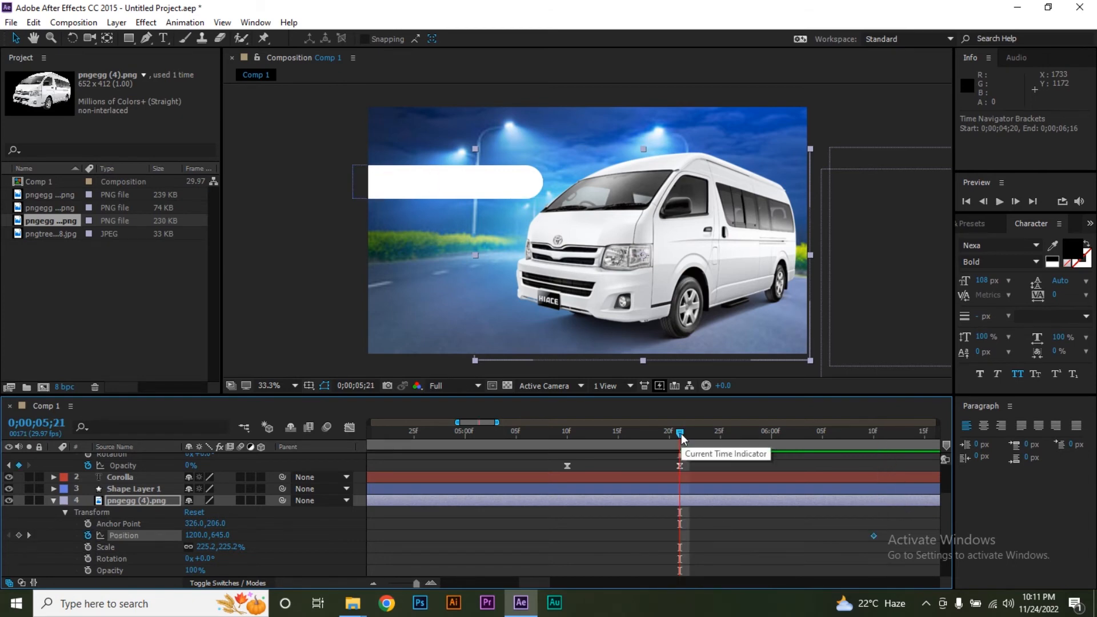
{"action": "mouse_move", "coordinate": [681, 434]}
{"action": "left_mouse_down"}
{"action": "mouse_move", "coordinate": [599, 438]}
{"action": "mouse_move", "coordinate": [680, 436]}
{"action": "left_mouse_up"}
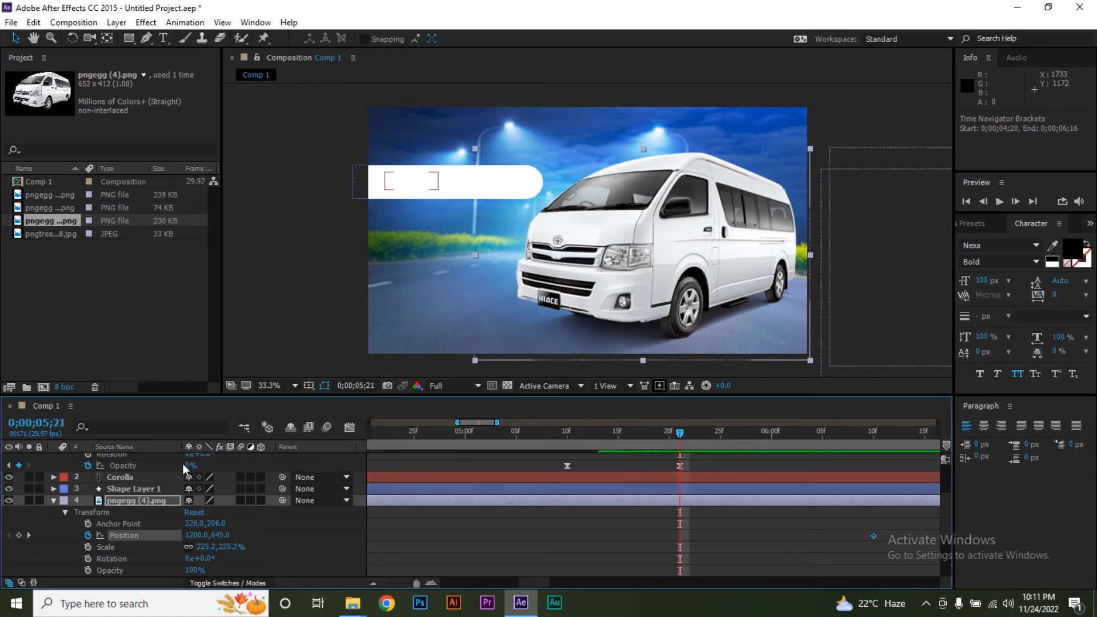
{"action": "left_click_drag", "start_coordinate": [195, 535], "coordinate": [1057, 517]}
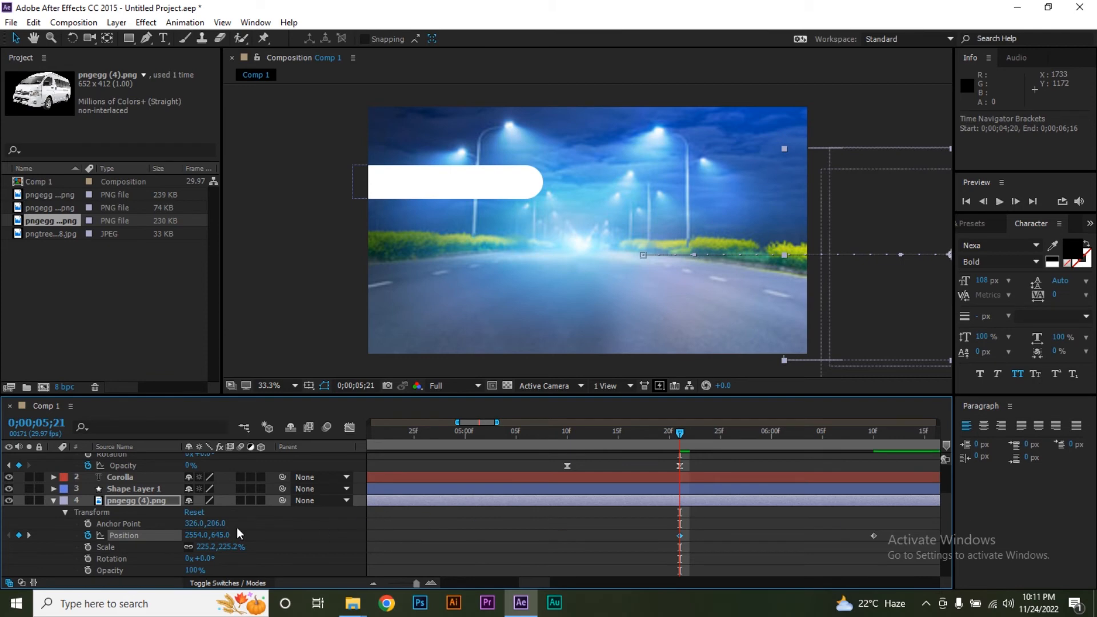
{"action": "left_click_drag", "start_coordinate": [192, 535], "coordinate": [306, 531]}
Apply Easy Ease to both of the van's Position keyframes
{"action": "left_click_drag", "start_coordinate": [650, 530], "coordinate": [891, 554]}
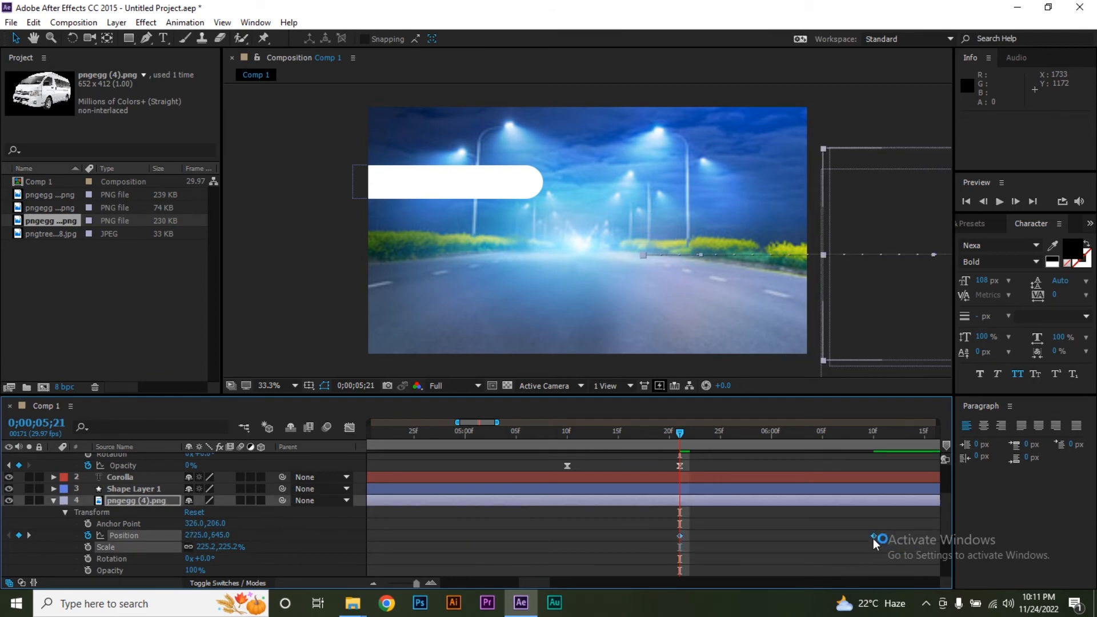
{"action": "right_click", "coordinate": [874, 536]}
{"action": "mouse_move", "coordinate": [914, 526]}
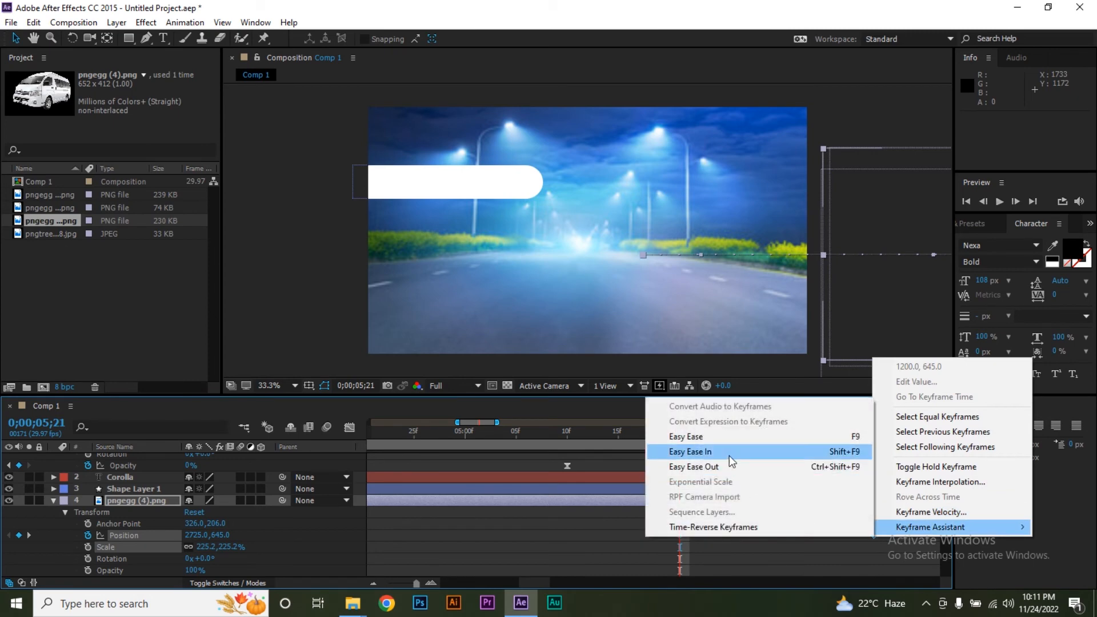
{"action": "left_click", "coordinate": [732, 437]}
Reshape the van's entrance speed curve in the Graph Editor so its peak lies close to the 0;00;06;10 keyframe, and play the animation
{"action": "left_click", "coordinate": [348, 428]}
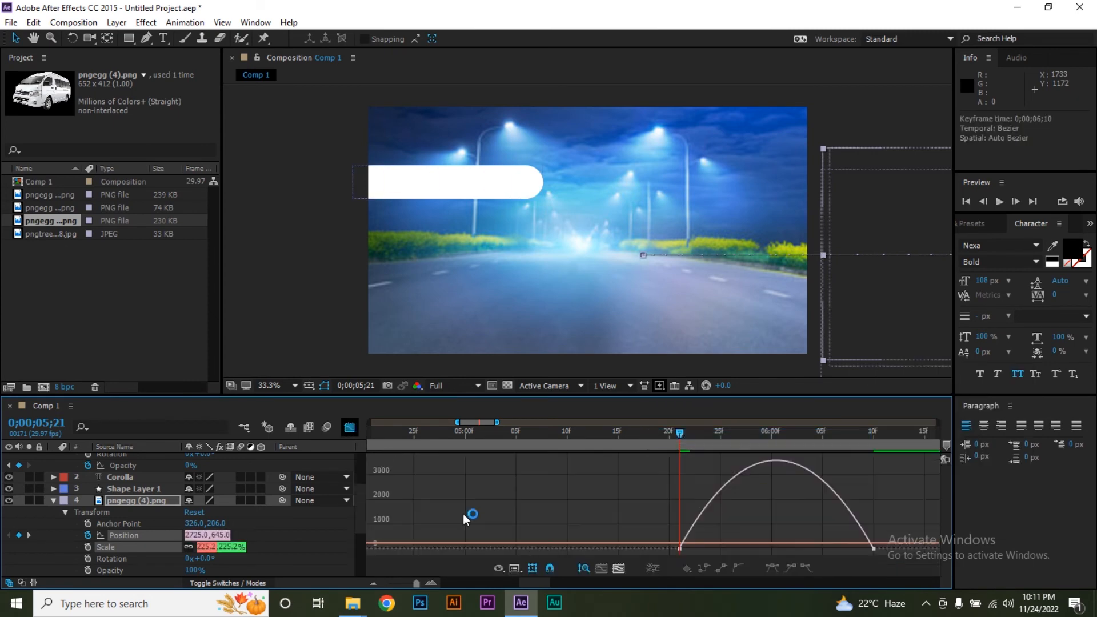
{"action": "left_click", "coordinate": [679, 549]}
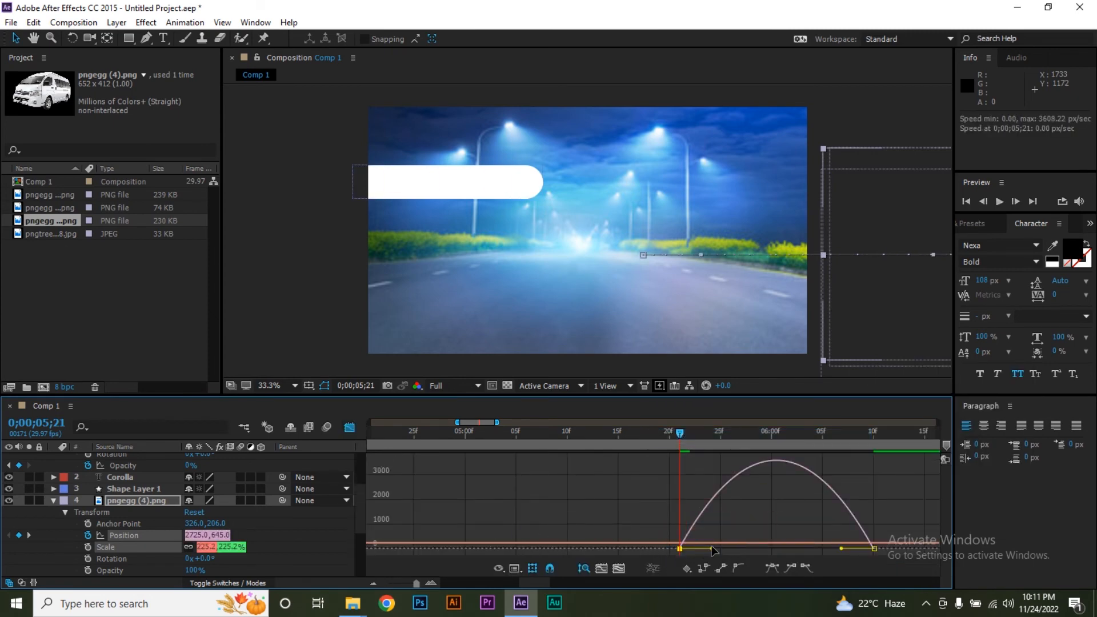
{"action": "left_click_drag", "start_coordinate": [712, 548], "coordinate": [847, 548]}
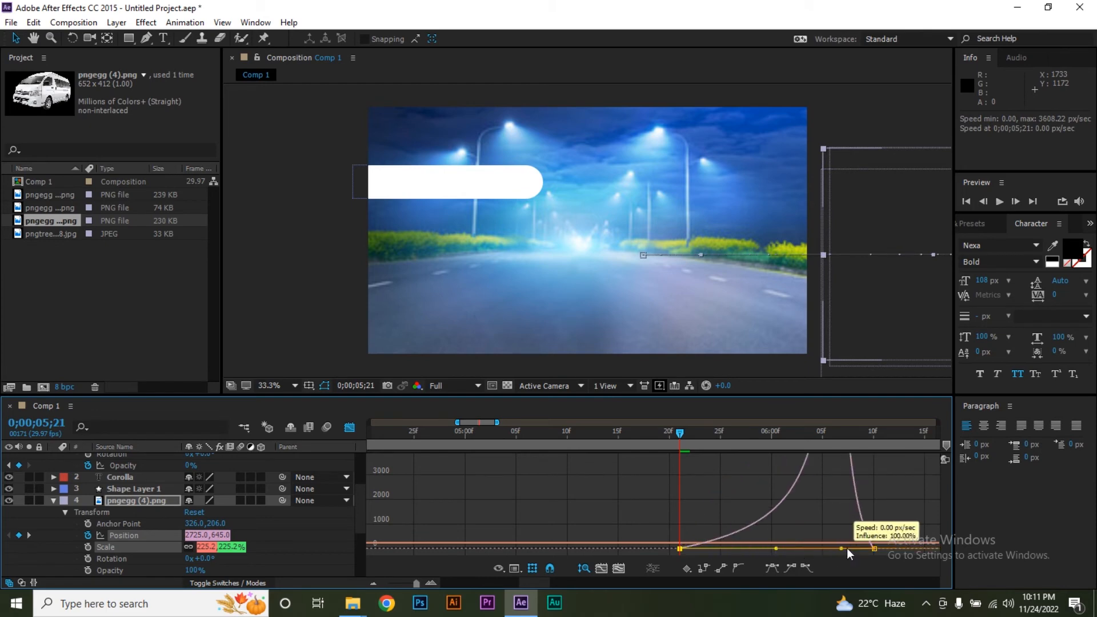
{"action": "left_click", "coordinate": [349, 429]}
{"action": "key", "text": "space"}
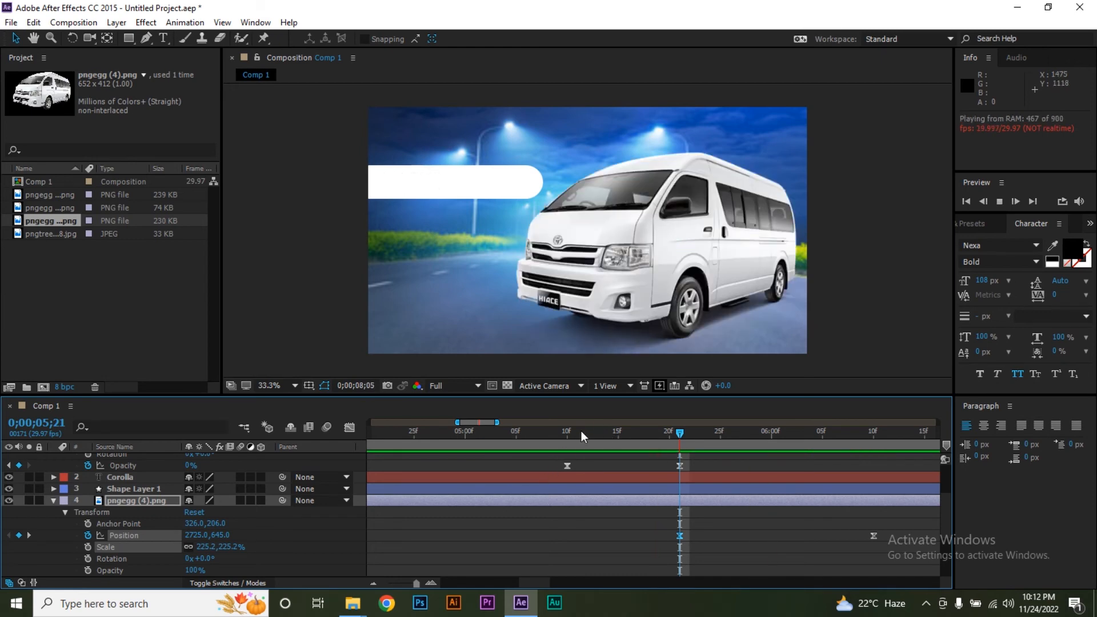
Collapse the van layer's properties and duplicate the Vitz text layer
{"action": "mouse_move", "coordinate": [581, 431]}
{"action": "left_mouse_down"}
{"action": "mouse_move", "coordinate": [496, 441]}
{"action": "mouse_move", "coordinate": [588, 441]}
{"action": "left_mouse_up"}
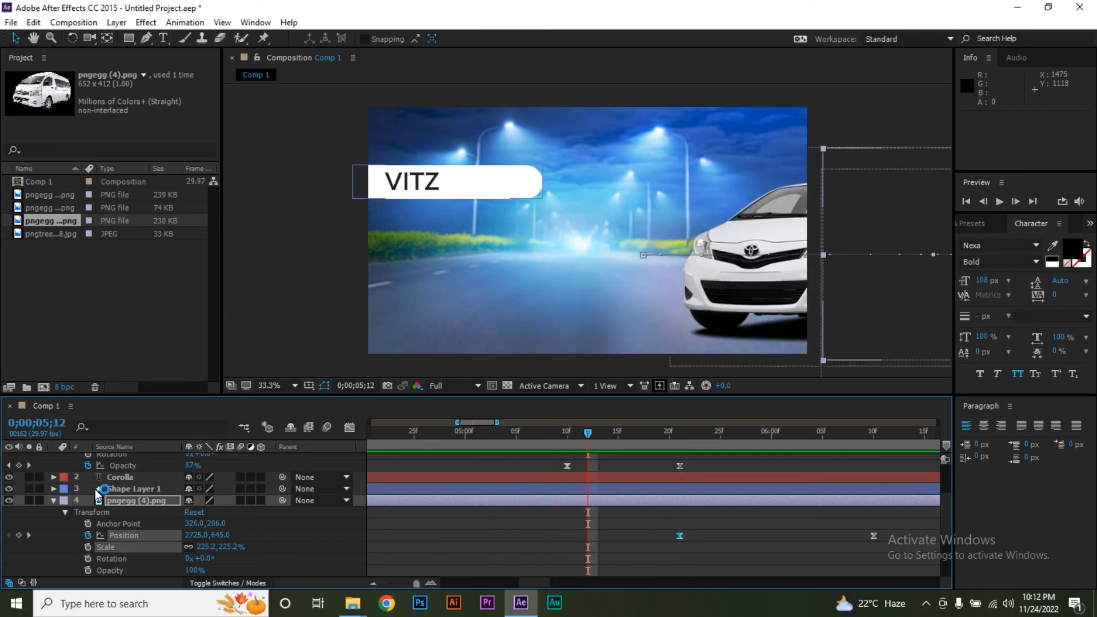
{"action": "left_click", "coordinate": [52, 500]}
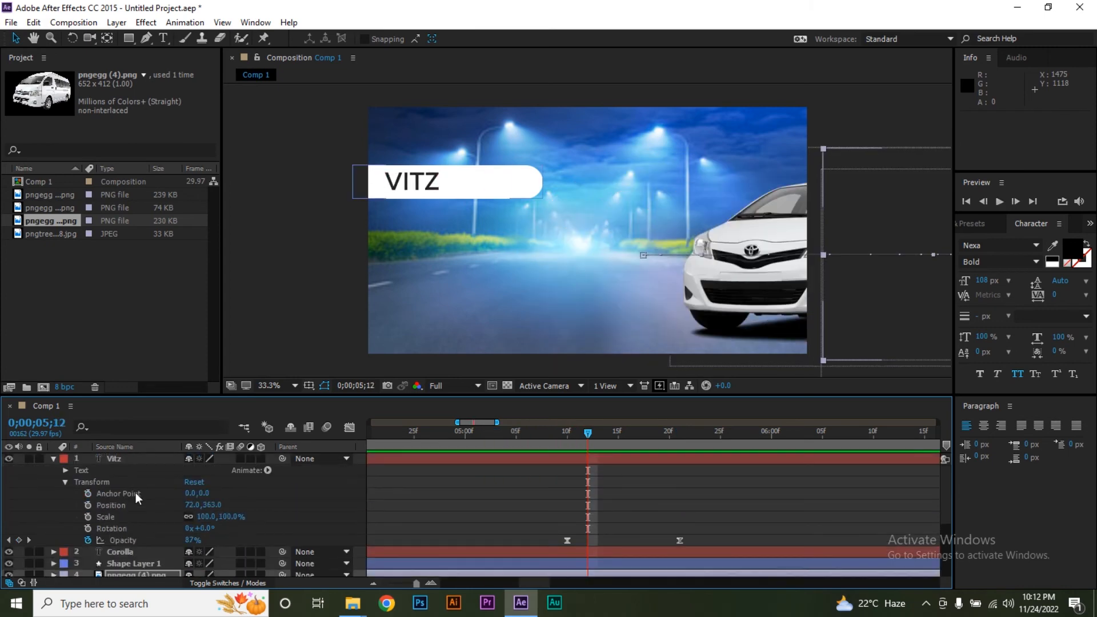
{"action": "left_click", "coordinate": [114, 459]}
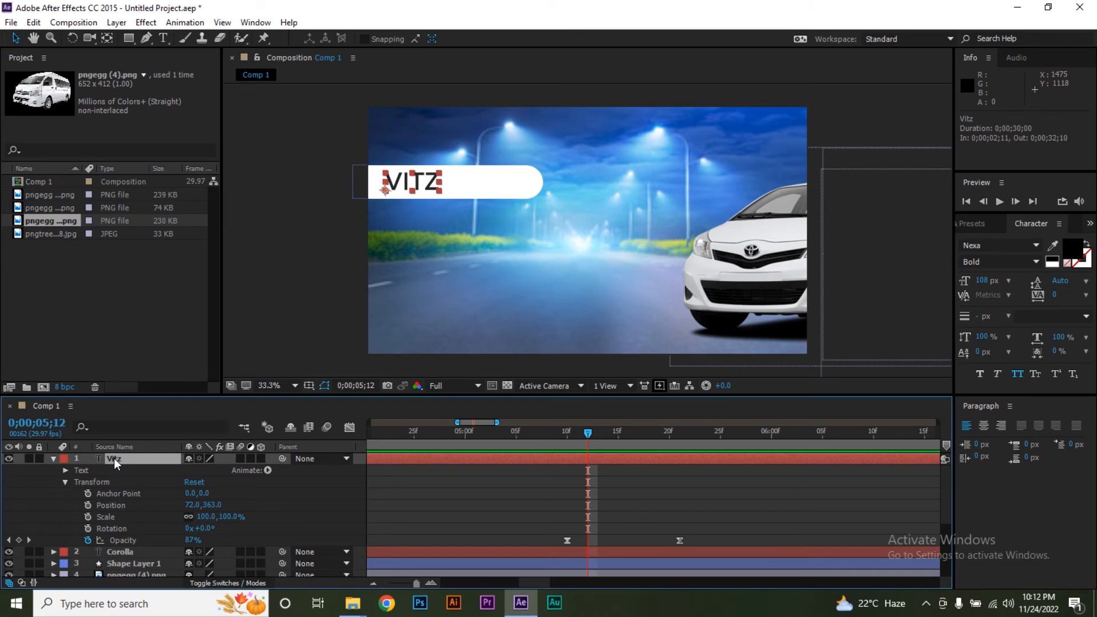
{"action": "key", "text": "ctrl+d"}
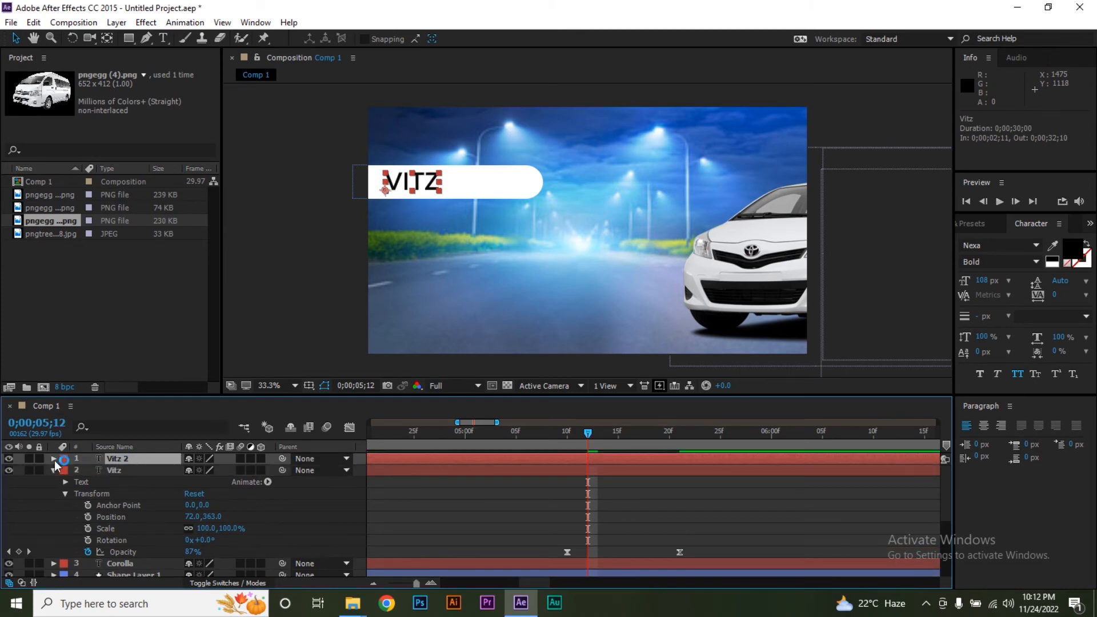
Shift the duplicated Vitz 2 layer 0;00;02;10 later so its first Opacity keyframe falls at 0;00;05;21, where the original title's fade-out ends
{"action": "left_click", "coordinate": [53, 458]}
{"action": "left_click", "coordinate": [66, 482]}
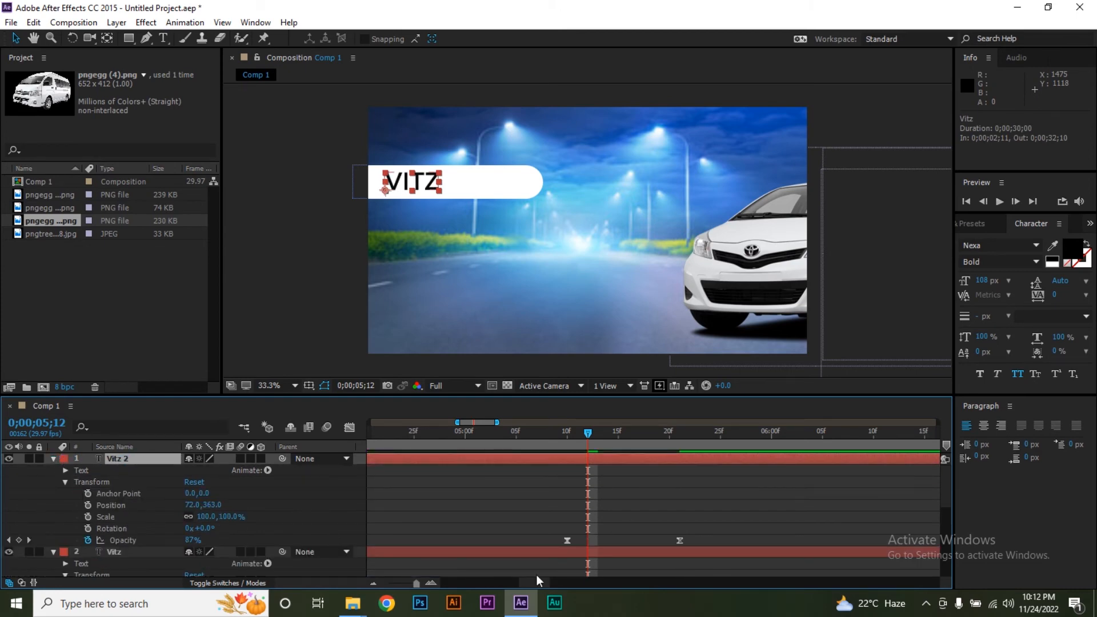
{"action": "key", "text": "minus"}
{"action": "key", "text": "minus"}
{"action": "key", "text": "minus"}
{"action": "scroll", "coordinate": [658, 518], "scroll_direction": "down", "scroll_amount": 2}
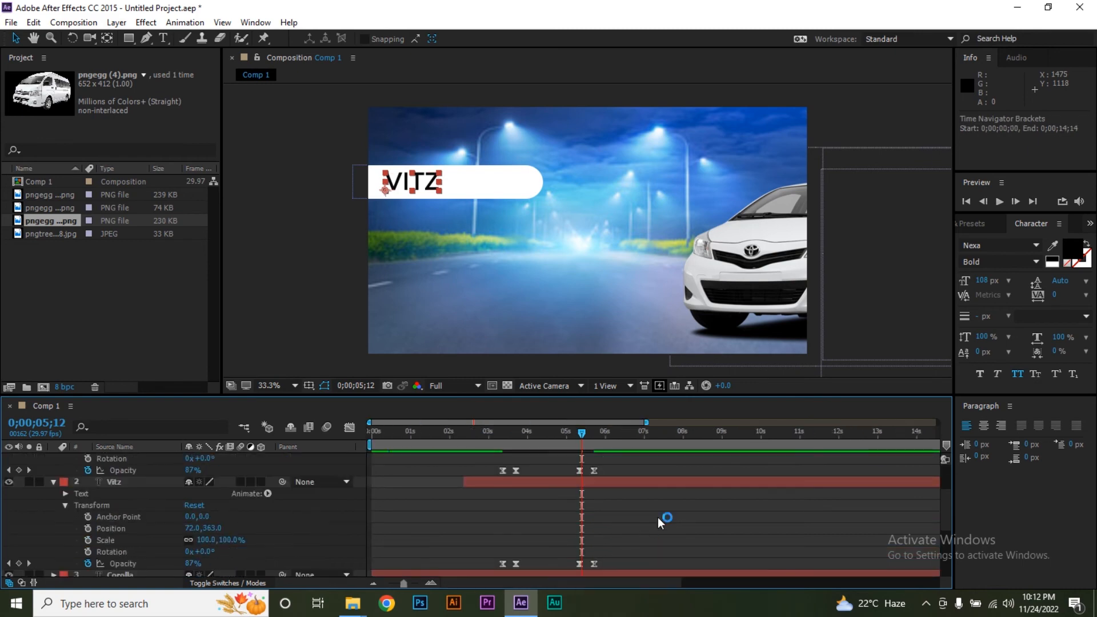
{"action": "scroll", "coordinate": [558, 489], "scroll_direction": "up", "scroll_amount": 3}
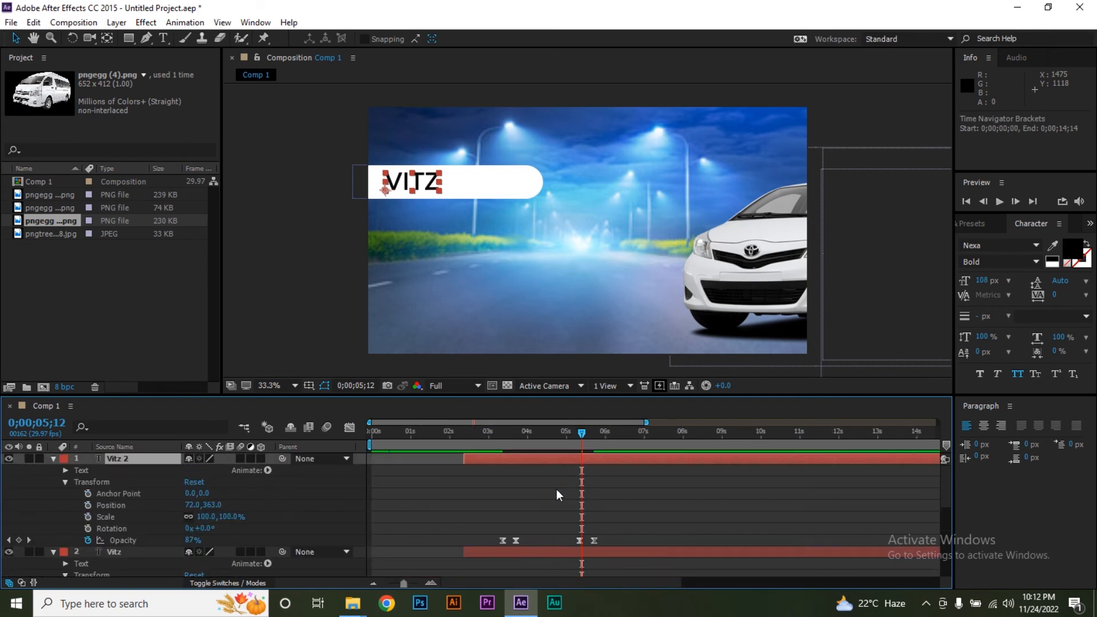
{"action": "left_click_drag", "start_coordinate": [495, 458], "coordinate": [585, 458]}
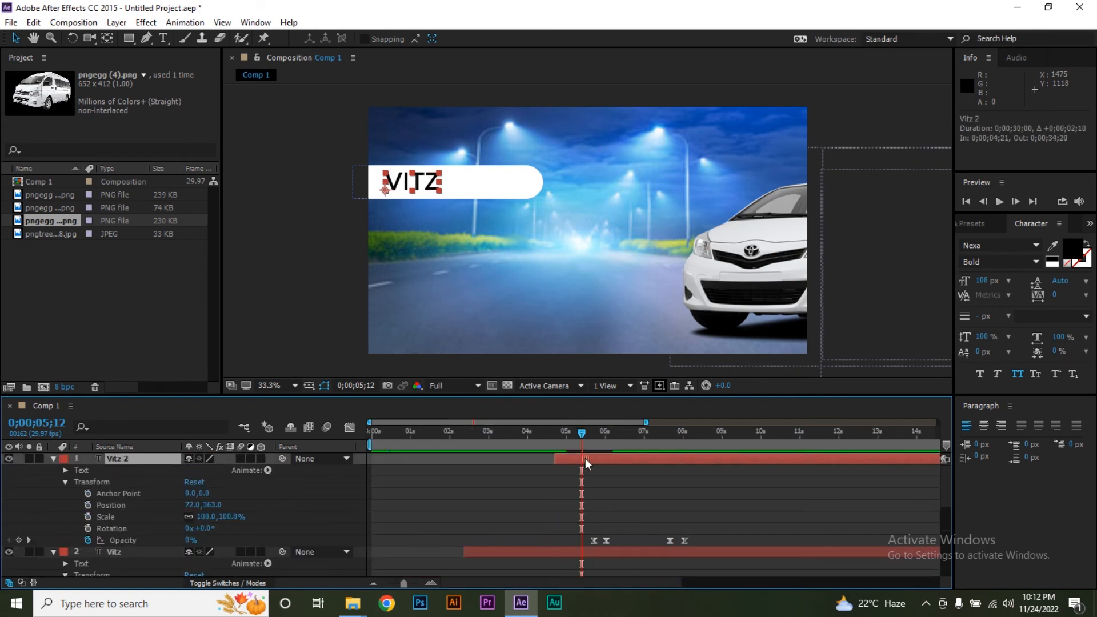
{"action": "scroll", "coordinate": [617, 486], "scroll_direction": "down", "scroll_amount": 3}
{"action": "left_click", "coordinate": [593, 432]}
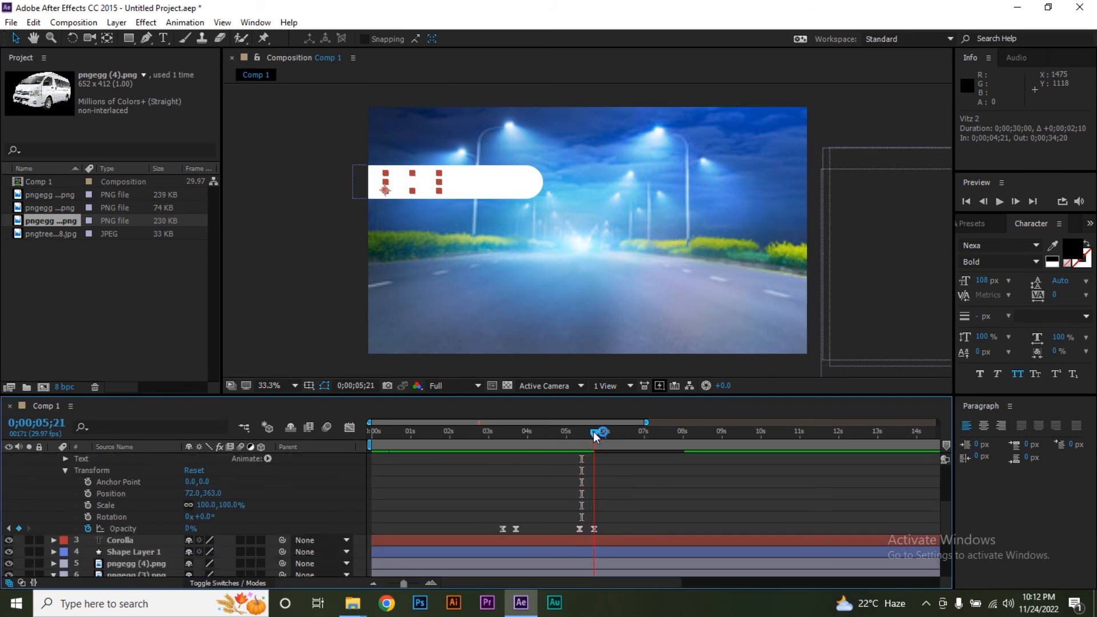
{"action": "scroll", "coordinate": [626, 483], "scroll_direction": "down", "scroll_amount": 1}
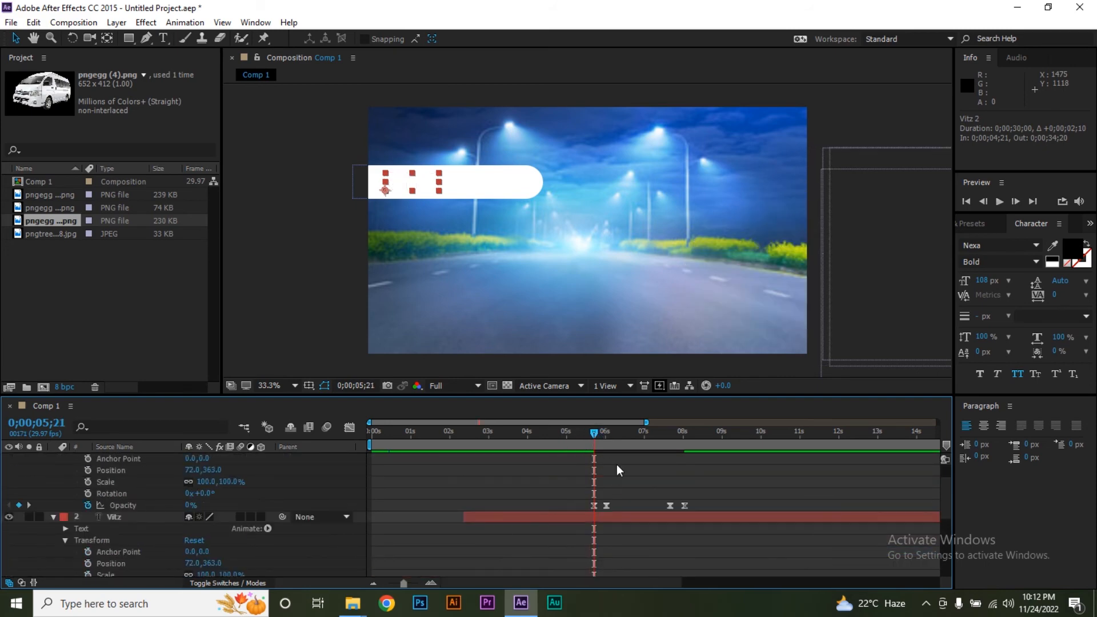
{"action": "scroll", "coordinate": [629, 482], "scroll_direction": "up", "scroll_amount": 1}
{"action": "scroll", "coordinate": [633, 486], "scroll_direction": "down", "scroll_amount": 2}
{"action": "scroll", "coordinate": [632, 485], "scroll_direction": "up", "scroll_amount": 2}
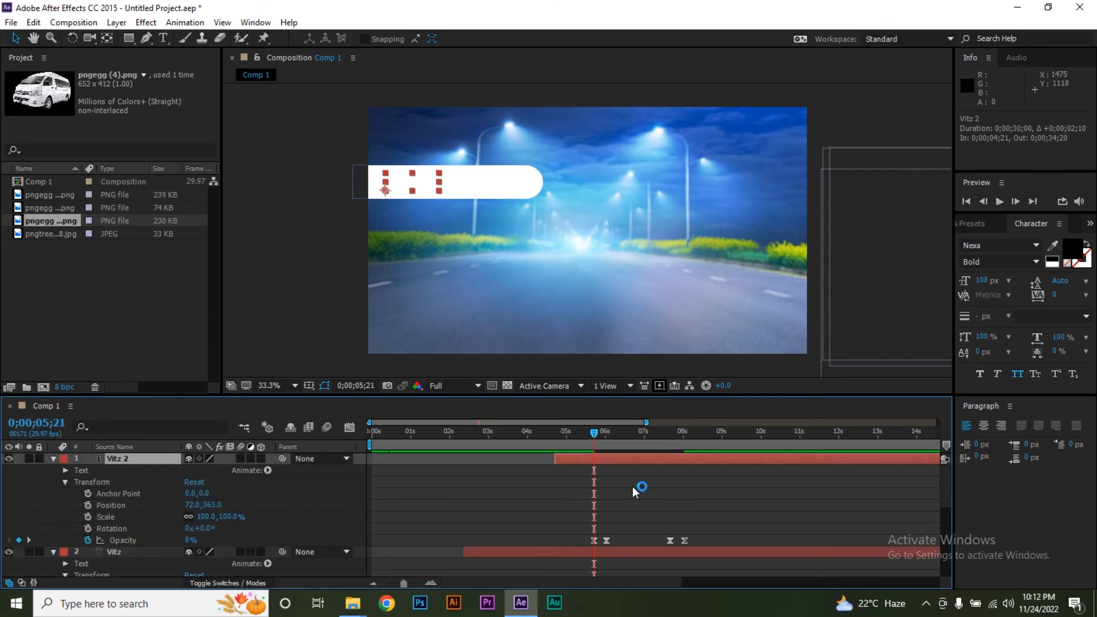
At 0;00;06;17, change the duplicated title's text to Hi-Ace
{"action": "left_click_drag", "start_coordinate": [596, 434], "coordinate": [629, 429]}
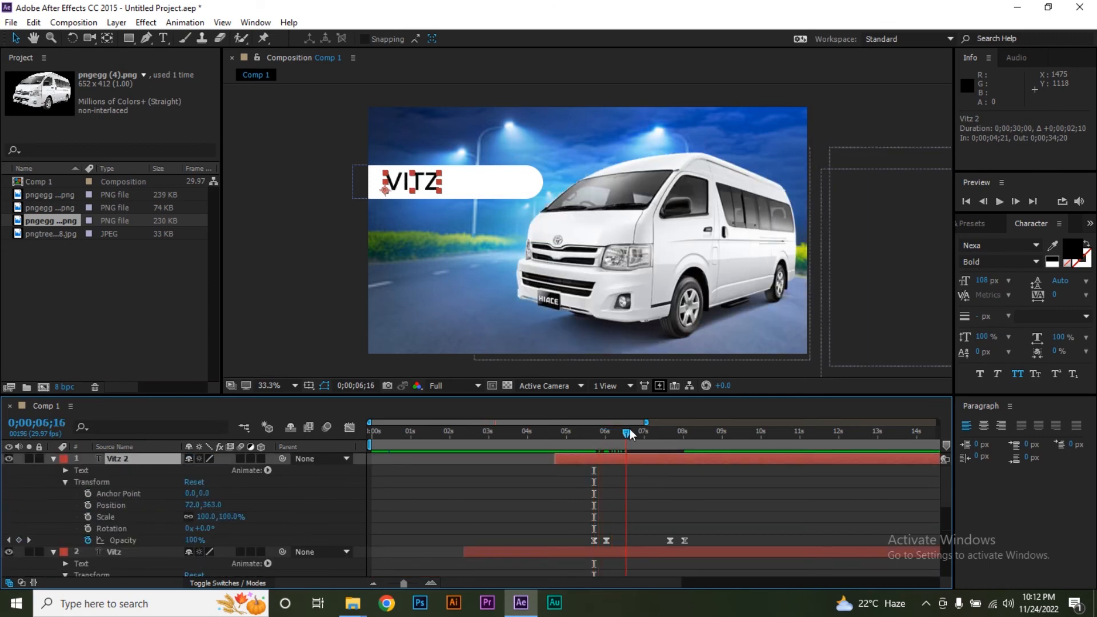
{"action": "left_click", "coordinate": [163, 38]}
{"action": "double_click", "coordinate": [420, 183]}
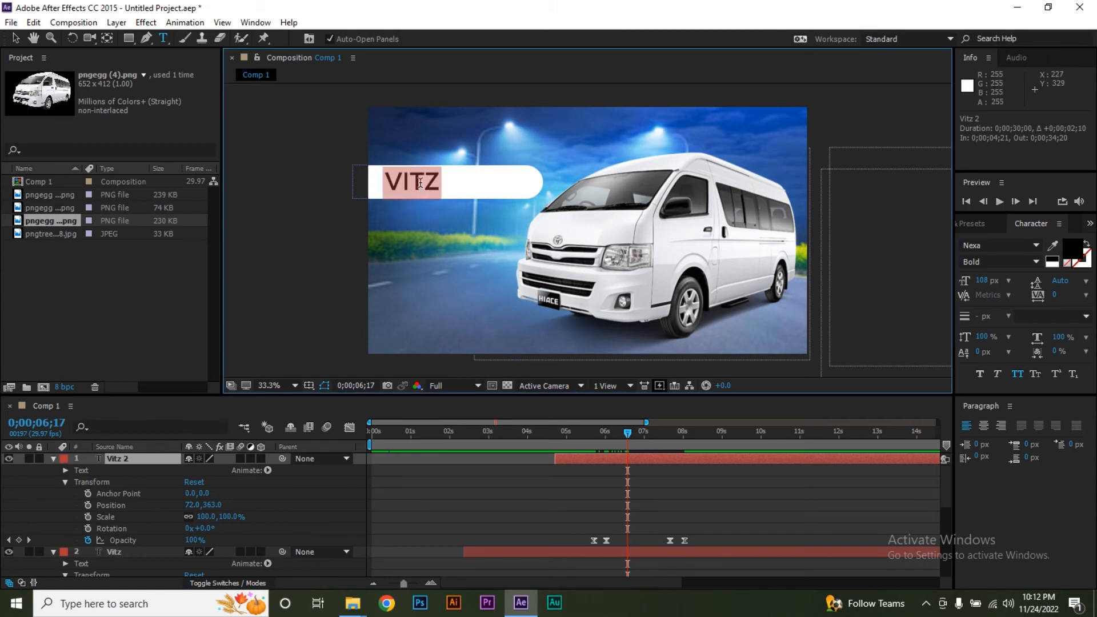
{"action": "type", "text": "Hi"}
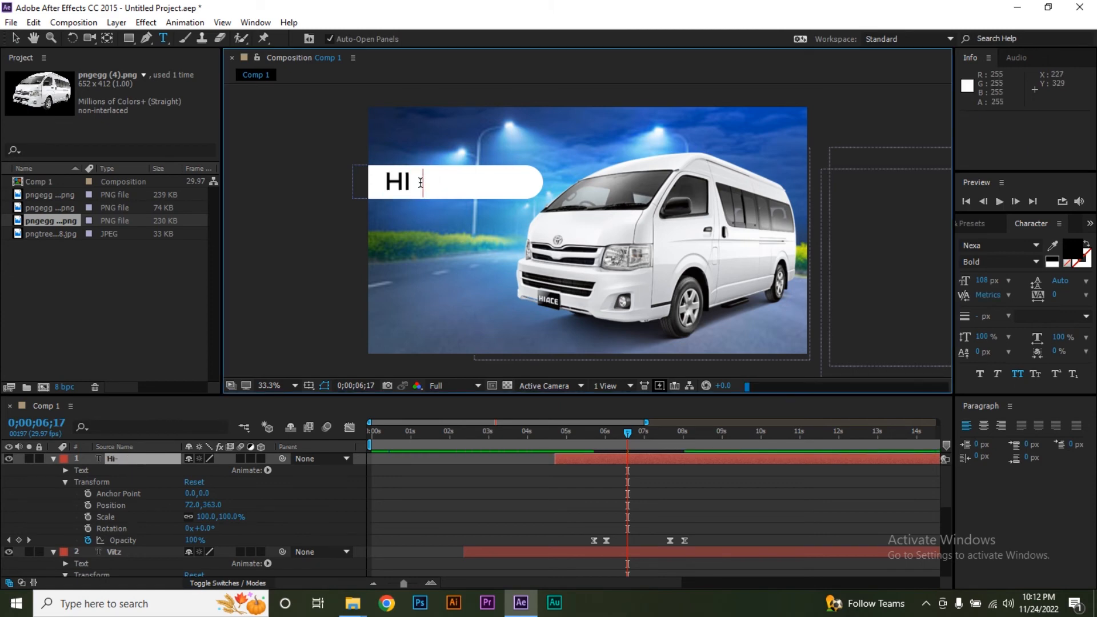
{"action": "type", "text": "-Ac"}
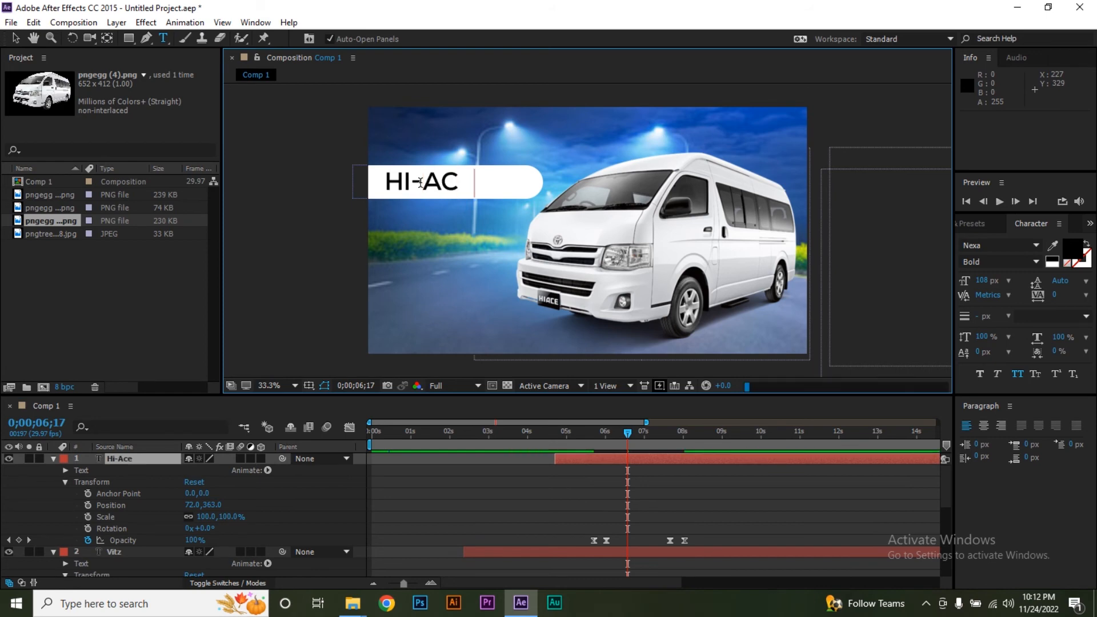
{"action": "type", "text": "e"}
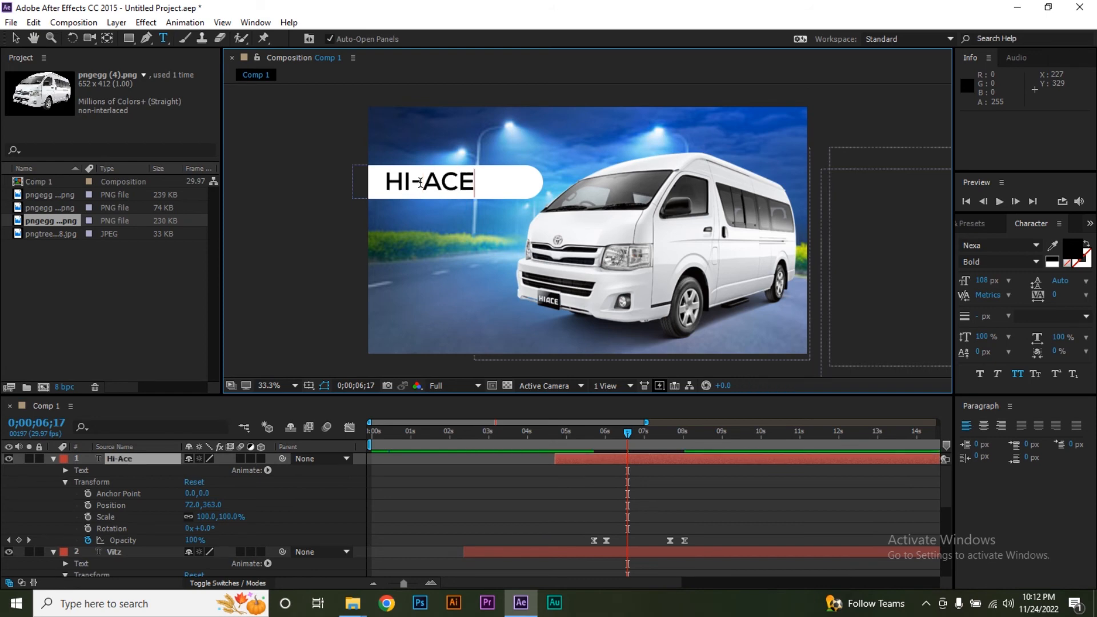
{"action": "left_click", "coordinate": [15, 38]}
{"action": "left_click", "coordinate": [314, 234]}
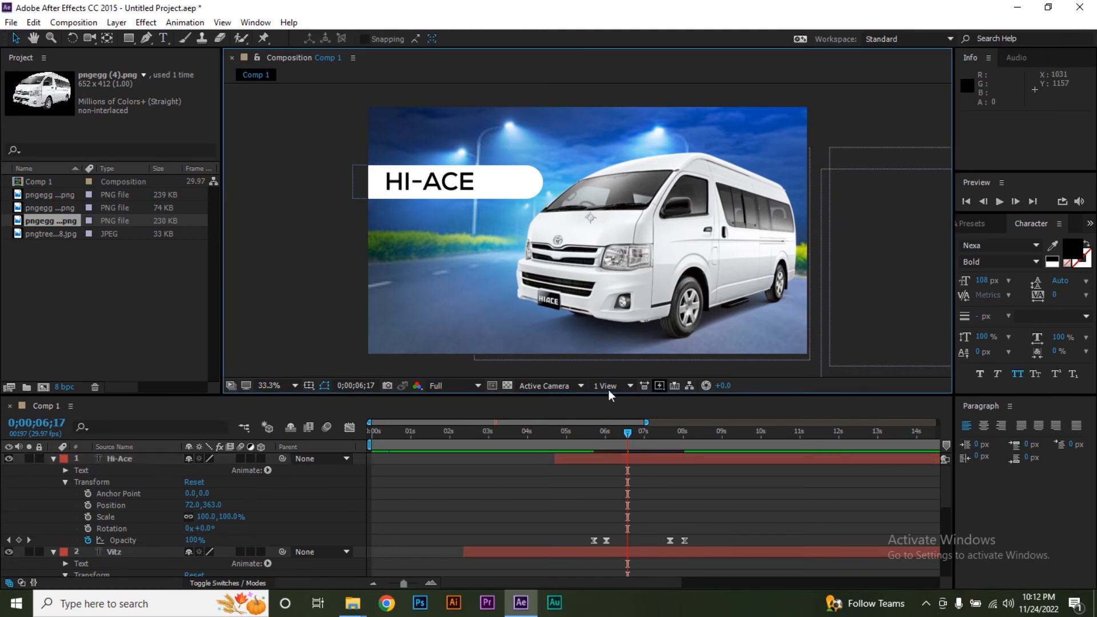
Play the animation to review the van's entrance together with the Hi-Ace title fading in and out
{"action": "left_click", "coordinate": [627, 431]}
{"action": "key", "text": "space"}
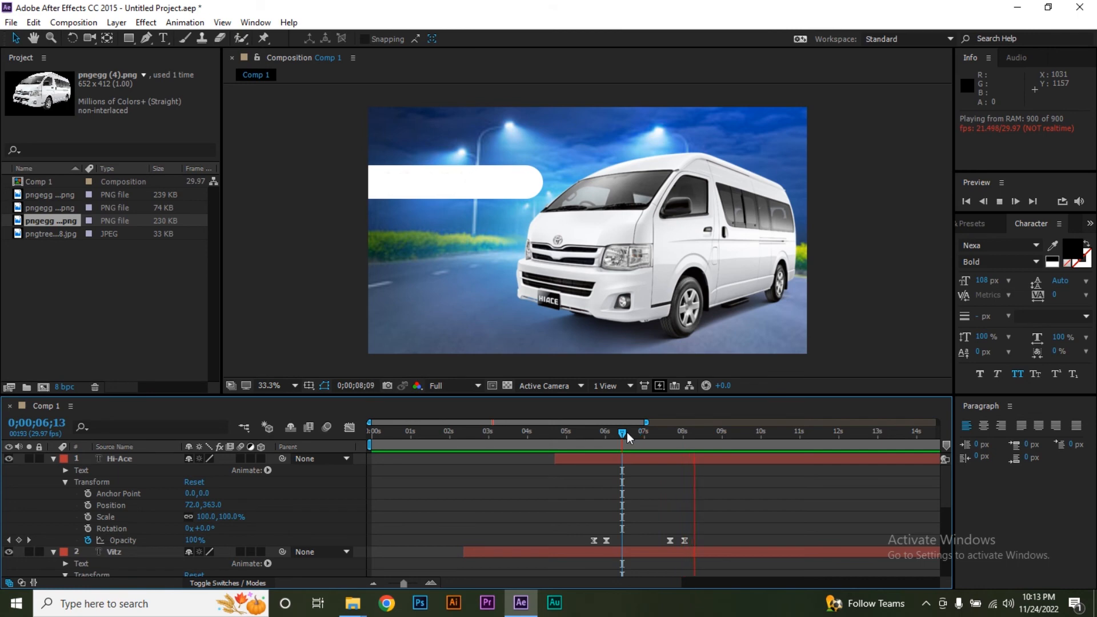
{"action": "key", "text": "space"}
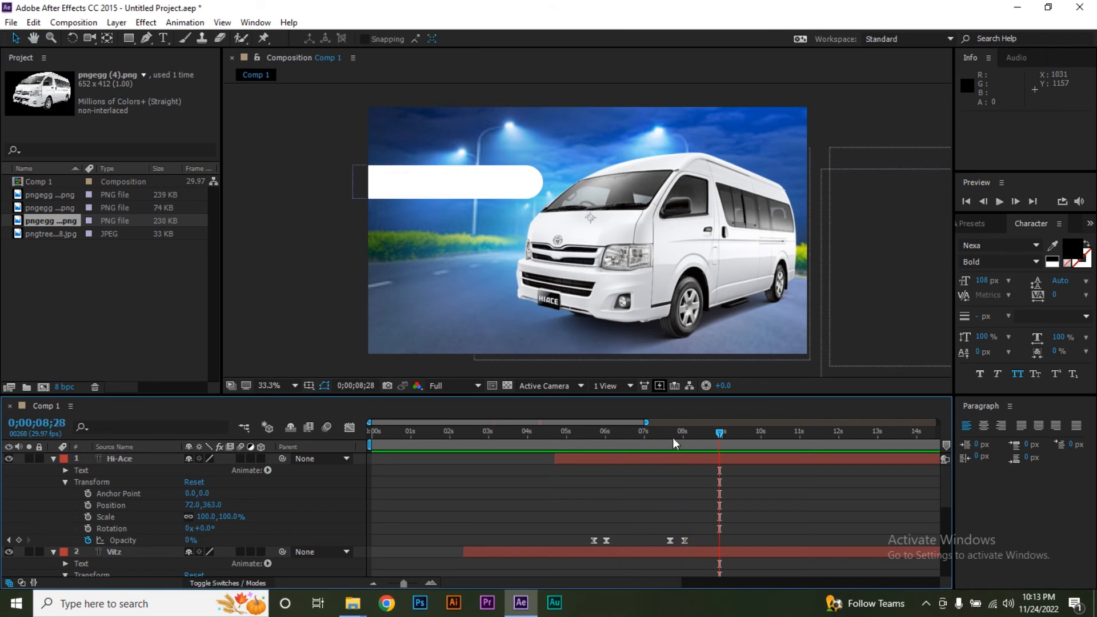
Add a Position keyframe for the van at 0;00;07;20, and scrub through its entrance up to 0;00;07;04
{"action": "mouse_move", "coordinate": [673, 438]}
{"action": "left_mouse_down"}
{"action": "mouse_move", "coordinate": [645, 435]}
{"action": "mouse_move", "coordinate": [692, 423]}
{"action": "mouse_move", "coordinate": [670, 432]}
{"action": "left_mouse_up"}
{"action": "scroll", "coordinate": [695, 487], "scroll_direction": "down", "scroll_amount": 4}
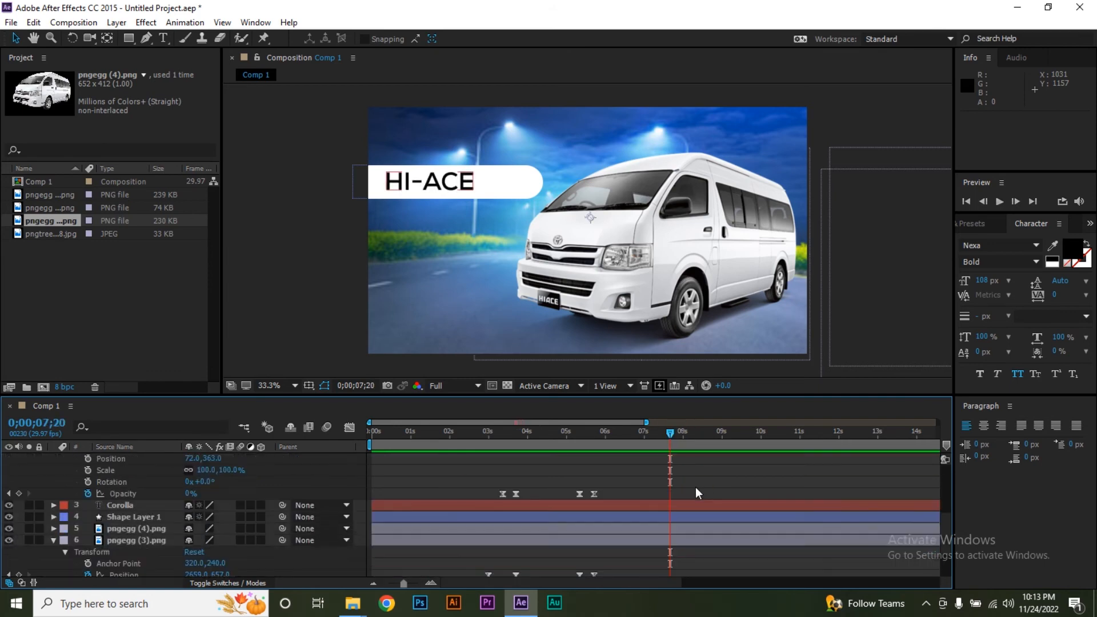
{"action": "left_click", "coordinate": [126, 530]}
{"action": "left_click", "coordinate": [53, 528]}
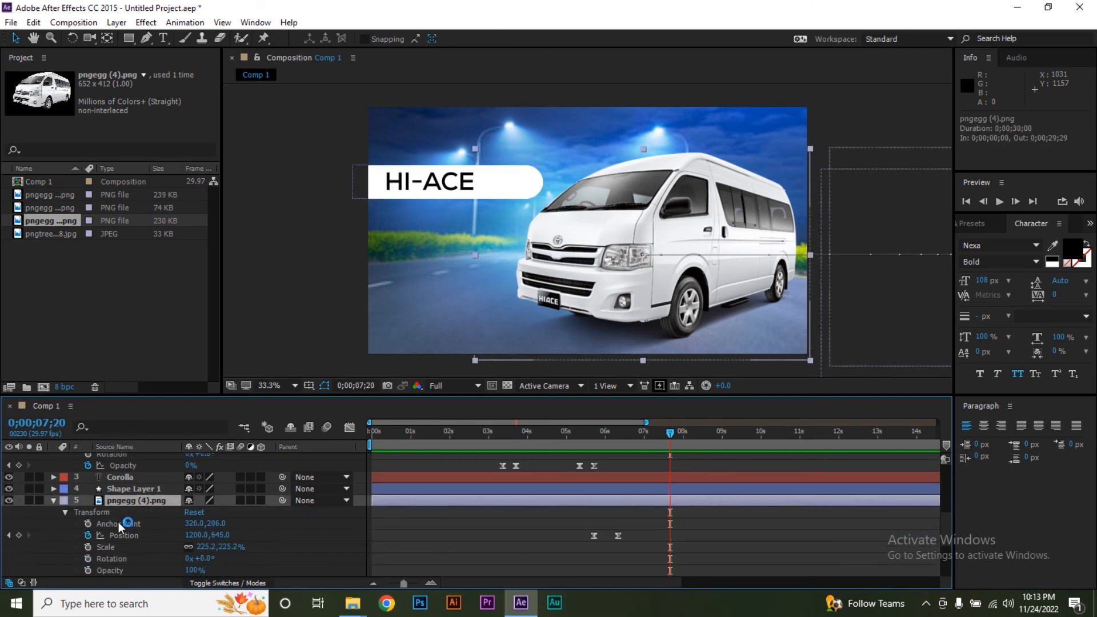
{"action": "left_click", "coordinate": [20, 535]}
{"action": "left_click", "coordinate": [604, 438]}
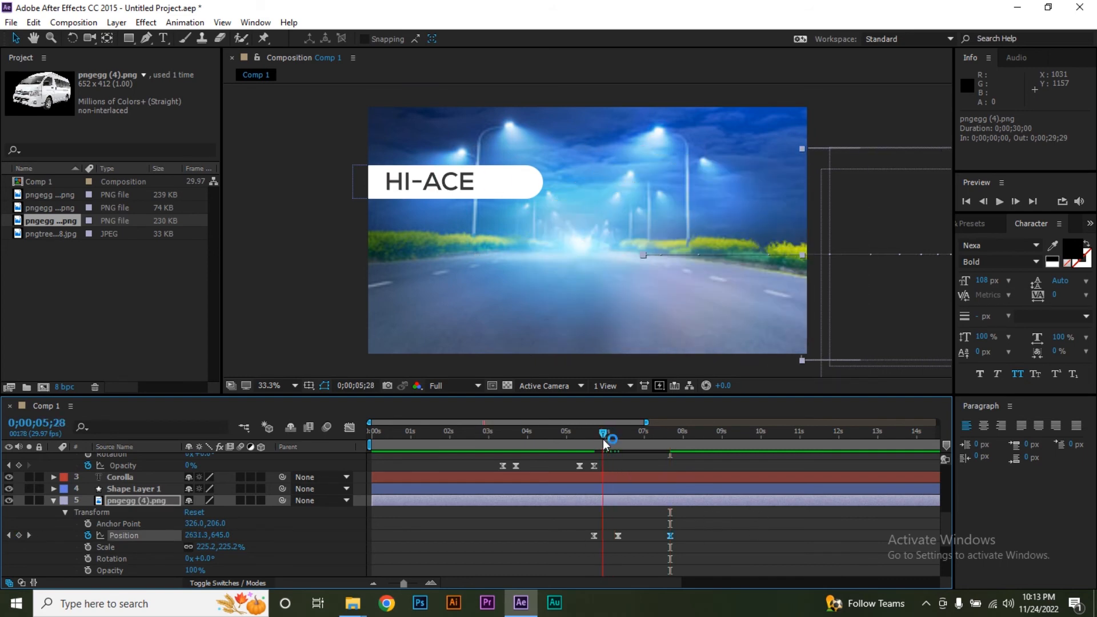
{"action": "left_click_drag", "start_coordinate": [604, 439], "coordinate": [650, 434]}
{"action": "scroll", "coordinate": [709, 513], "scroll_direction": "up", "scroll_amount": 5}
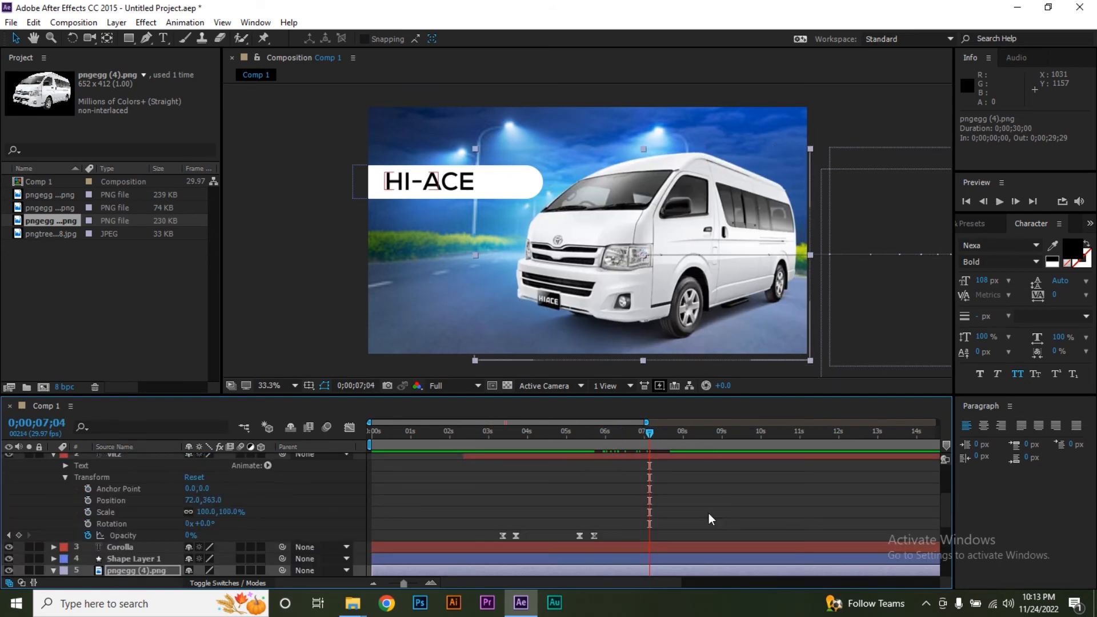
At 0;00;08;01, where the Hi-Ace title's fade-out ends, set the van's Position to 2737.0,645.0 so it sits off-screen
{"action": "left_click", "coordinate": [672, 433]}
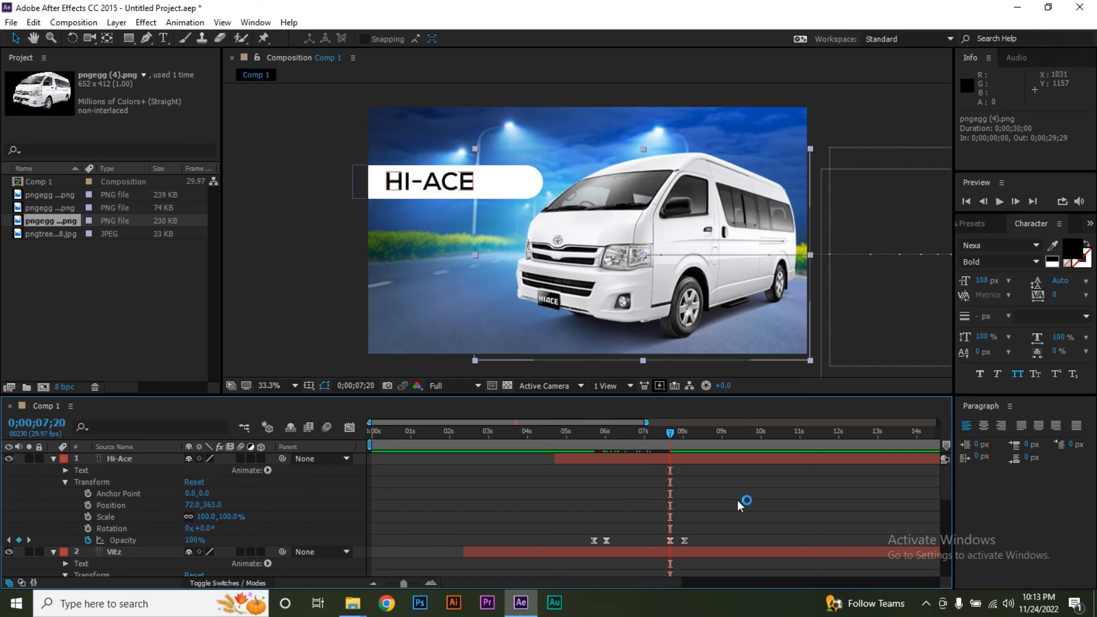
{"action": "scroll", "coordinate": [738, 499], "scroll_direction": "down", "scroll_amount": 5}
{"action": "scroll", "coordinate": [714, 480], "scroll_direction": "up", "scroll_amount": 3}
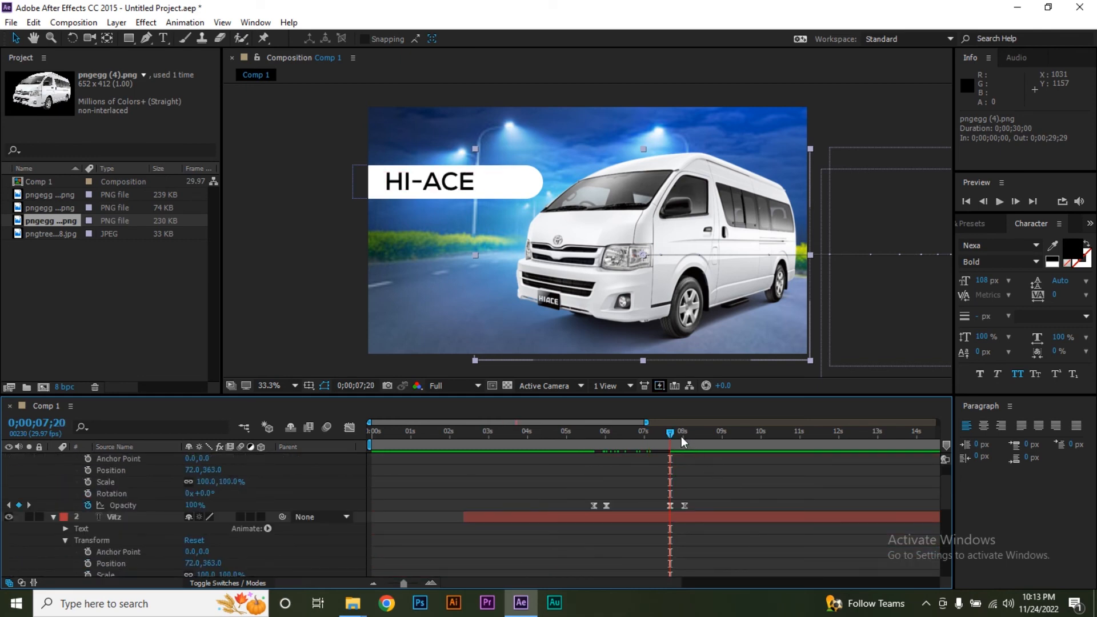
{"action": "left_click_drag", "start_coordinate": [681, 436], "coordinate": [685, 437]}
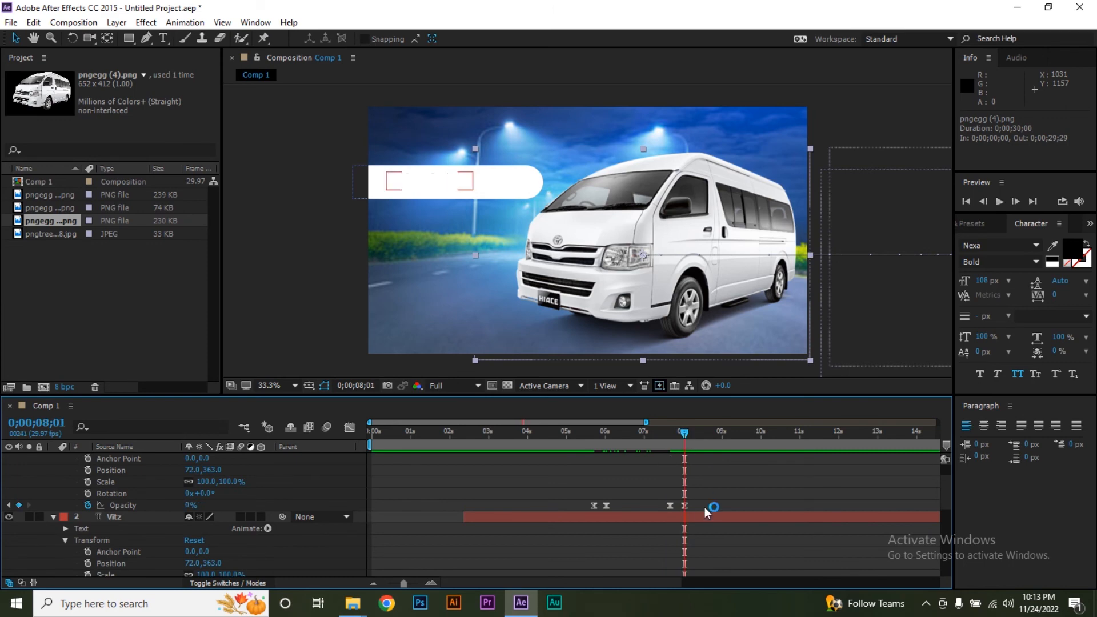
{"action": "scroll", "coordinate": [707, 513], "scroll_direction": "down", "scroll_amount": 3}
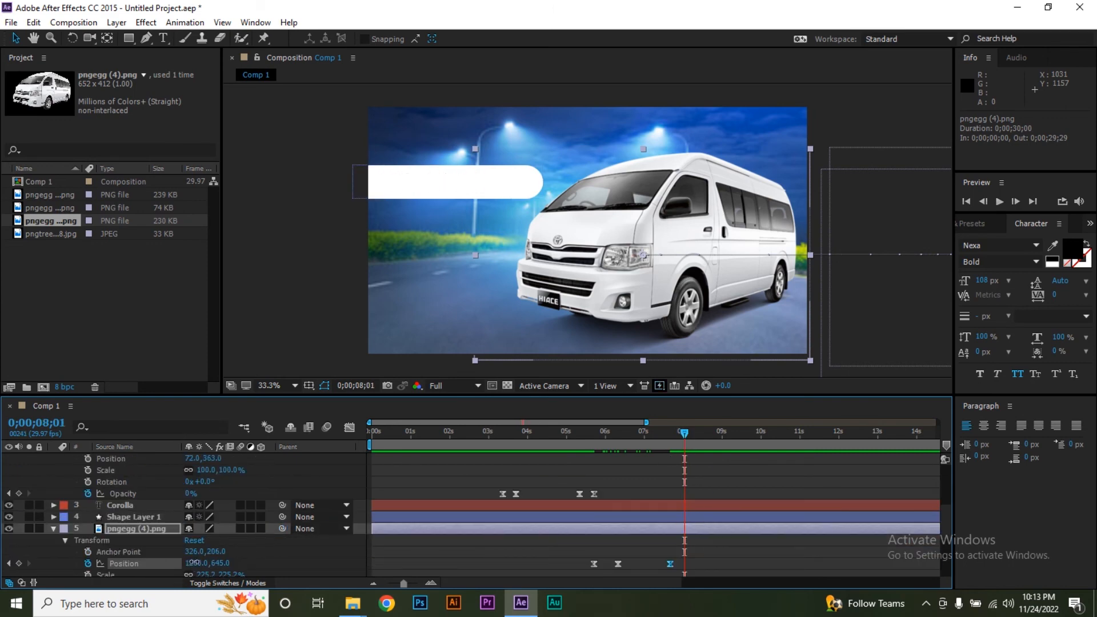
{"action": "left_click_drag", "start_coordinate": [194, 563], "coordinate": [1092, 554]}
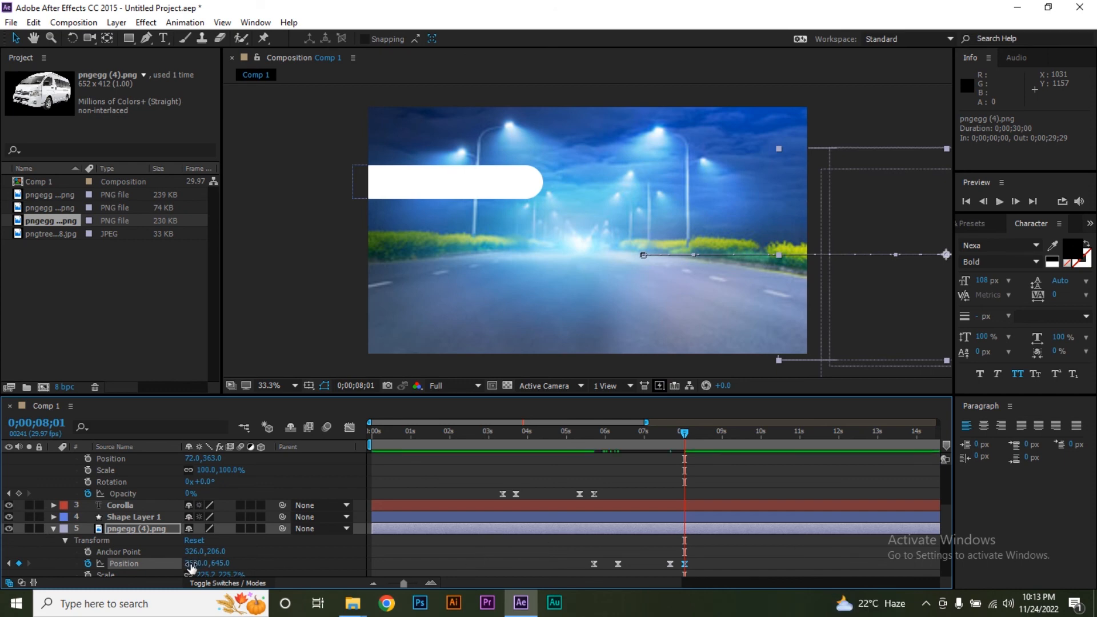
{"action": "left_click_drag", "start_coordinate": [191, 568], "coordinate": [333, 567]}
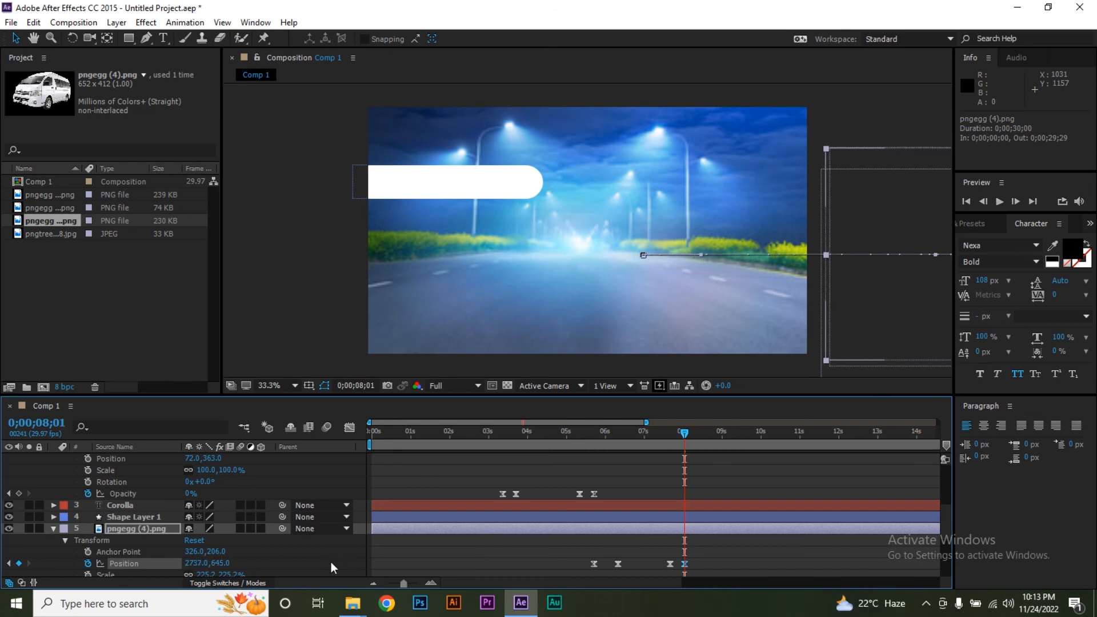
Reshape the speed graph between the van's last two Position keyframes so its exit peaks sharply near the start and slows toward the end
{"action": "left_click_drag", "start_coordinate": [644, 551], "coordinate": [704, 571]}
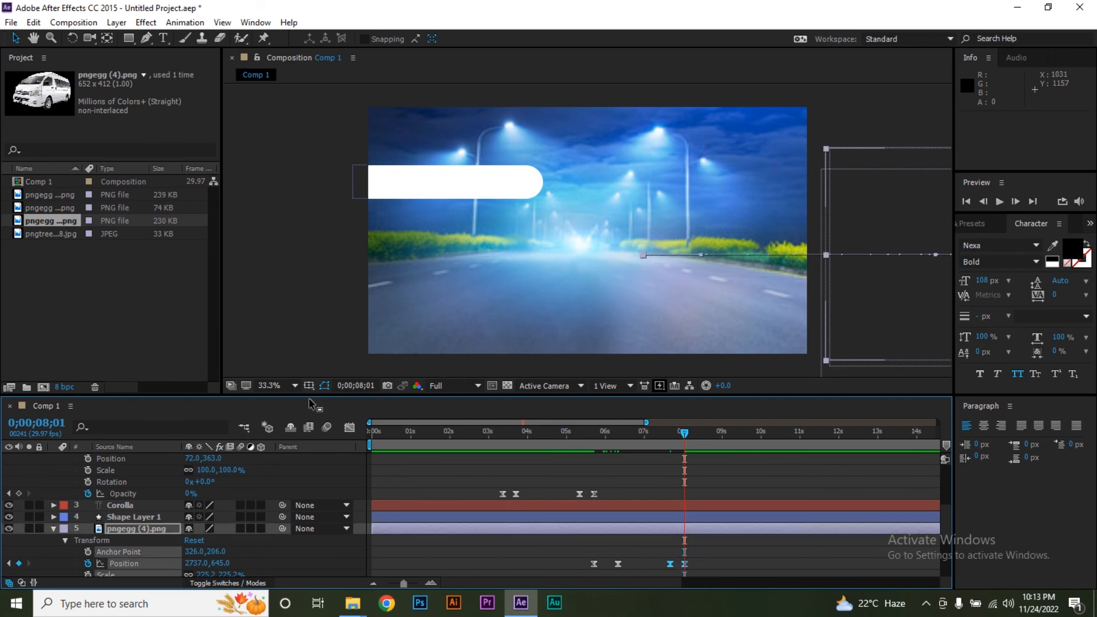
{"action": "left_click", "coordinate": [349, 428]}
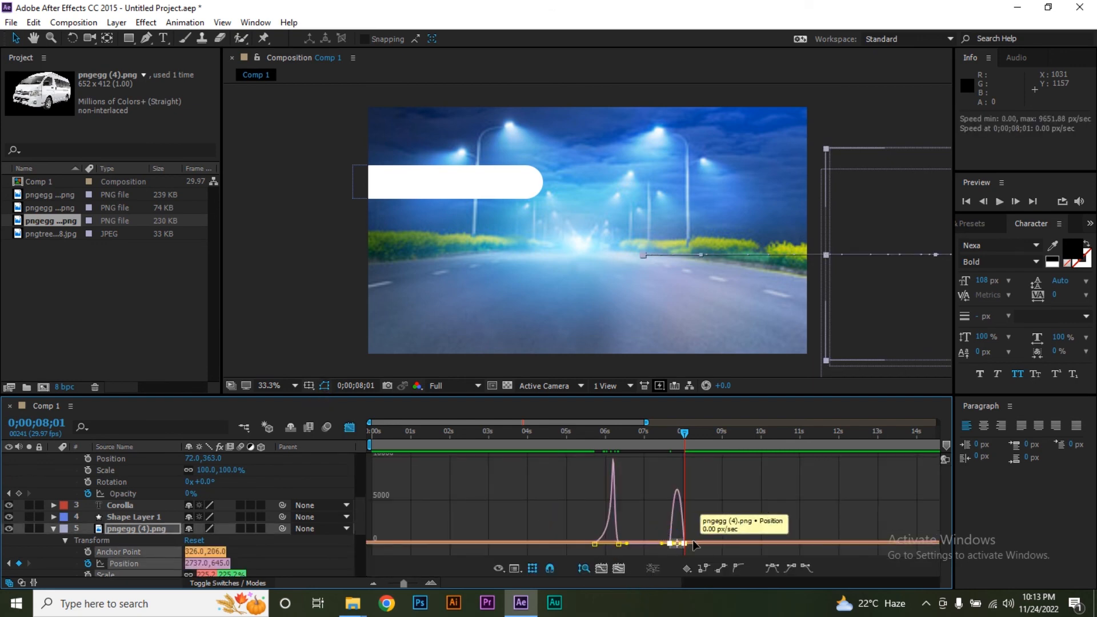
{"action": "key", "text": "equal"}
{"action": "key", "text": "equal"}
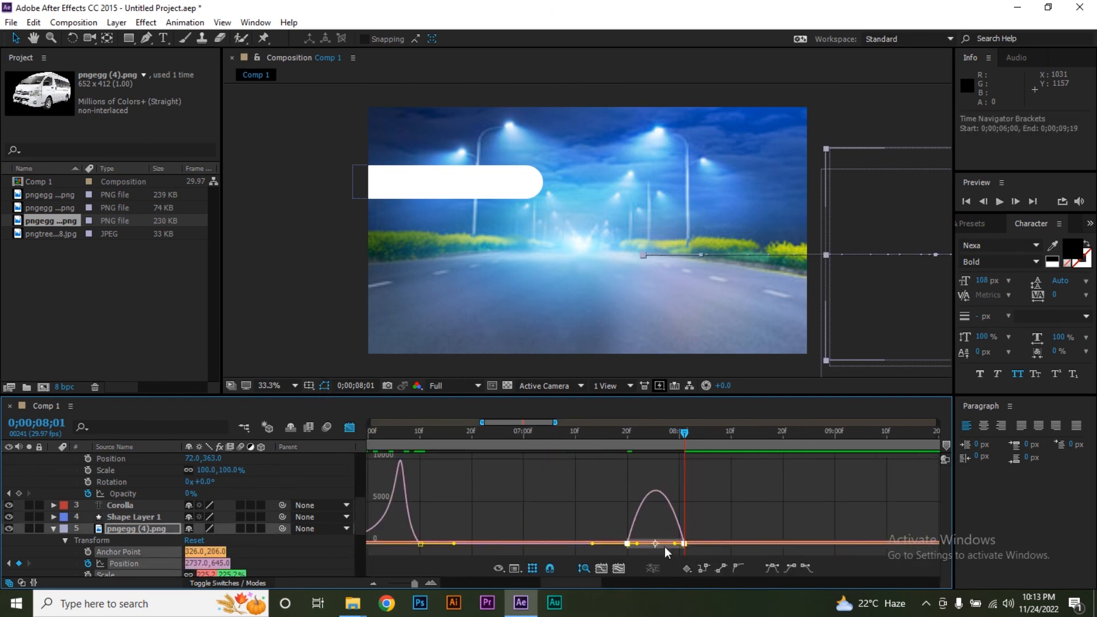
{"action": "left_click_drag", "start_coordinate": [664, 547], "coordinate": [643, 547]}
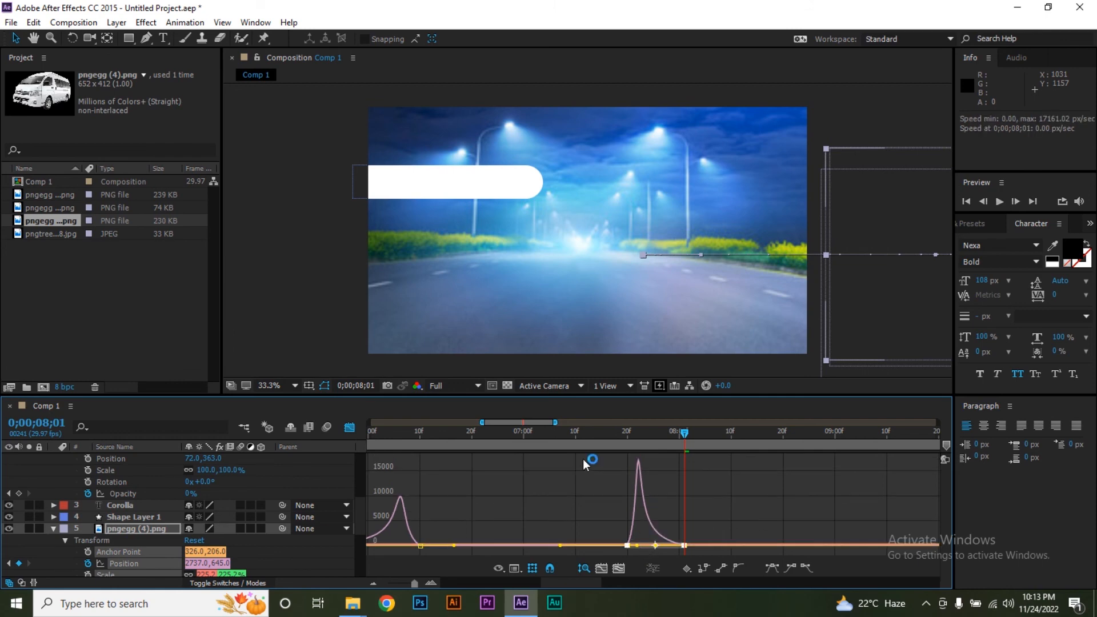
{"action": "left_click", "coordinate": [349, 429]}
{"action": "key", "text": "minus"}
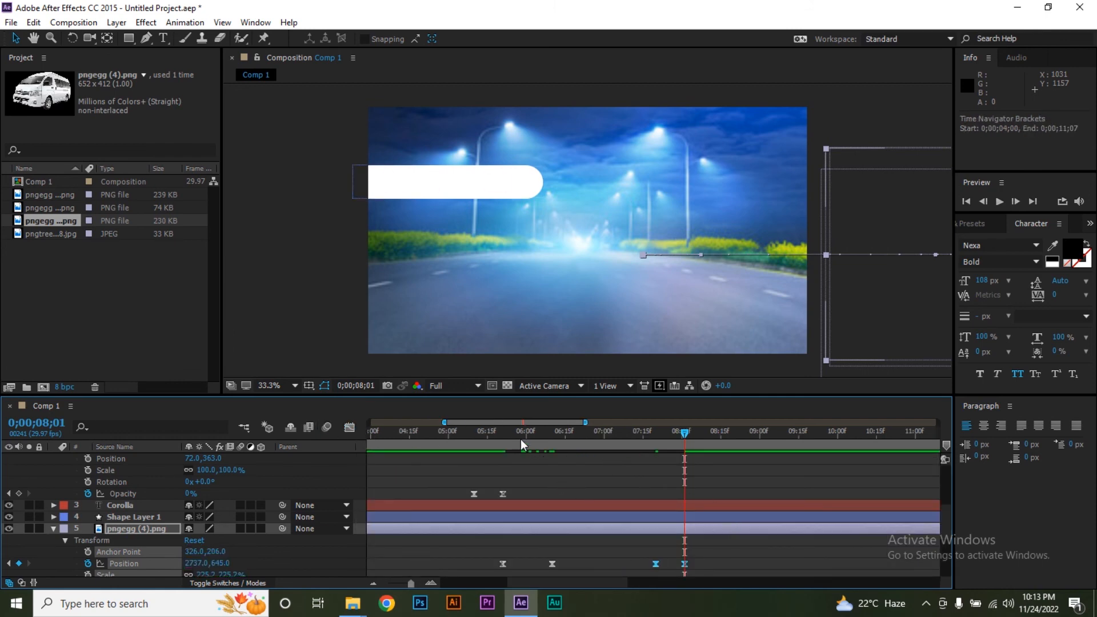
Check the van's entrance at 0;00;06;05 and shift its second Position keyframe about three frames earlier
{"action": "mouse_move", "coordinate": [520, 439]}
{"action": "left_mouse_down"}
{"action": "mouse_move", "coordinate": [504, 437]}
{"action": "mouse_move", "coordinate": [540, 436]}
{"action": "left_mouse_up"}
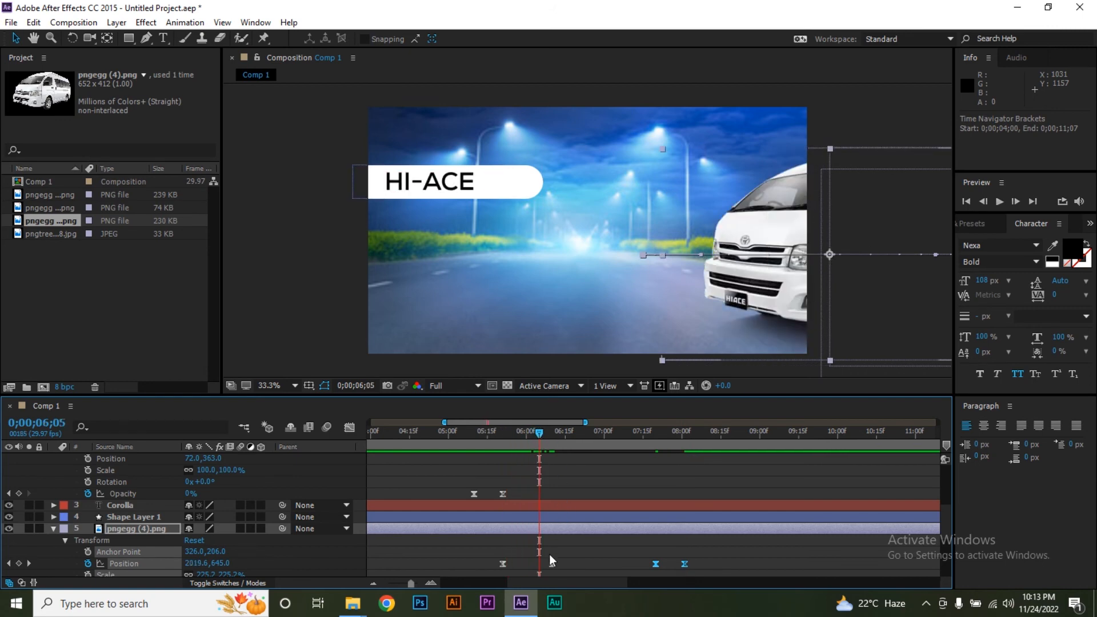
{"action": "left_click_drag", "start_coordinate": [552, 564], "coordinate": [544, 563]}
{"action": "left_click", "coordinate": [612, 468]}
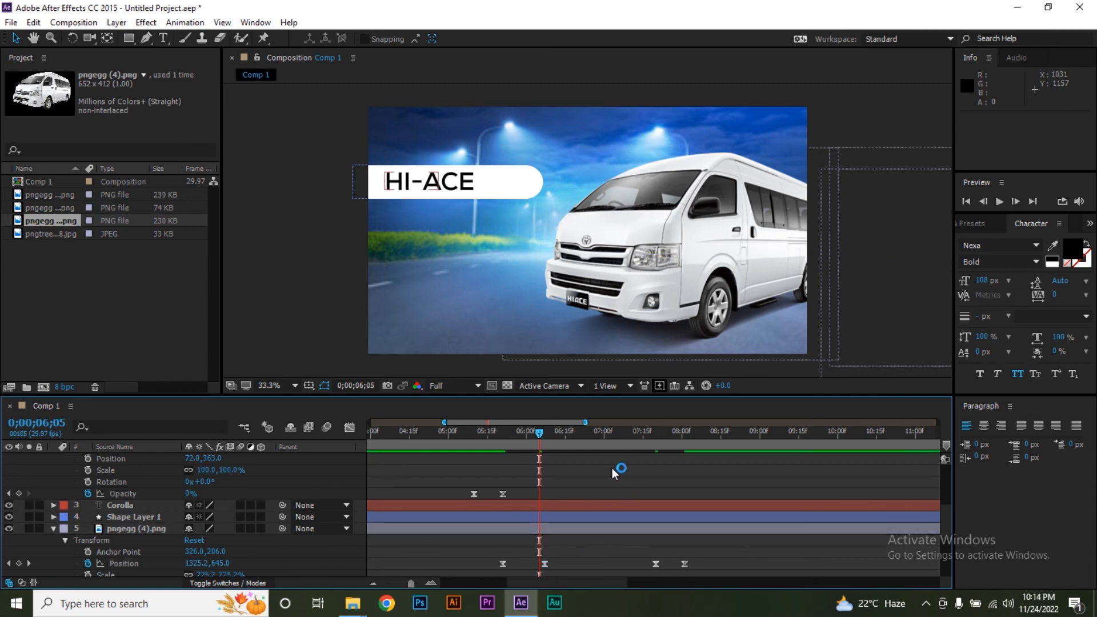
Fit the full composition length in the timeline and collapse the properties of all expanded layers
{"action": "key", "text": "minus"}
{"action": "key", "text": "minus"}
{"action": "key", "text": "minus"}
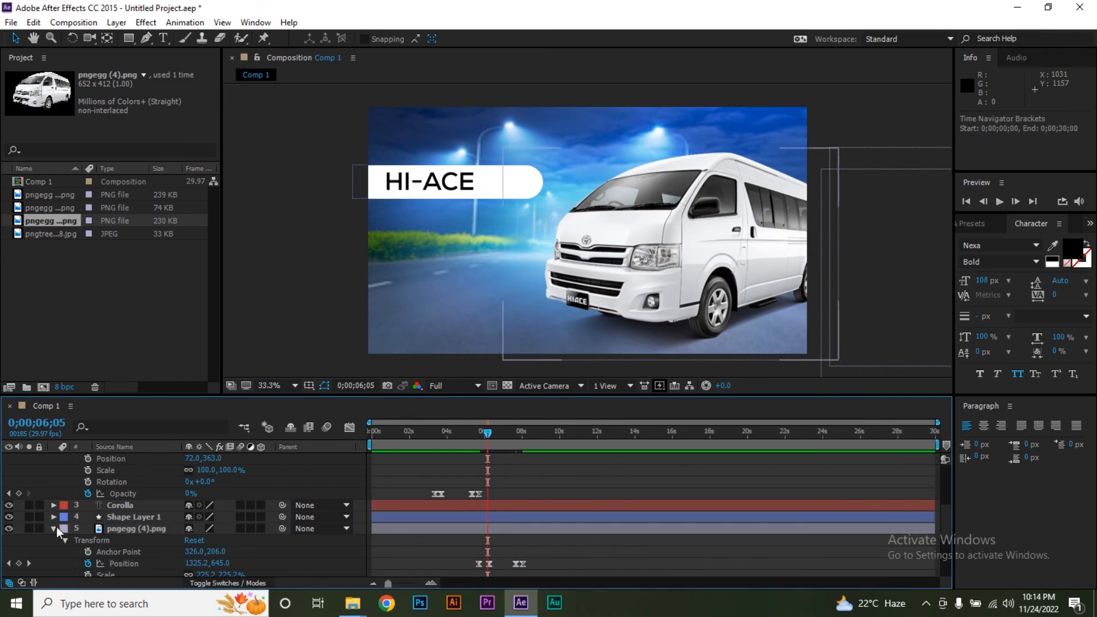
{"action": "scroll", "coordinate": [53, 527], "scroll_direction": "up", "scroll_amount": 5}
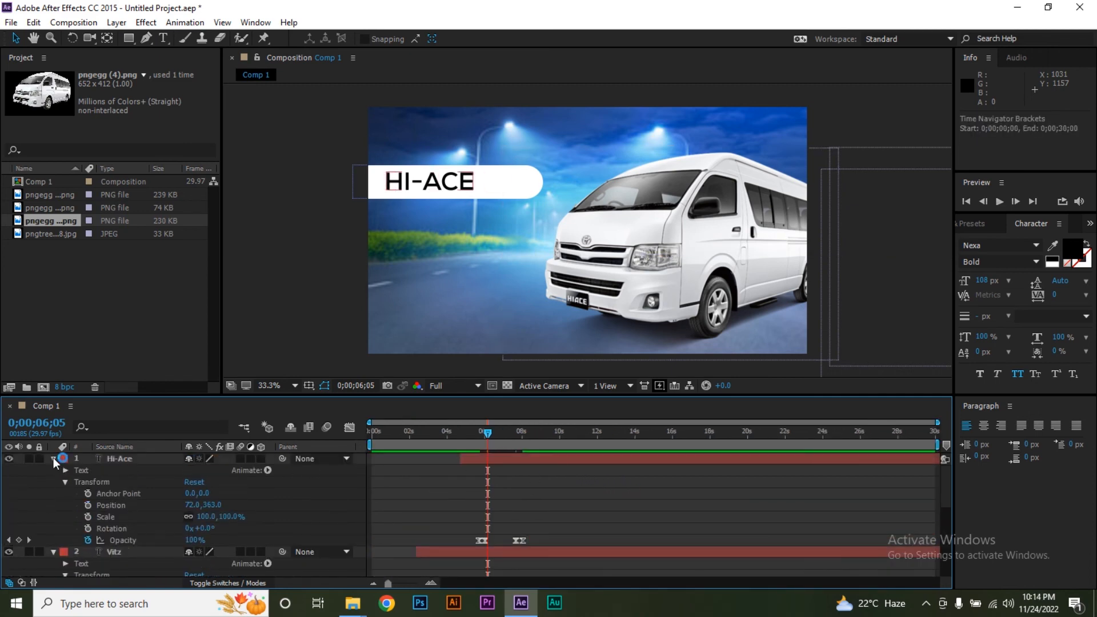
{"action": "left_click", "coordinate": [53, 458]}
{"action": "left_click", "coordinate": [53, 469]}
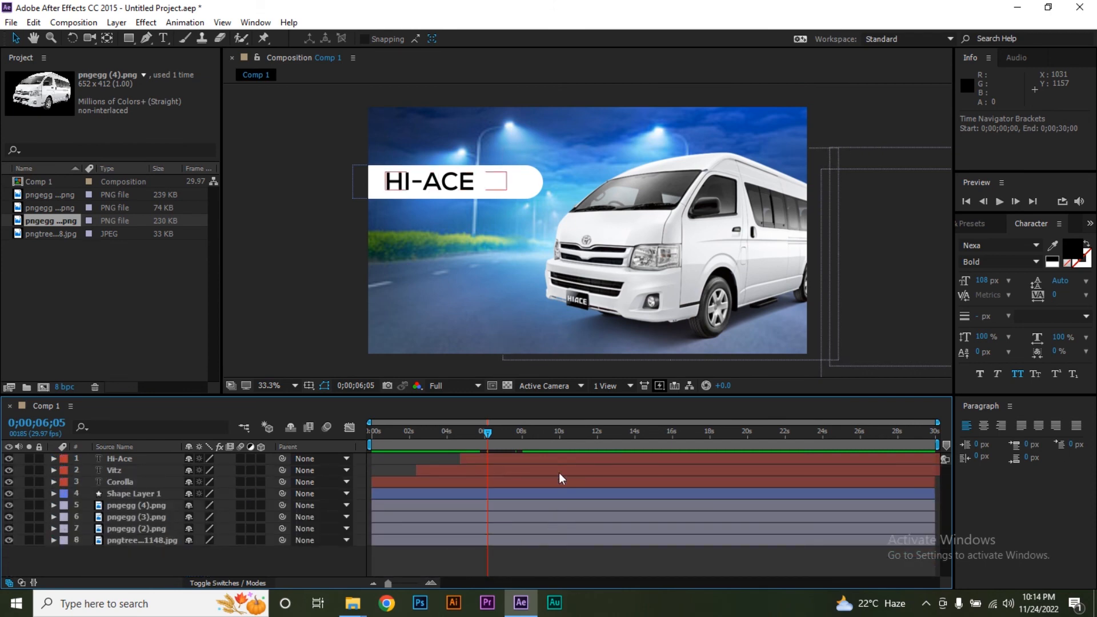
Find the end of the animation after the van's exit, set the composition's duration to 0;00;08;18, and play the shortened animation
{"action": "left_click", "coordinate": [515, 432]}
{"action": "left_click_drag", "start_coordinate": [517, 431], "coordinate": [533, 431]}
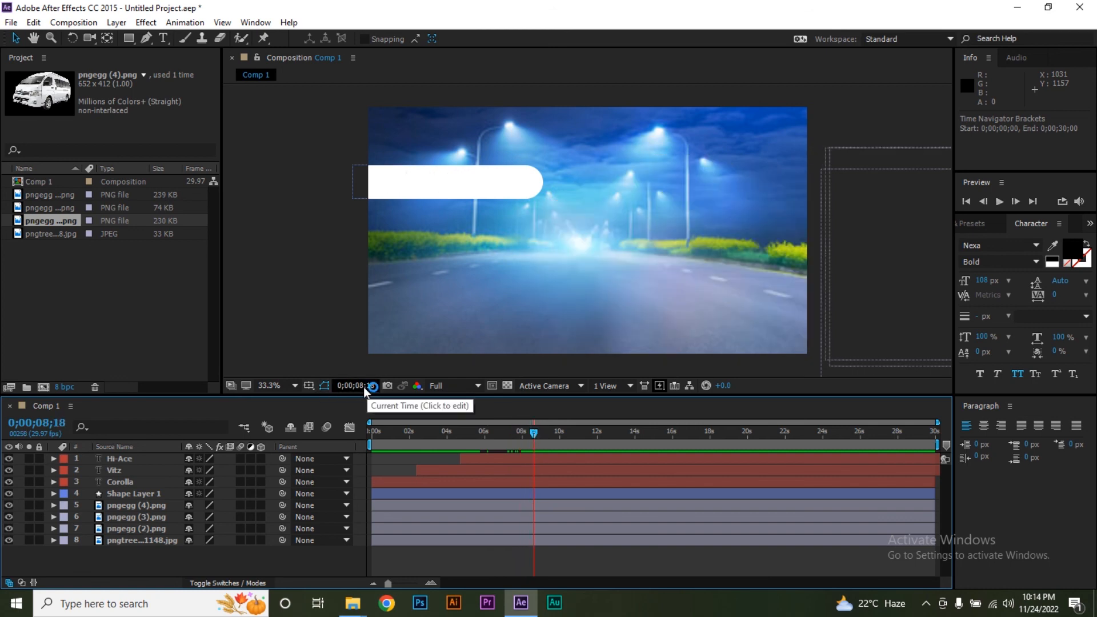
{"action": "left_click", "coordinate": [76, 22]}
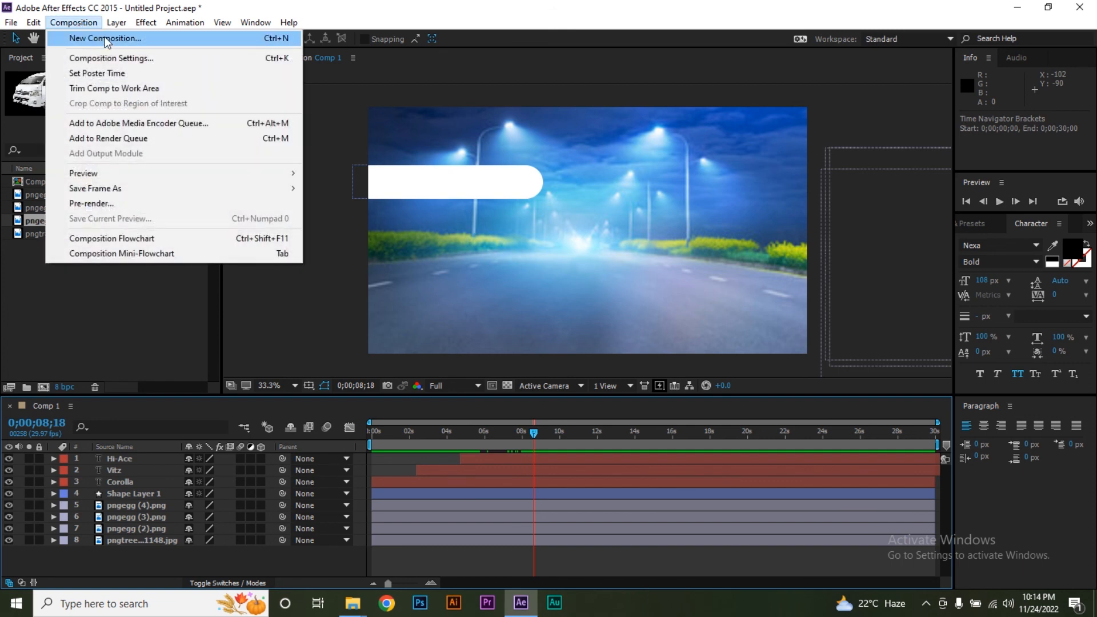
{"action": "left_click", "coordinate": [129, 59]}
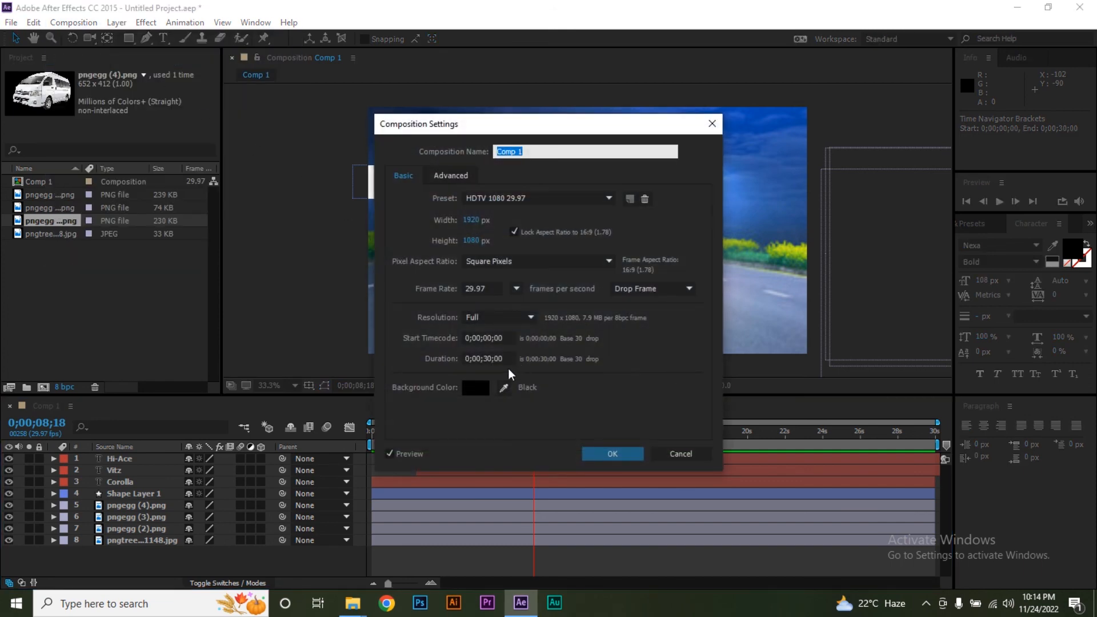
{"action": "left_click", "coordinate": [493, 362]}
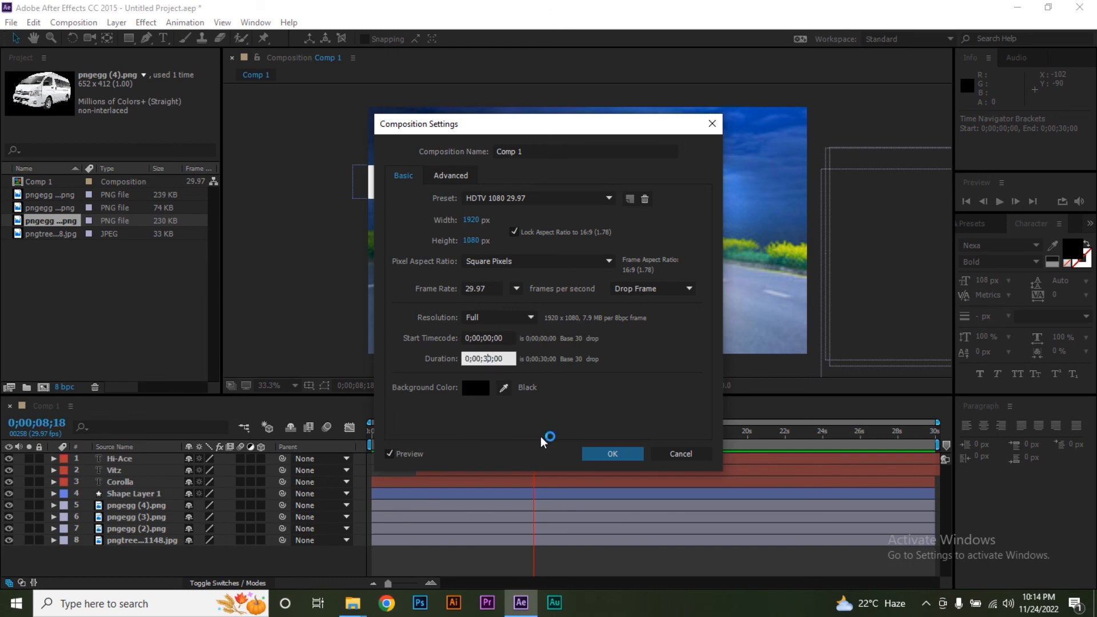
{"action": "key", "text": "BackSpace"}
{"action": "key", "text": "BackSpace"}
{"action": "type", "text": "0818"}
{"action": "key", "text": "Return"}
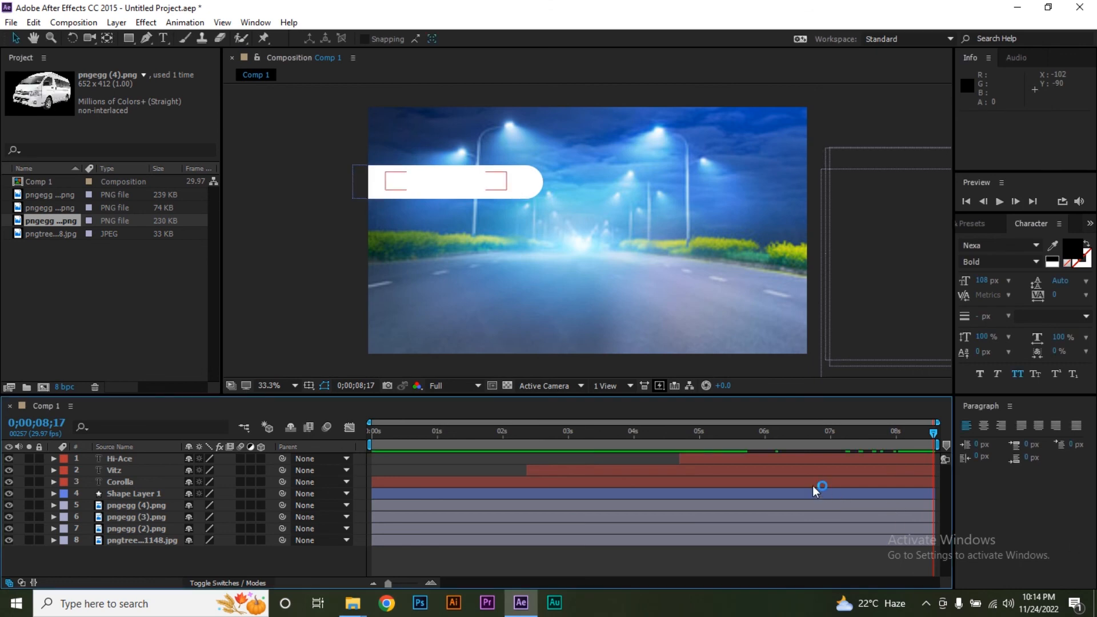
{"action": "key", "text": "space"}
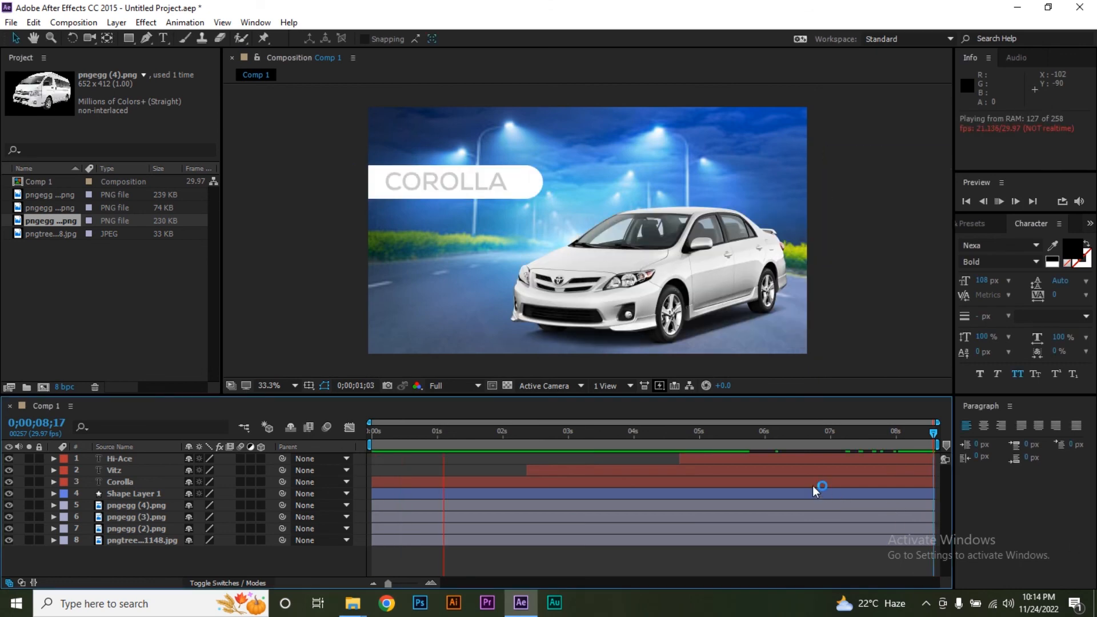